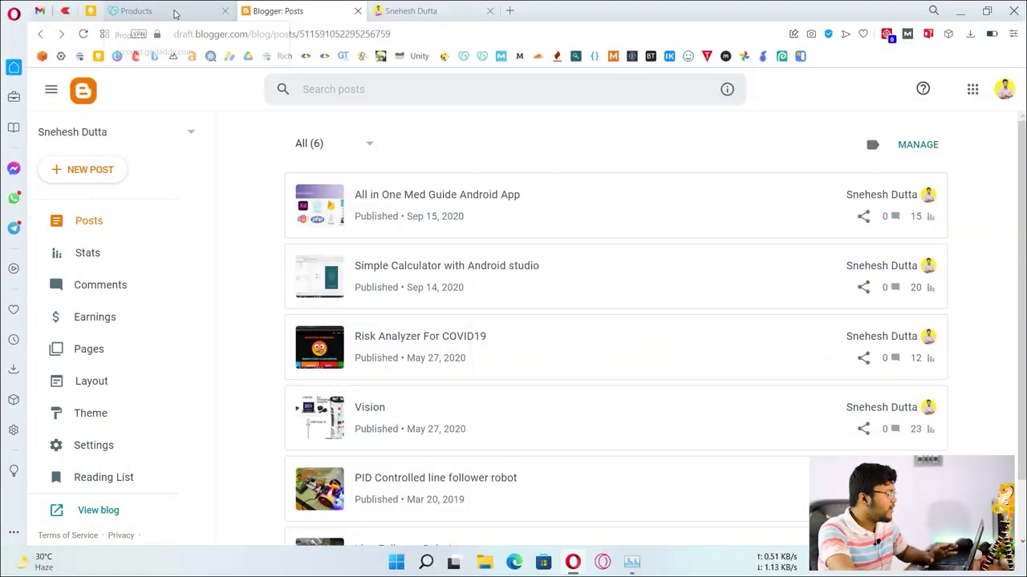
Open the DNS management page of the purchased domain in GoDaddy and bring its DNS records into view.
click(172, 11)
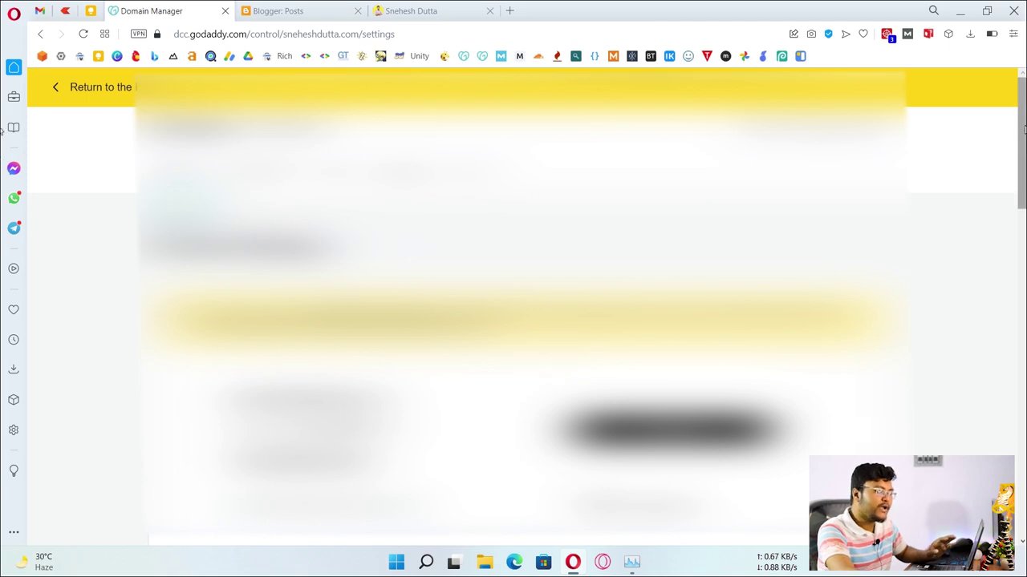
key(End)
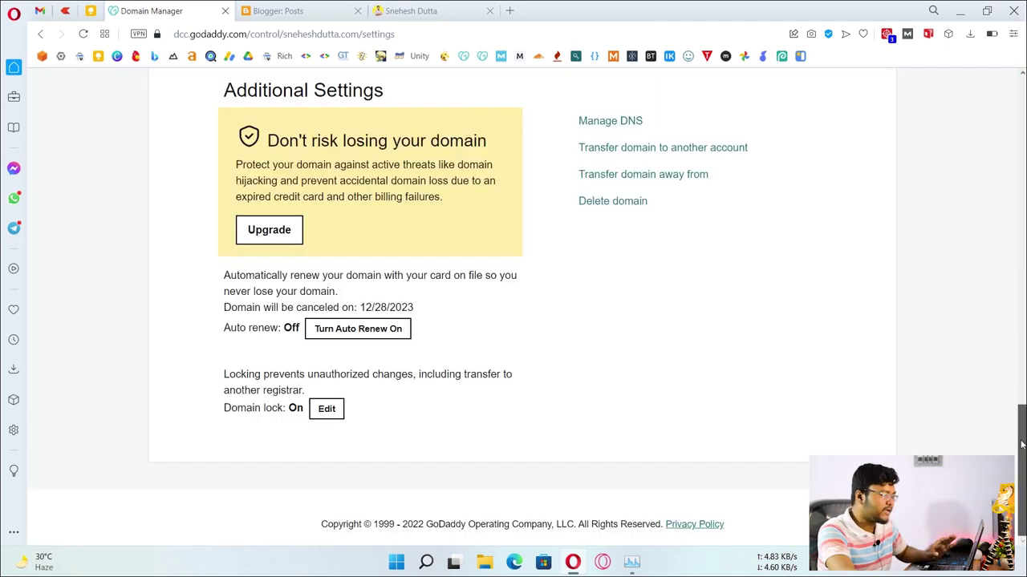
scroll(746, 279, up, 1)
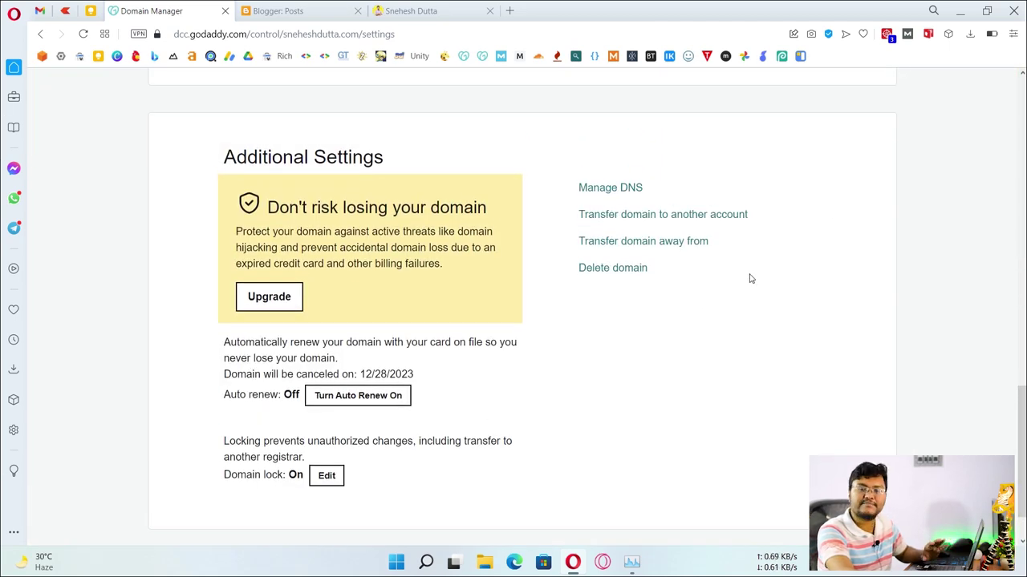
click(616, 195)
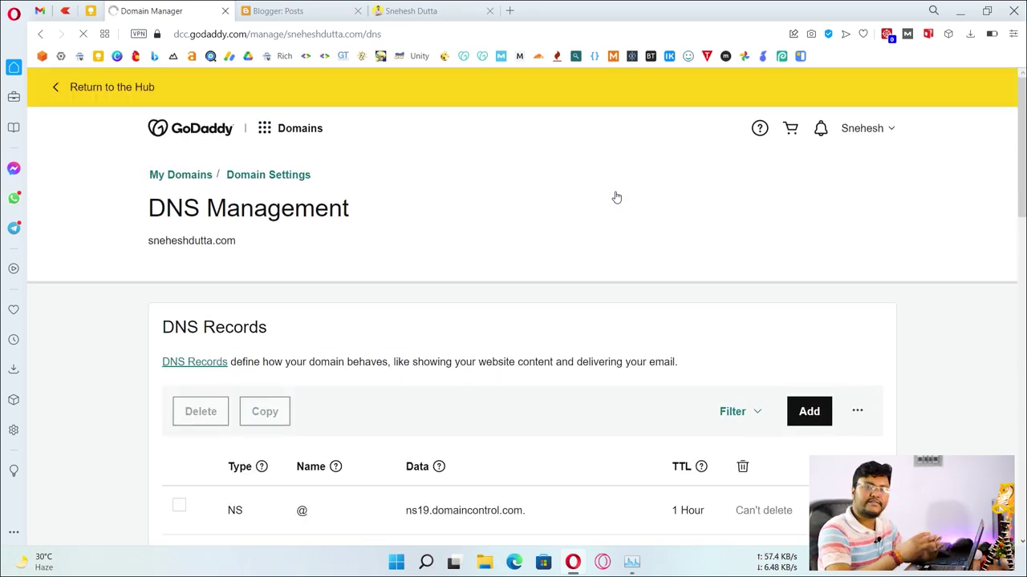
scroll(614, 287, down, 1)
scroll(614, 287, down, 4)
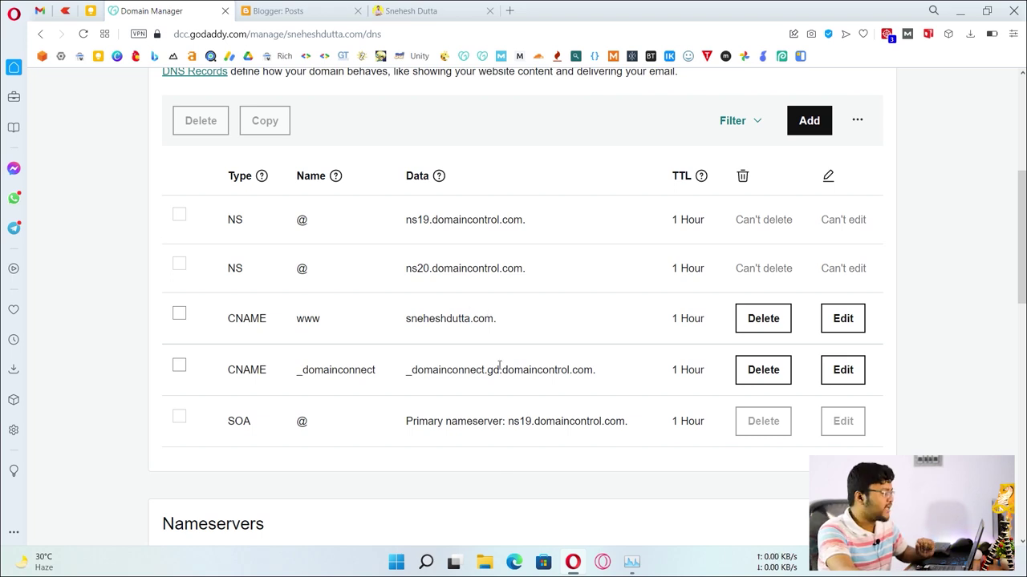
Switch to Blogger and open the blog's settings.
click(278, 13)
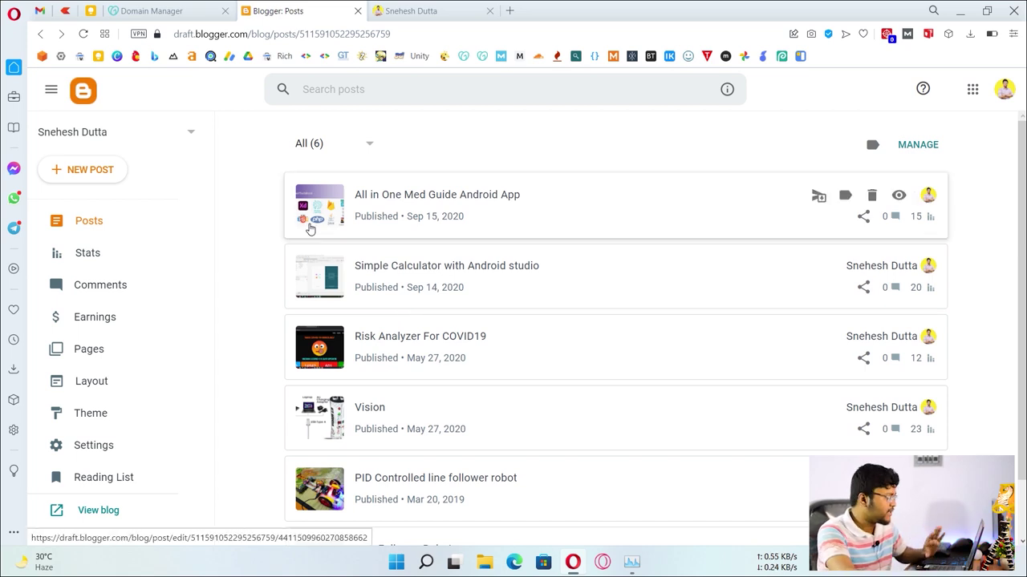
click(109, 353)
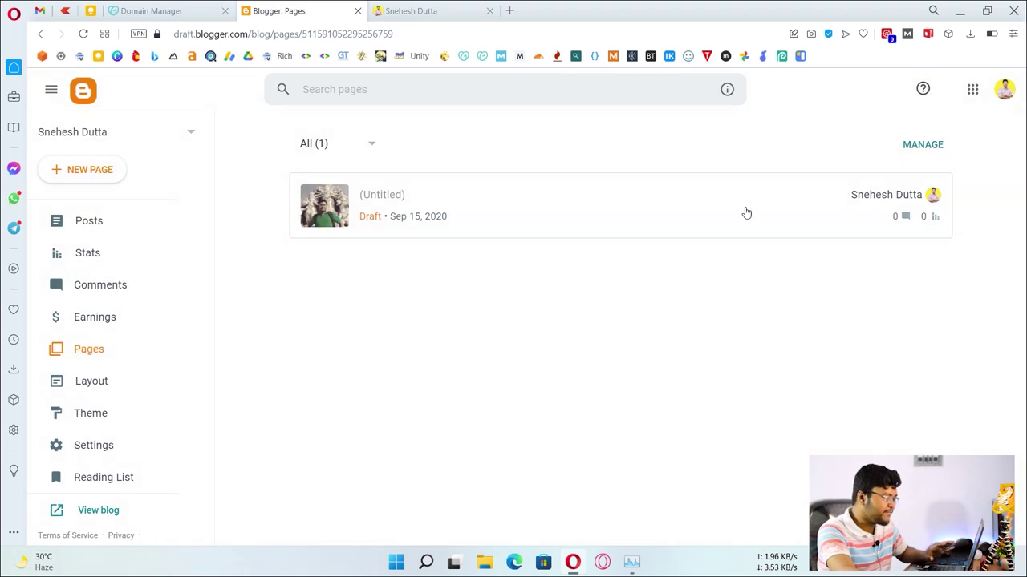
click(72, 222)
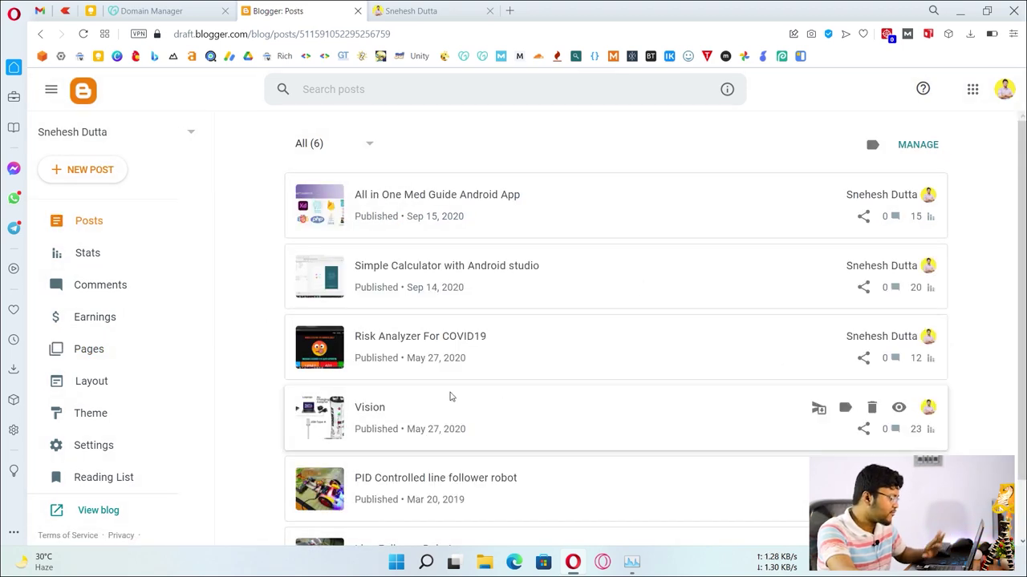
click(93, 451)
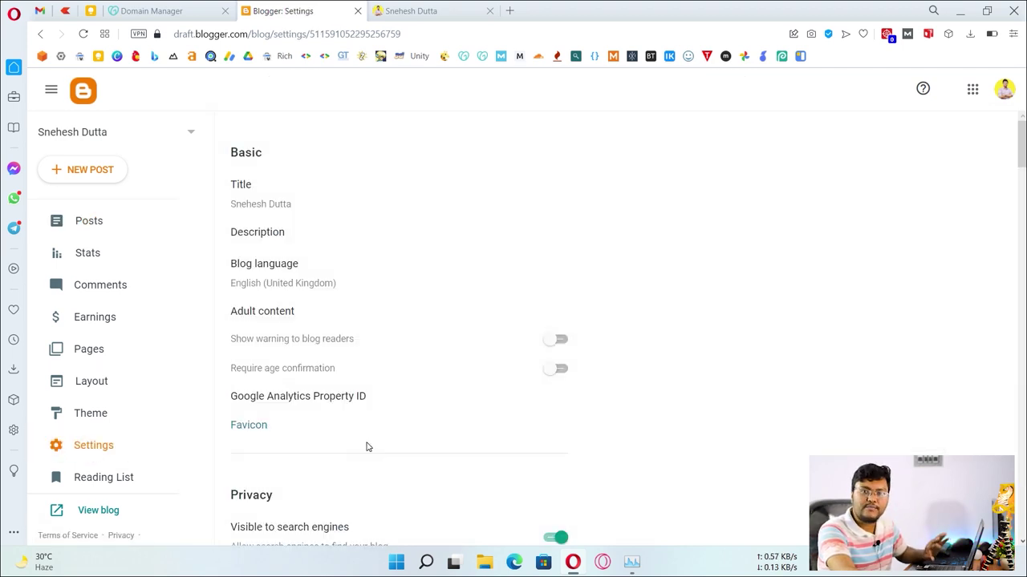
Reload the live blog page to check it and return to the Blogger settings.
click(423, 9)
click(83, 34)
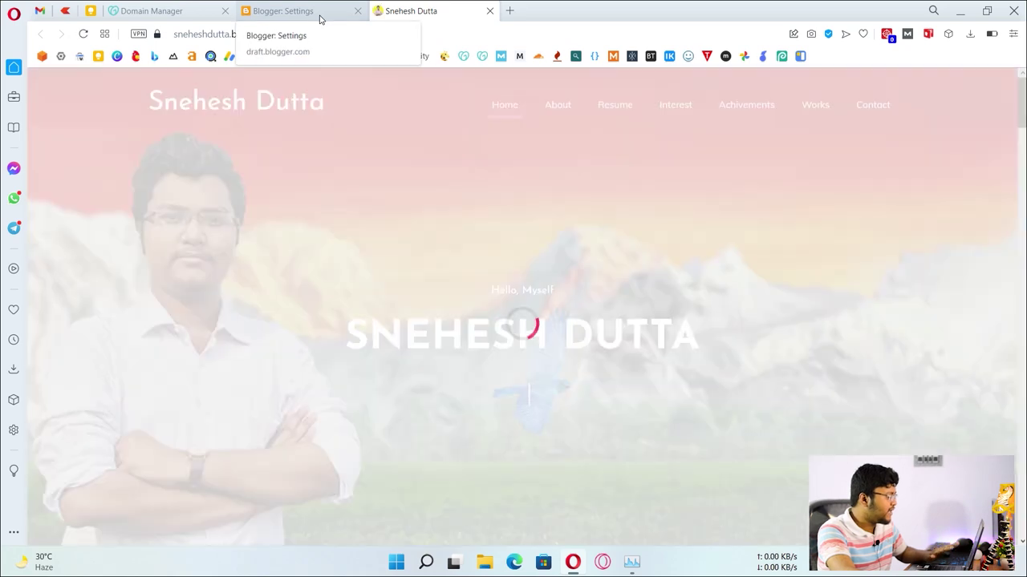
click(319, 12)
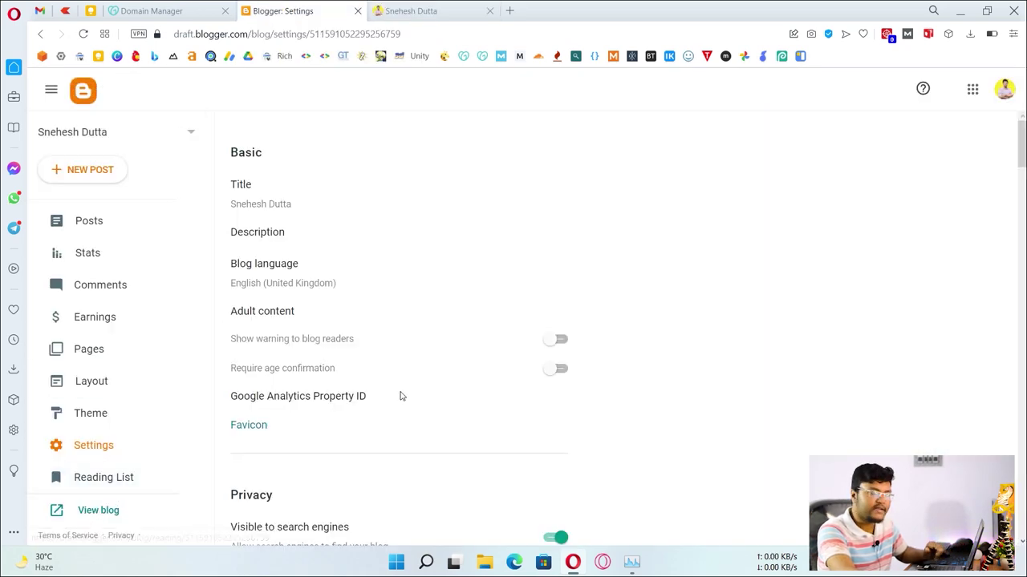
Try to save the www address of the purchased domain as the blog's custom domain in the Publishing settings.
scroll(428, 329, down, 1)
scroll(428, 329, down, 5)
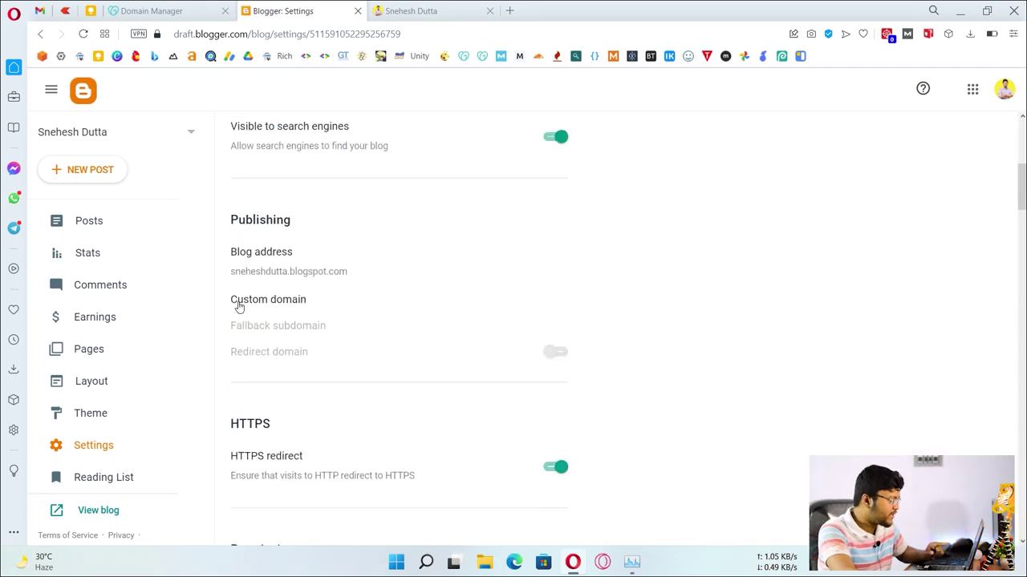
click(288, 302)
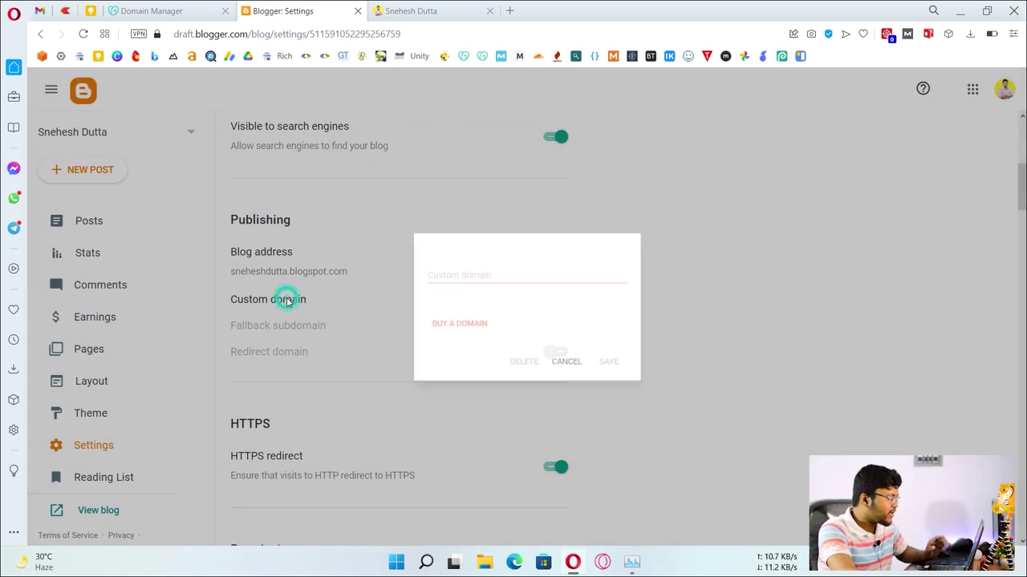
click(461, 271)
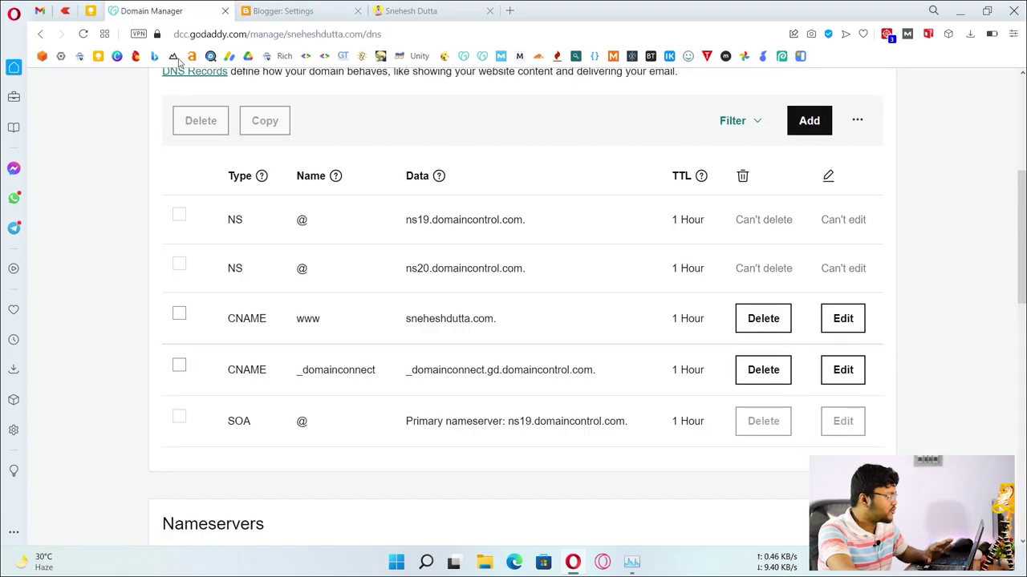
click(176, 10)
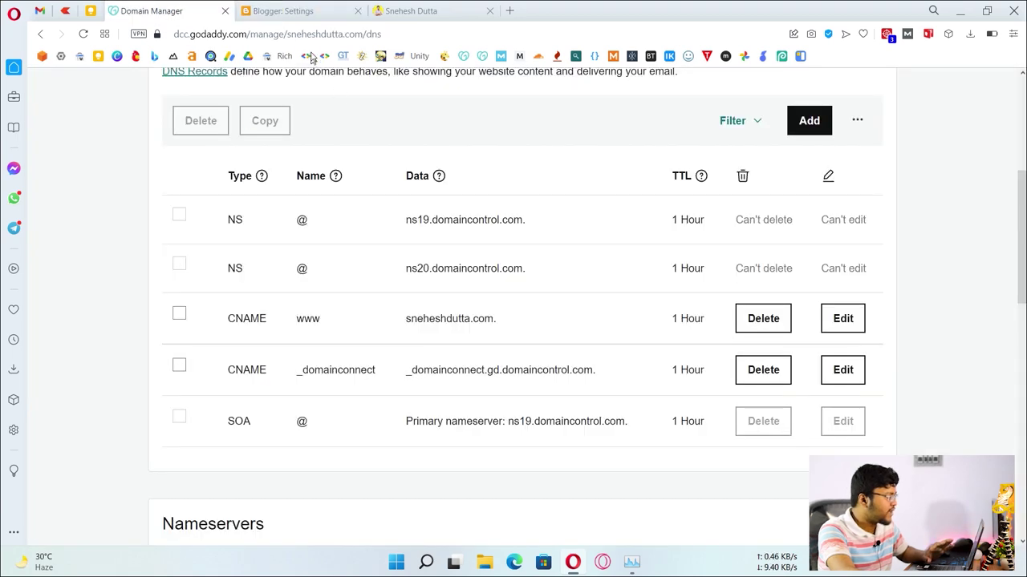
click(321, 11)
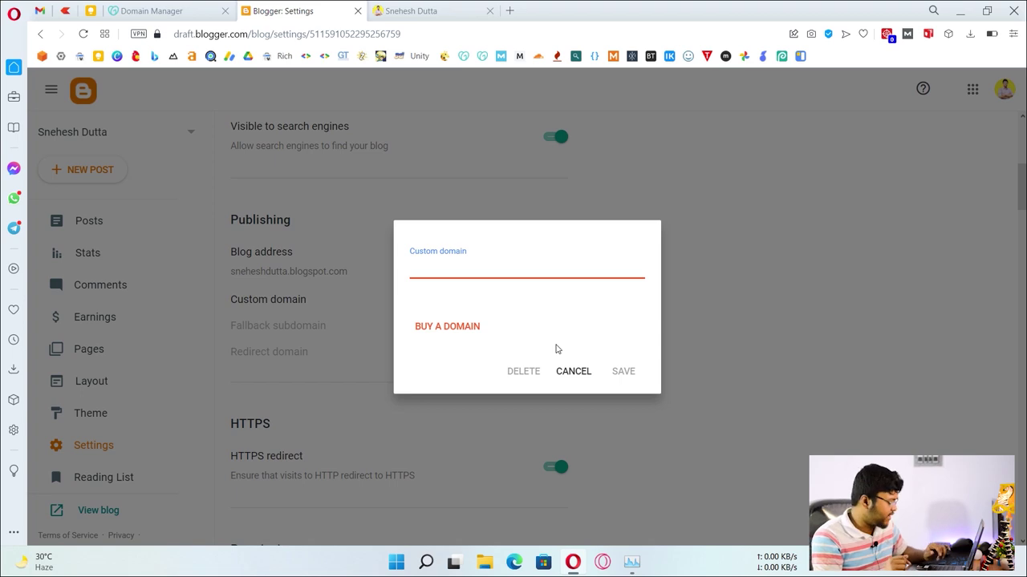
text(ww)
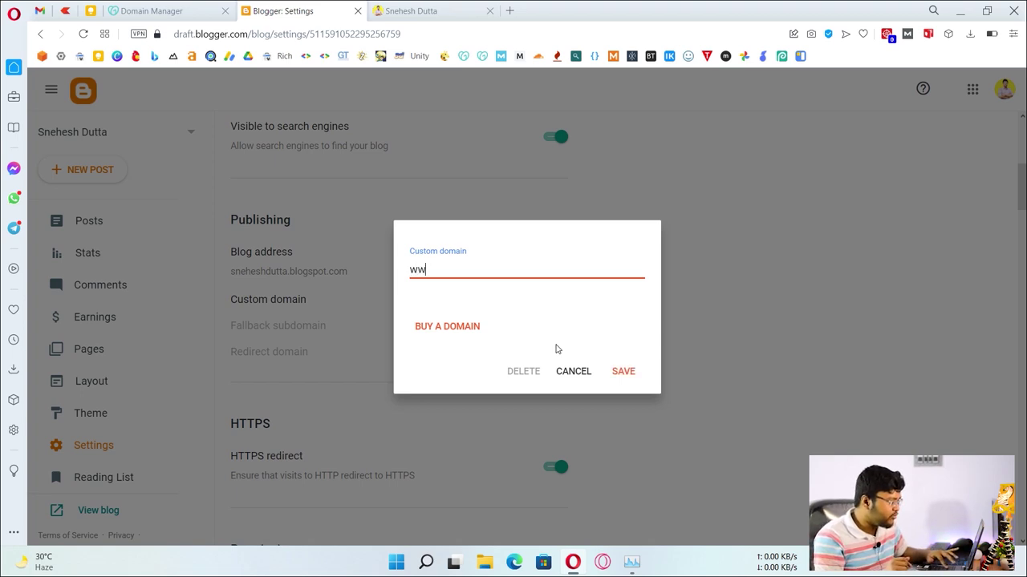
text(w.s)
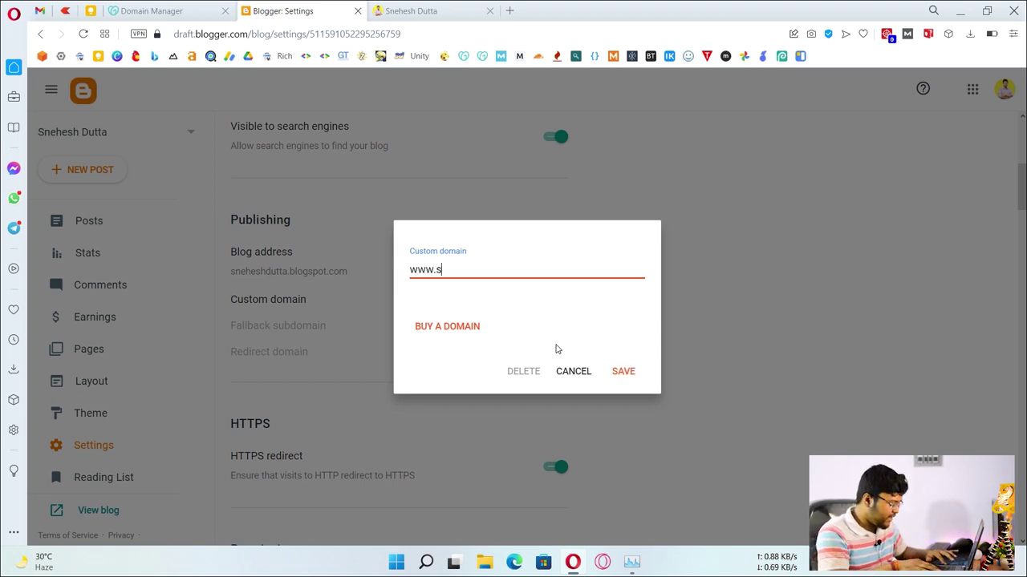
text(neheshd)
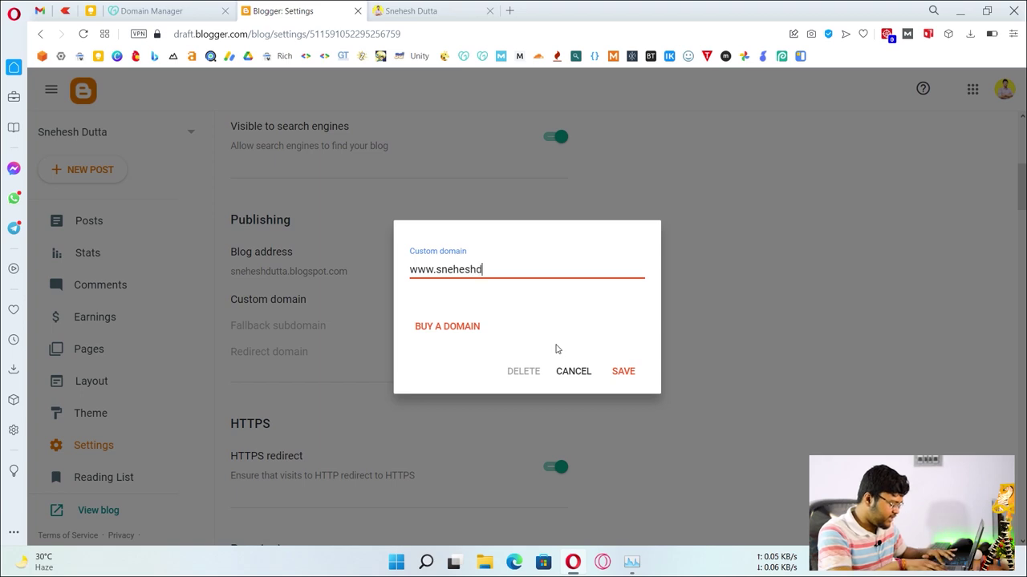
text(utta.com)
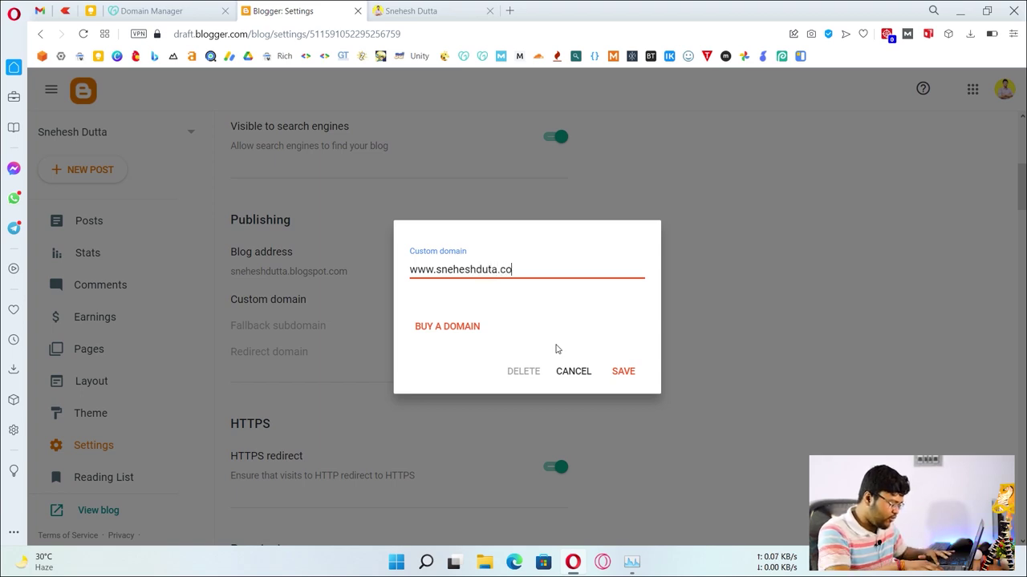
click(628, 374)
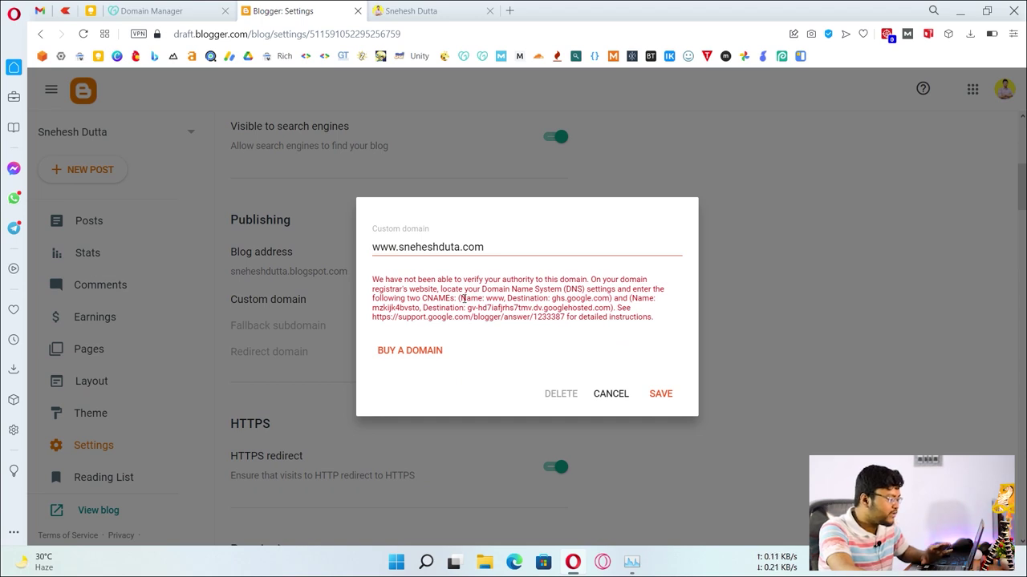
Examine the names and destinations of the two CNAME records that Blogger requires for verifying the domain.
drag(462, 299, 612, 299)
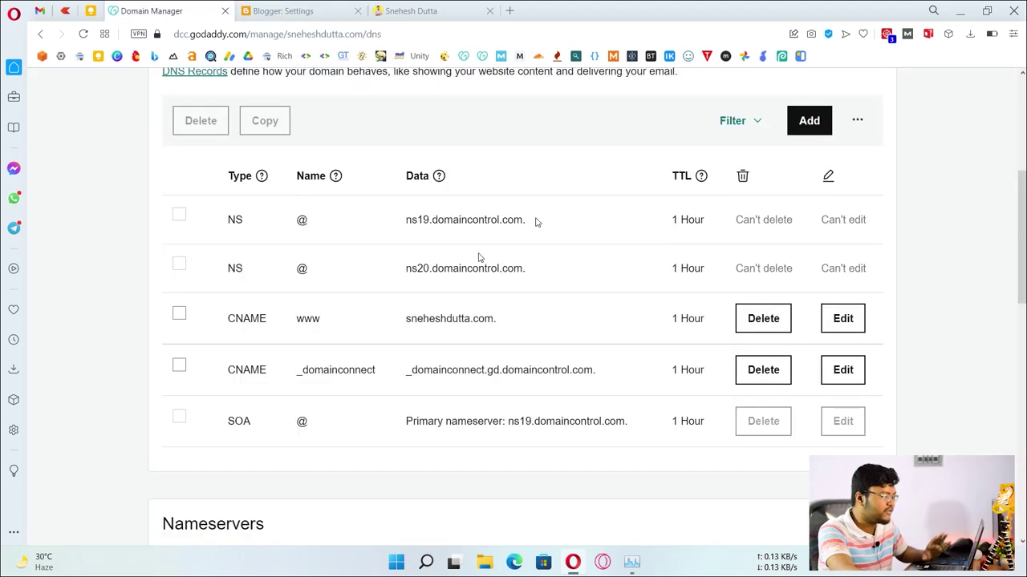
click(178, 13)
click(329, 11)
click(530, 292)
drag(482, 291, 464, 301)
drag(631, 298, 611, 308)
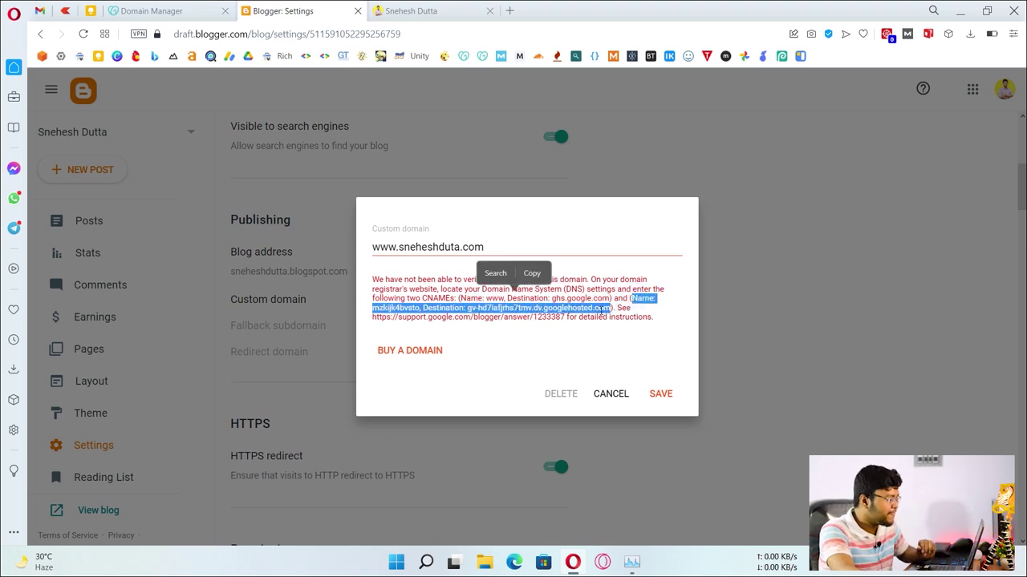
click(437, 298)
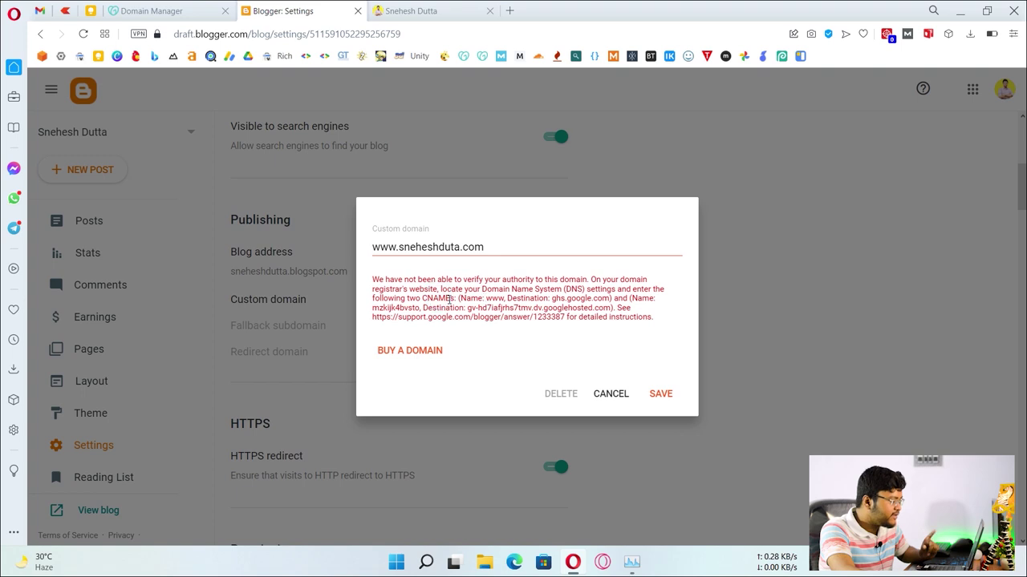
Copy the destination ghs.google.com of the required www CNAME record from the custom domain dialog.
double_click(495, 299)
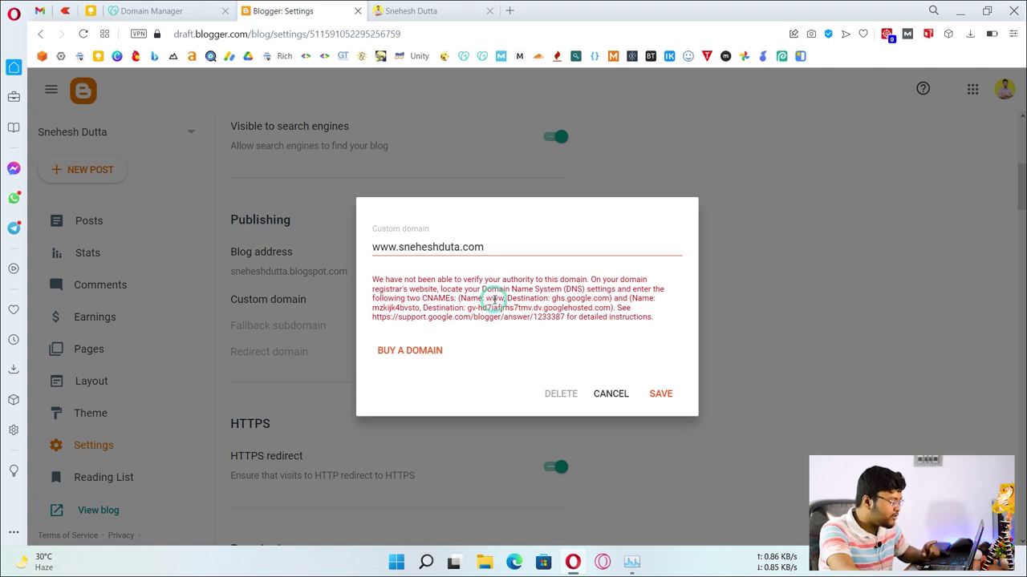
drag(552, 298, 610, 300)
click(616, 275)
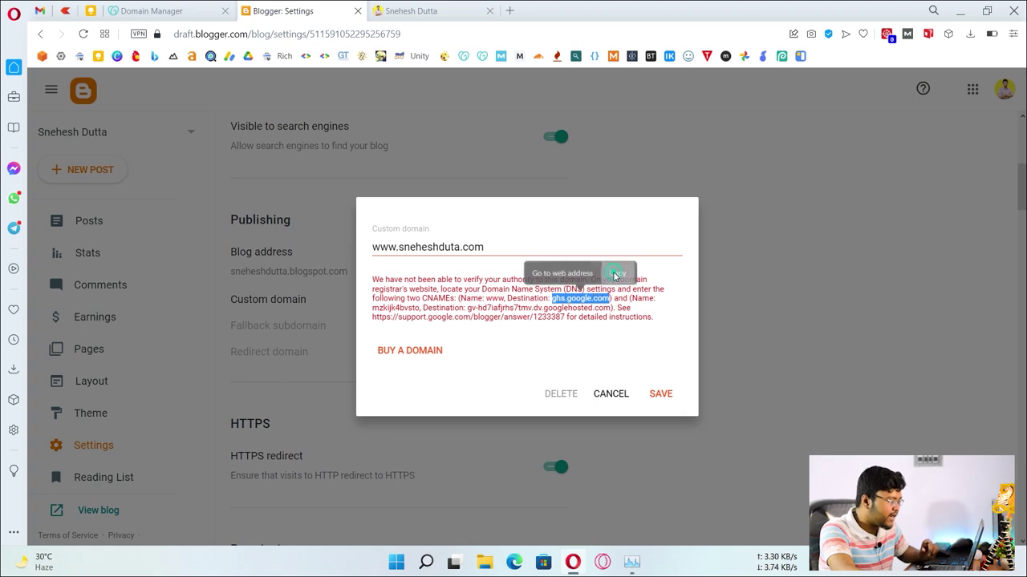
click(186, 10)
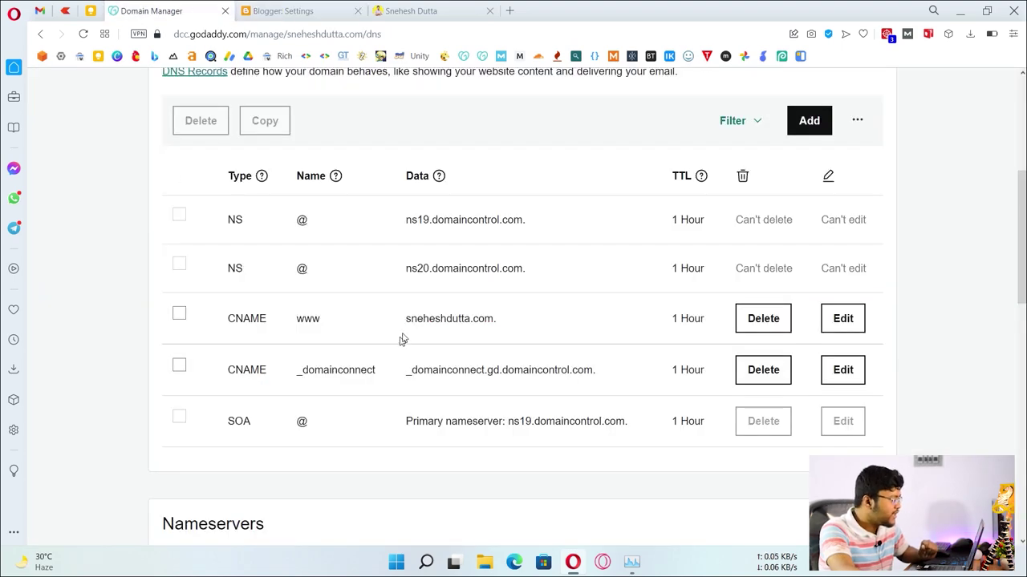
scroll(293, 232, up, 1)
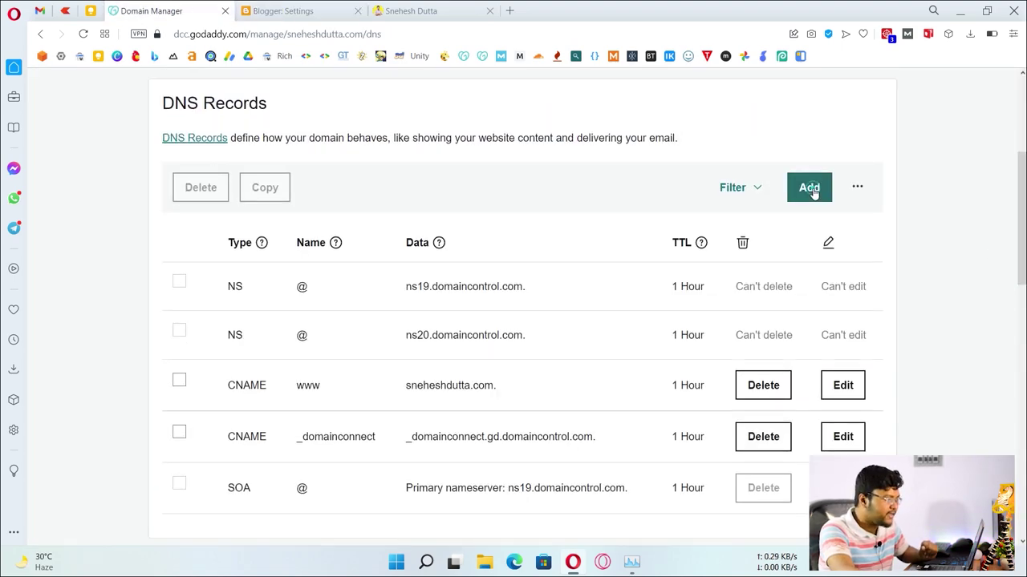
click(808, 187)
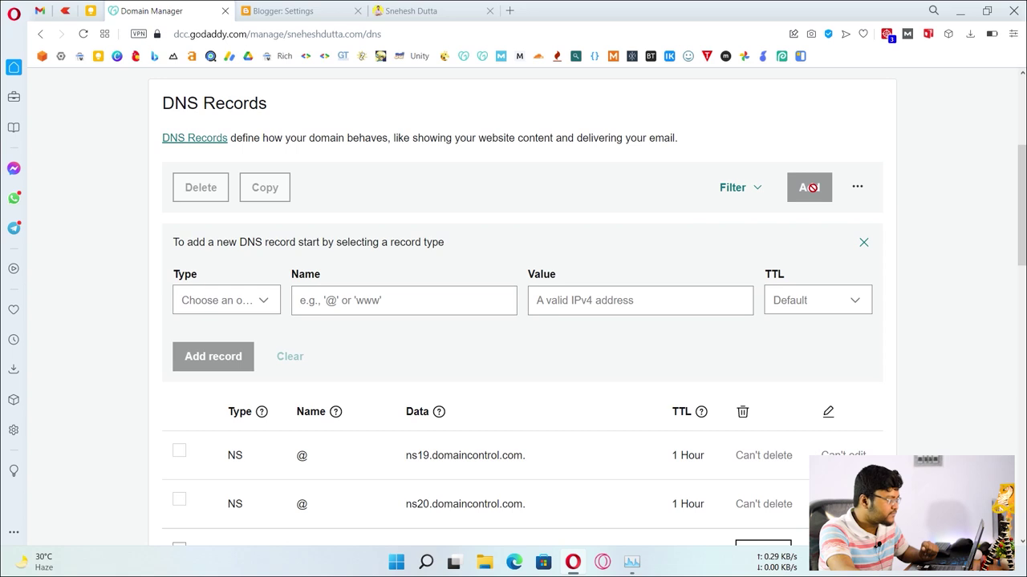
click(227, 300)
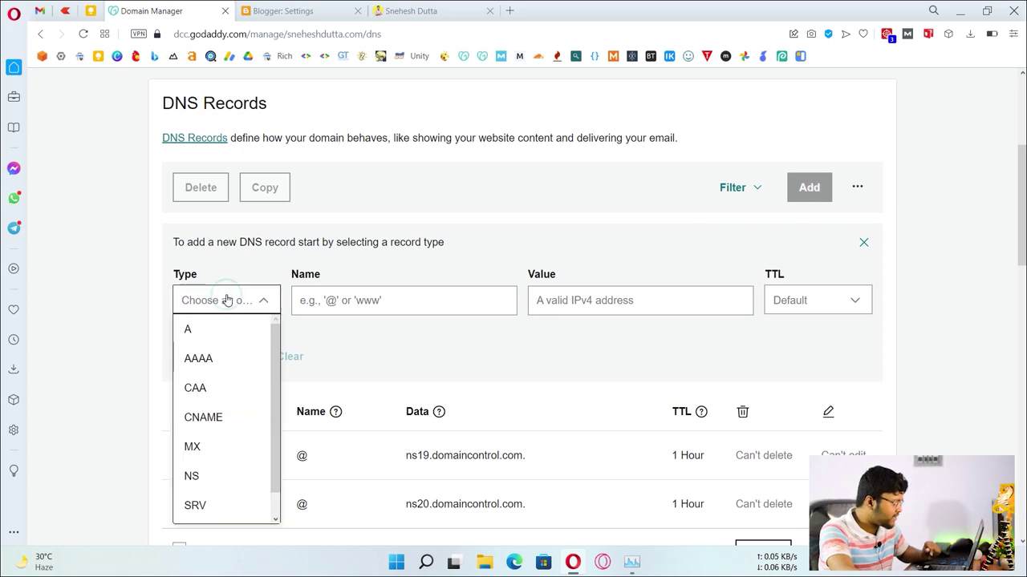
click(211, 416)
click(412, 300)
text(ww)
Try to add the www record with the copied value ghs.google.com and a TTL of 1 Hour.
click(609, 303)
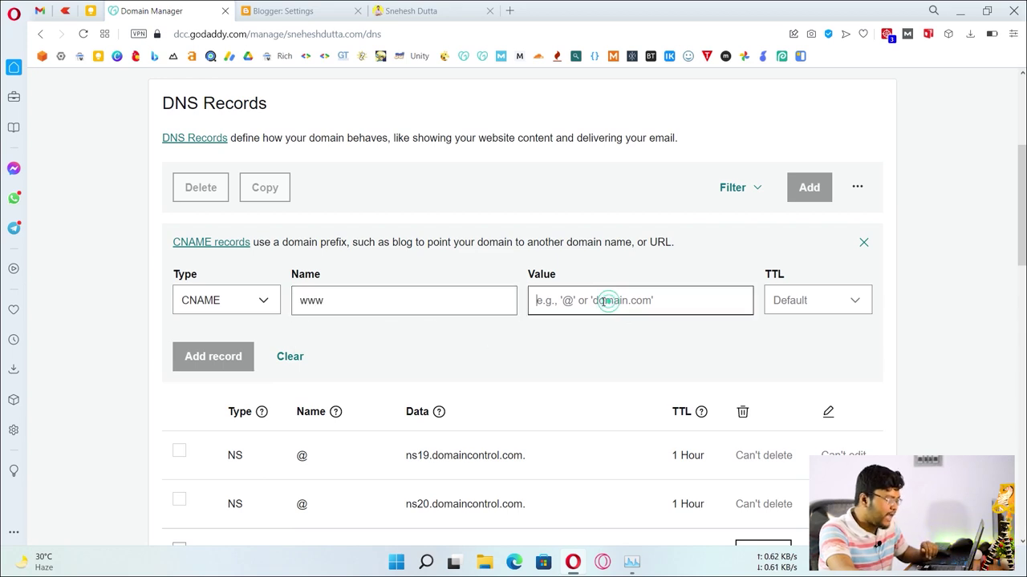
right_click(599, 301)
click(646, 204)
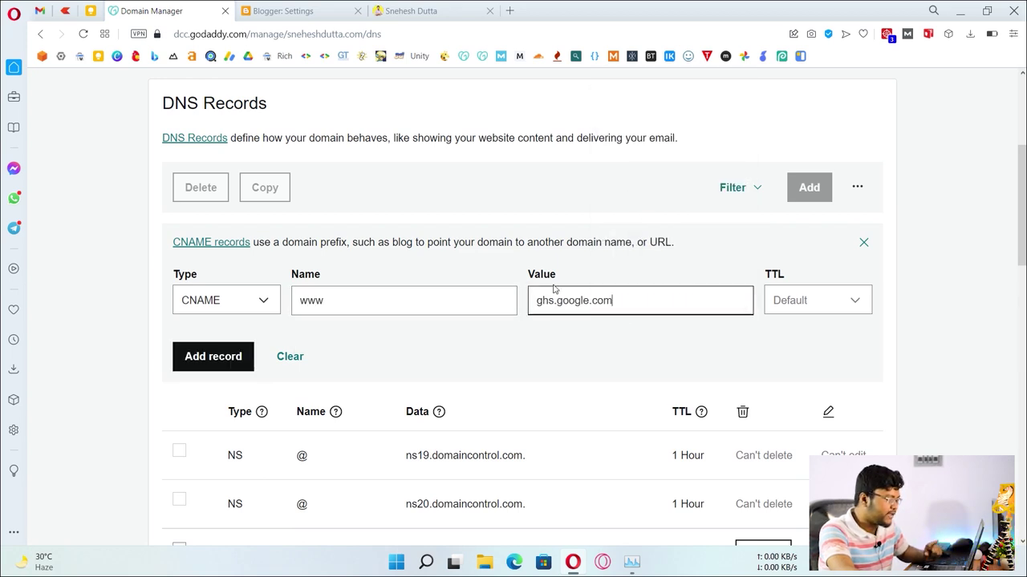
click(794, 308)
click(807, 360)
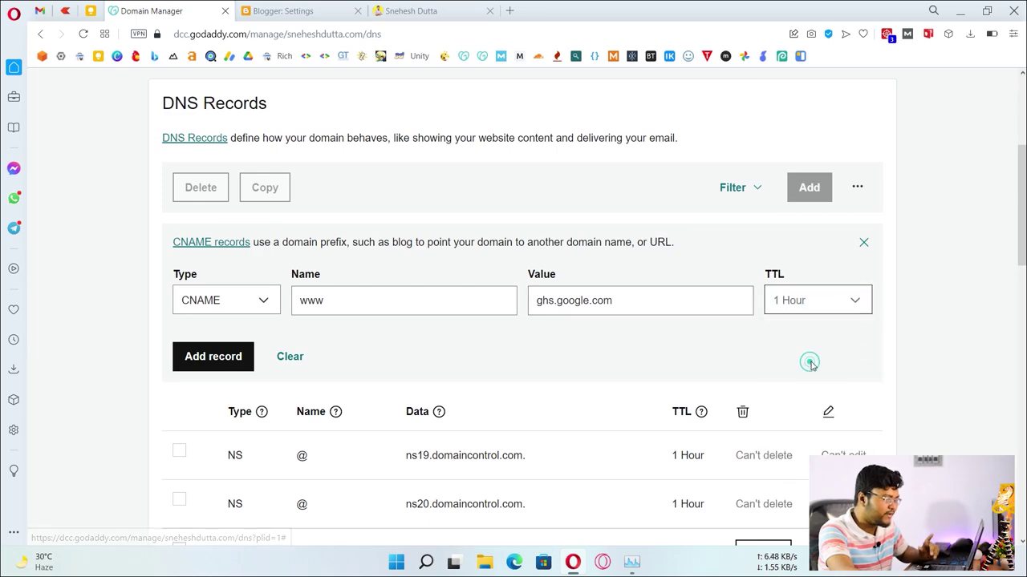
click(211, 357)
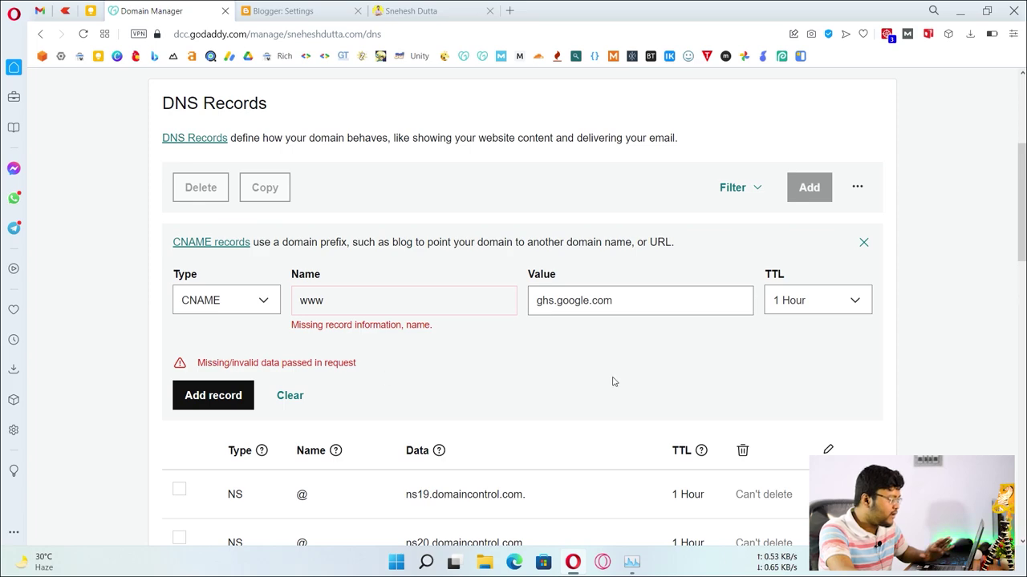
scroll(550, 362, down, 1)
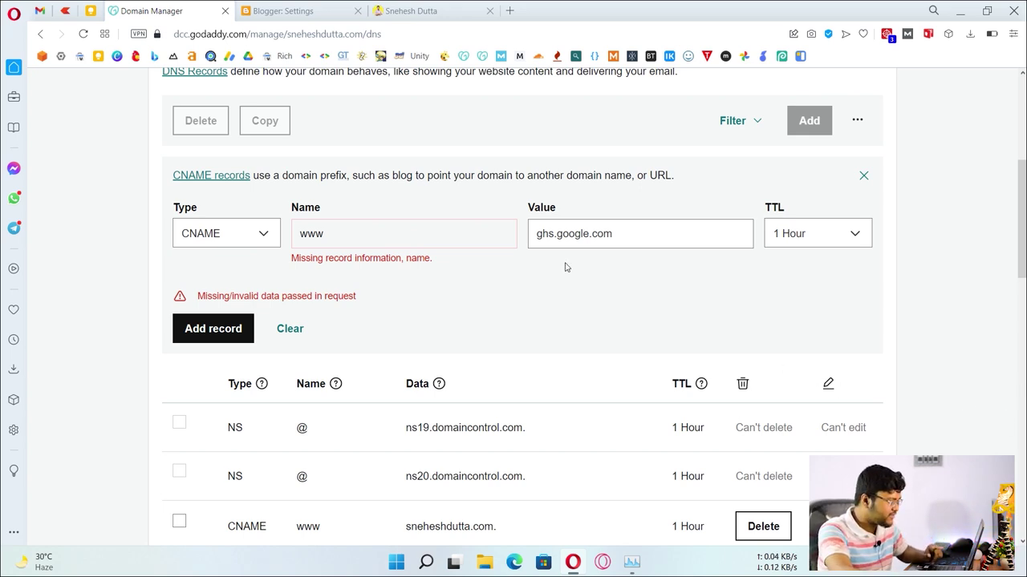
Discard the unsaved www record form and leave the existing www CNAME record unselected in the list.
scroll(321, 393, down, 2)
click(179, 390)
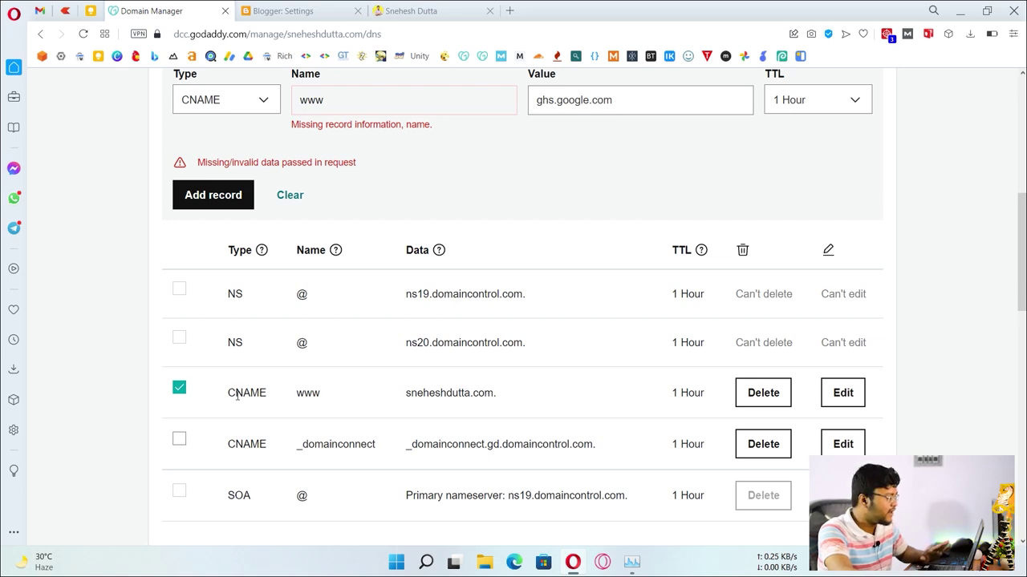
scroll(453, 390, up, 2)
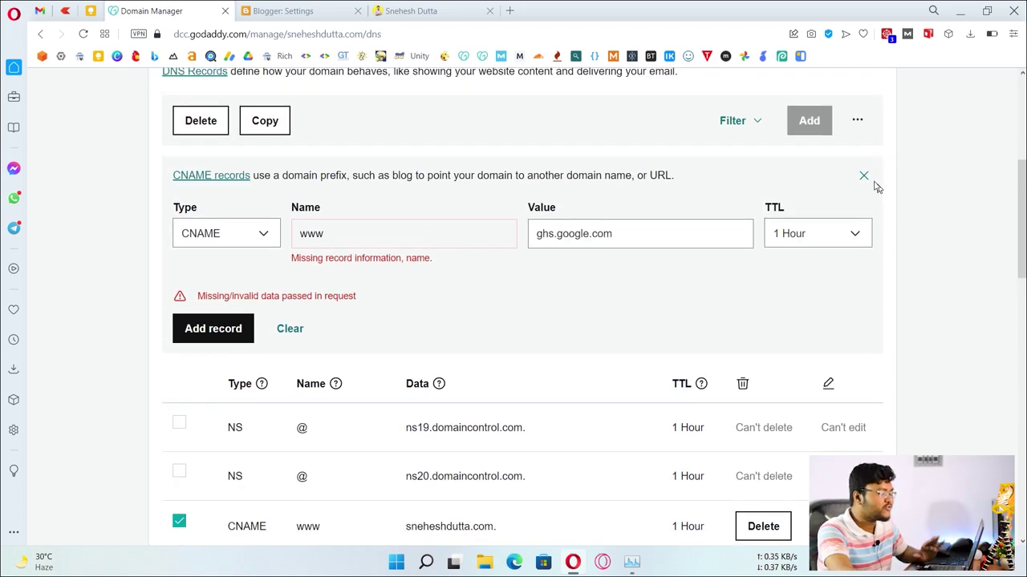
click(864, 176)
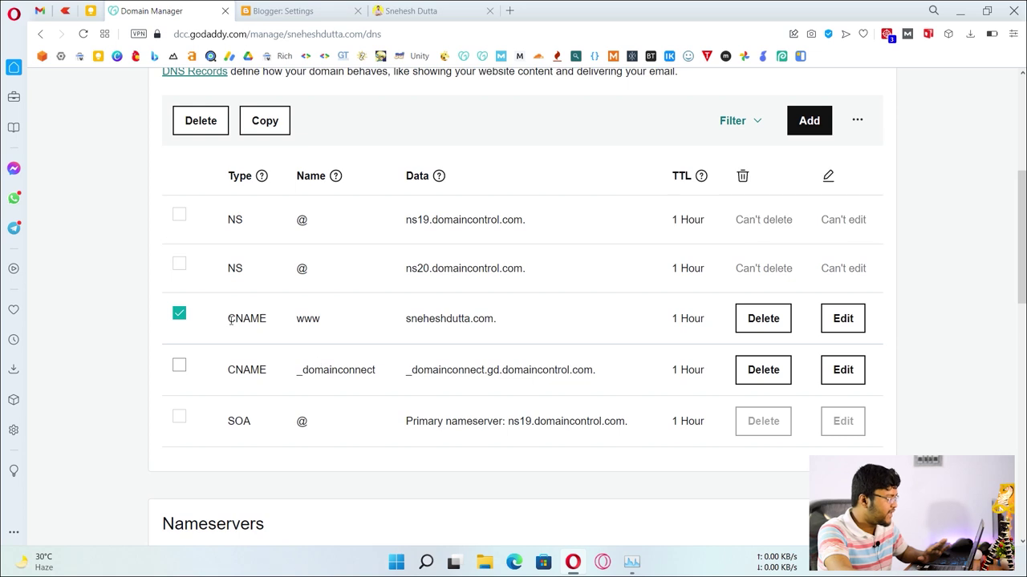
click(181, 318)
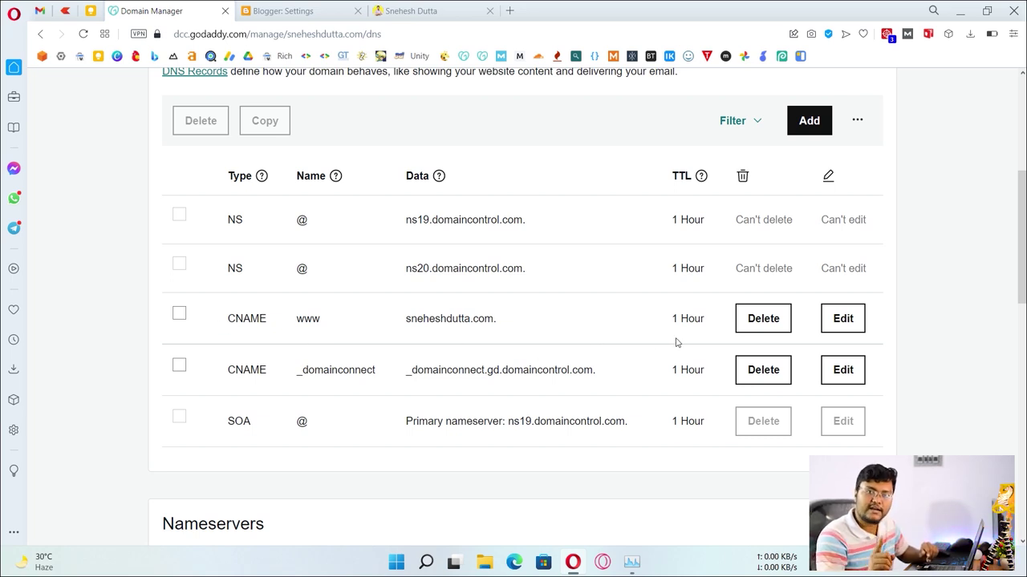
Edit the existing www CNAME record so its value is ghs.google.com, and save it.
click(840, 324)
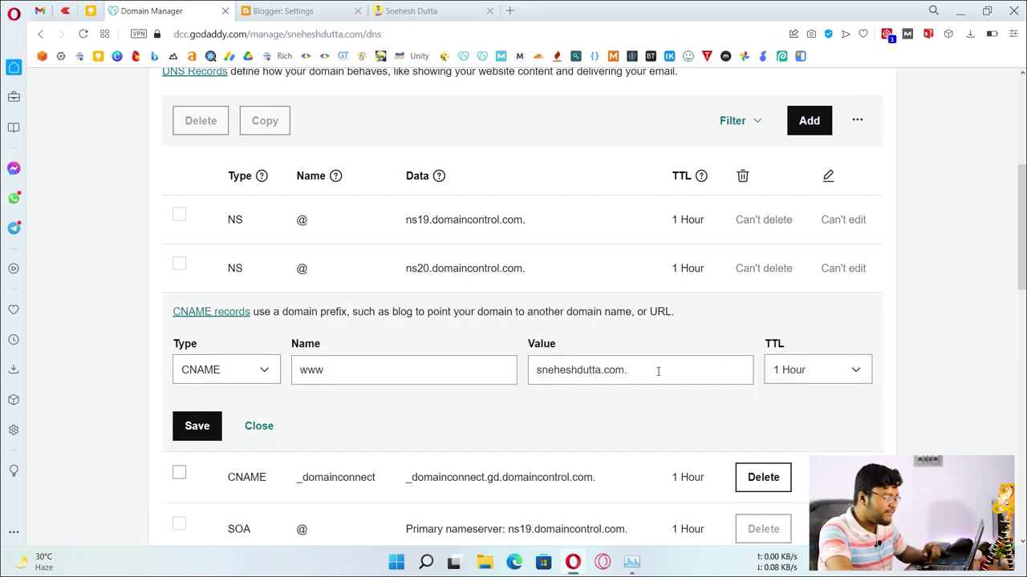
triple_click(657, 371)
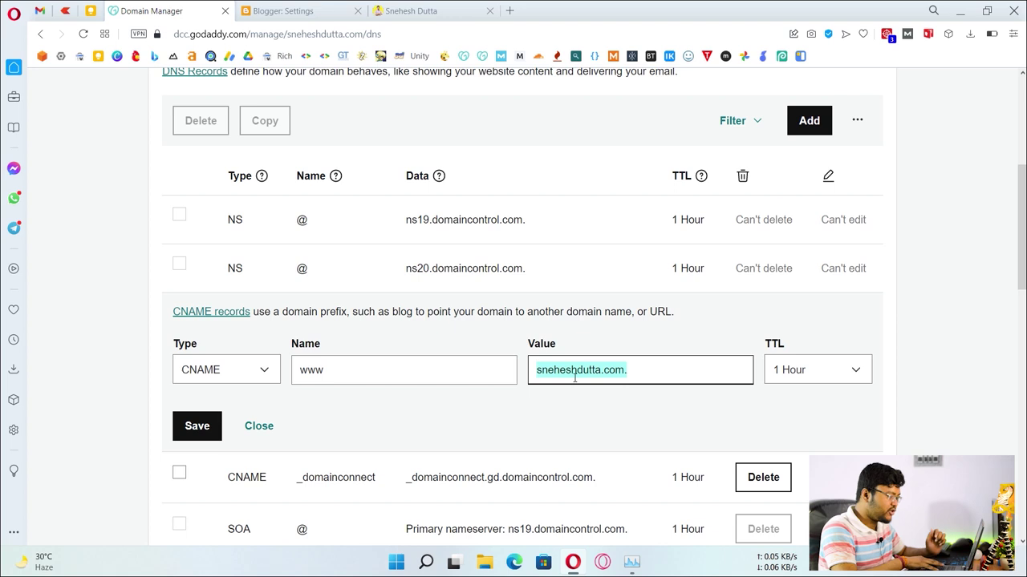
text(ghs.google.com)
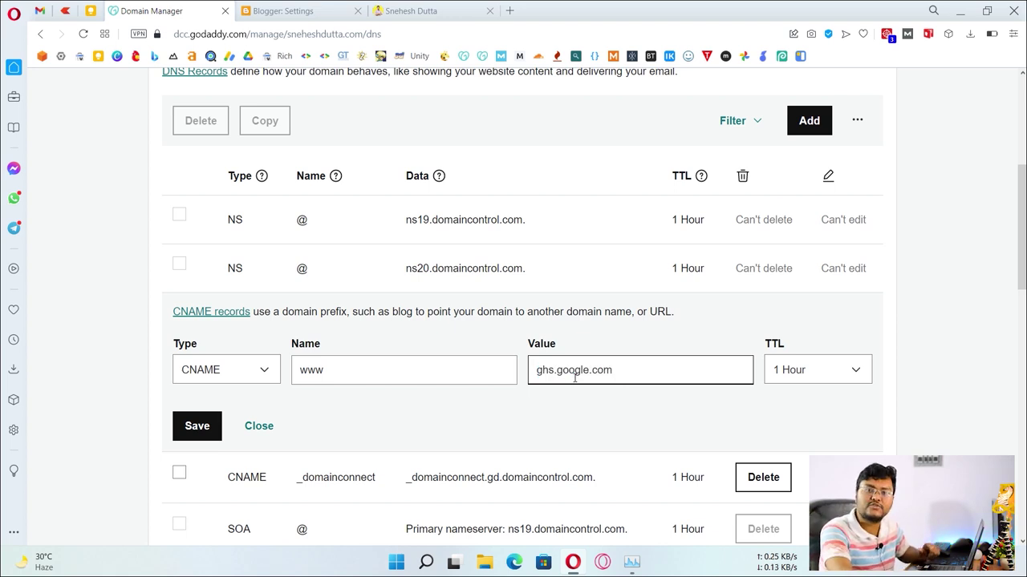
click(208, 424)
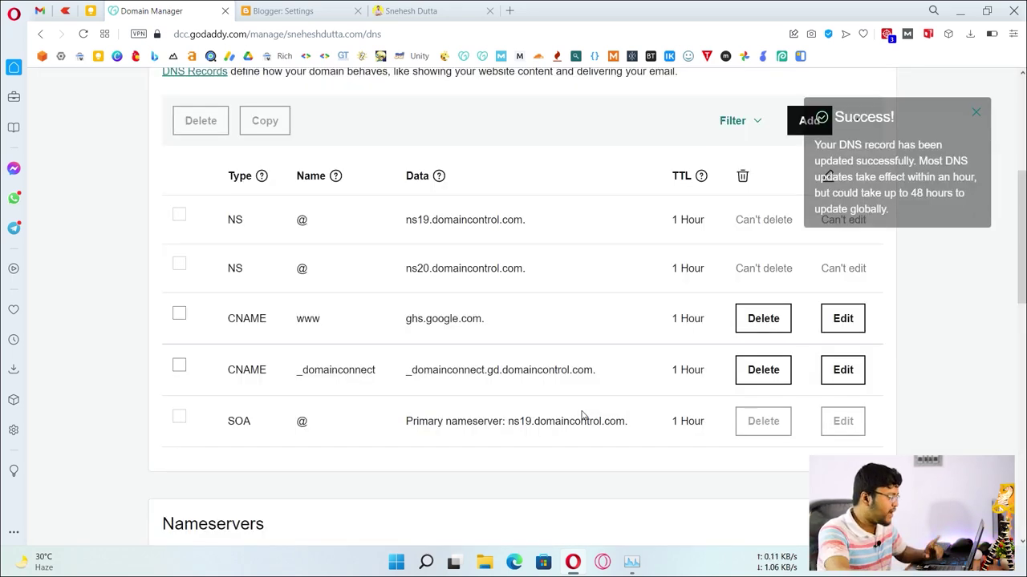
Start a new DNS record with type CNAME.
scroll(582, 415, up, 1)
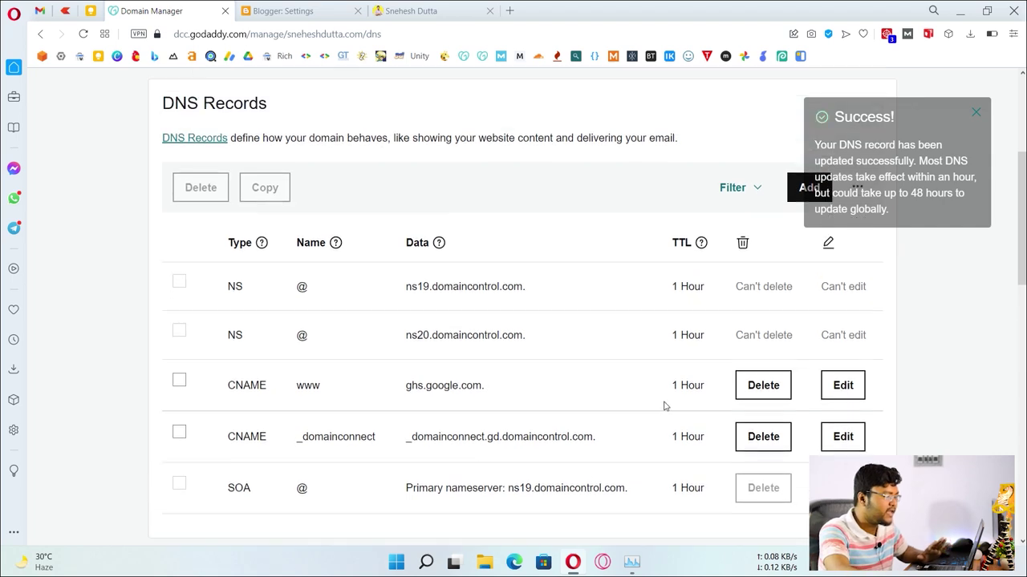
click(800, 186)
click(224, 299)
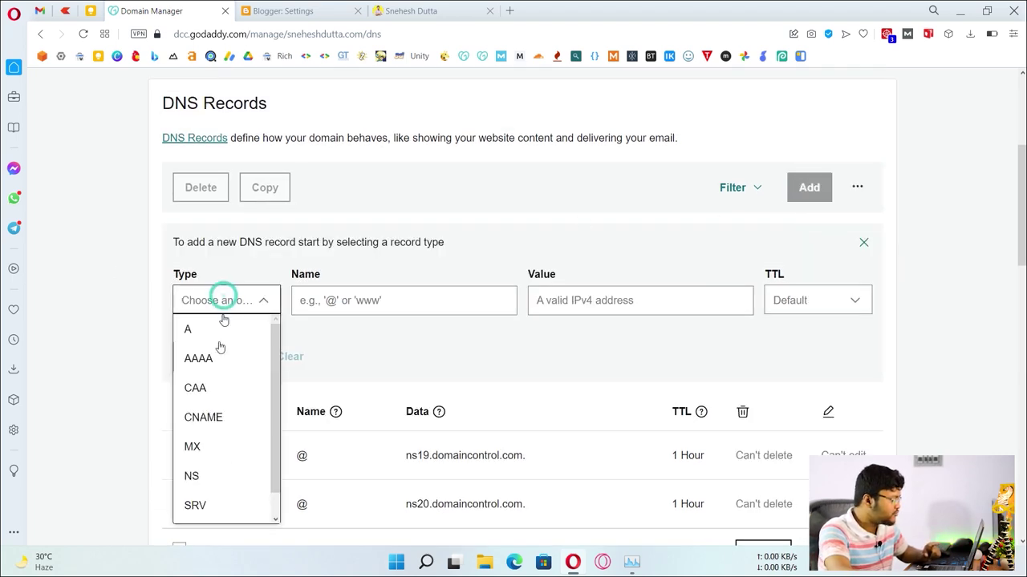
click(214, 425)
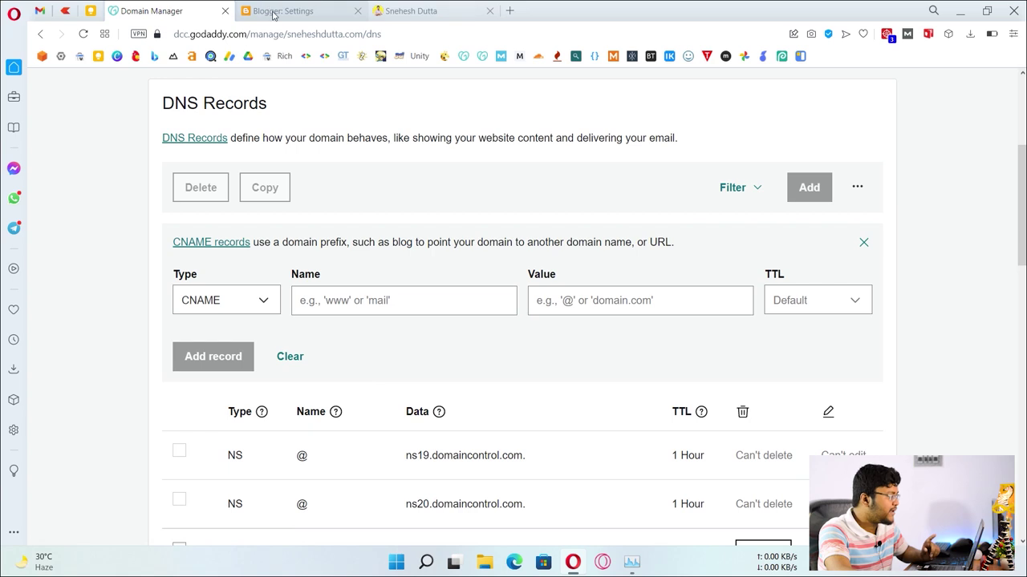
Copy the second required CNAME's verification name from Blogger's custom domain dialog into the new GoDaddy record's name.
click(297, 11)
click(437, 299)
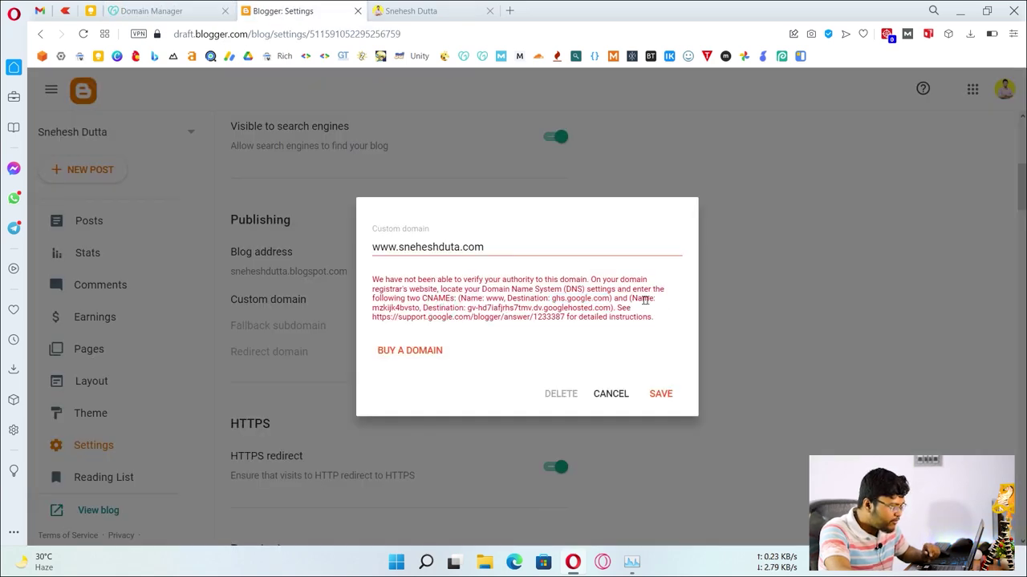
drag(632, 298, 614, 311)
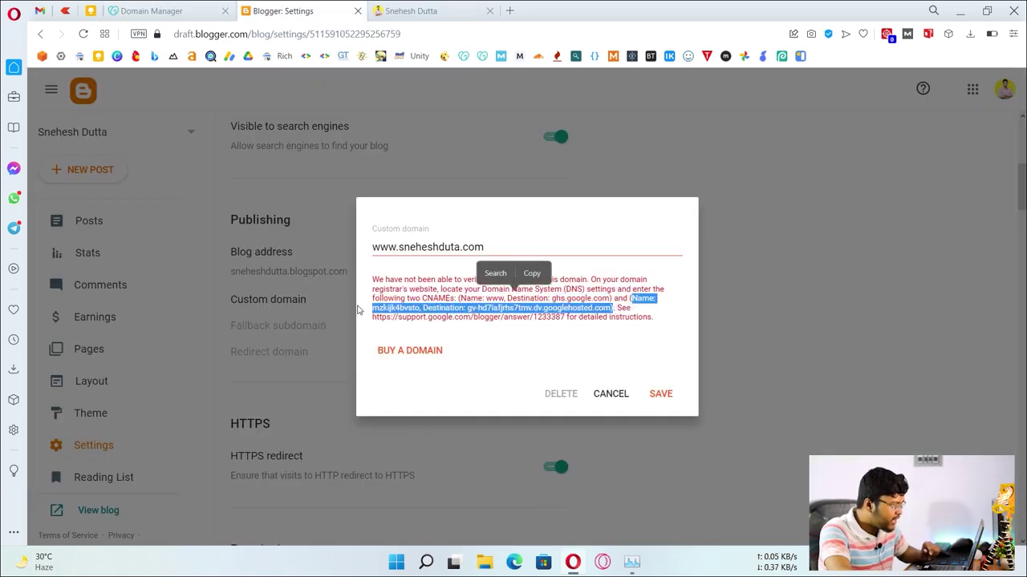
click(652, 309)
double_click(382, 309)
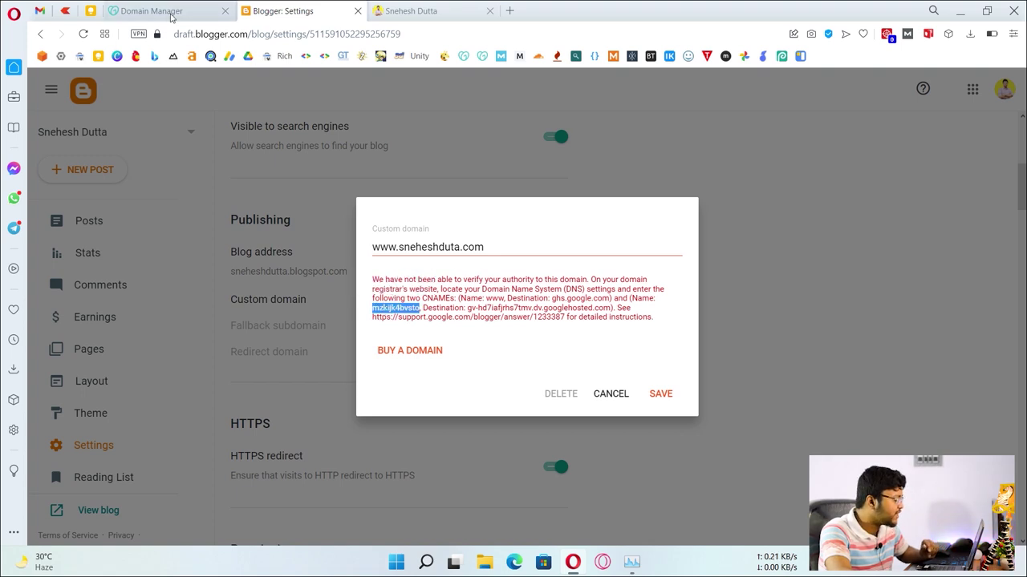
click(171, 18)
click(332, 298)
right_click(347, 299)
click(403, 204)
Copy the second CNAME's googlehosted.com verification destination from Blogger into the new GoDaddy record's value.
click(296, 11)
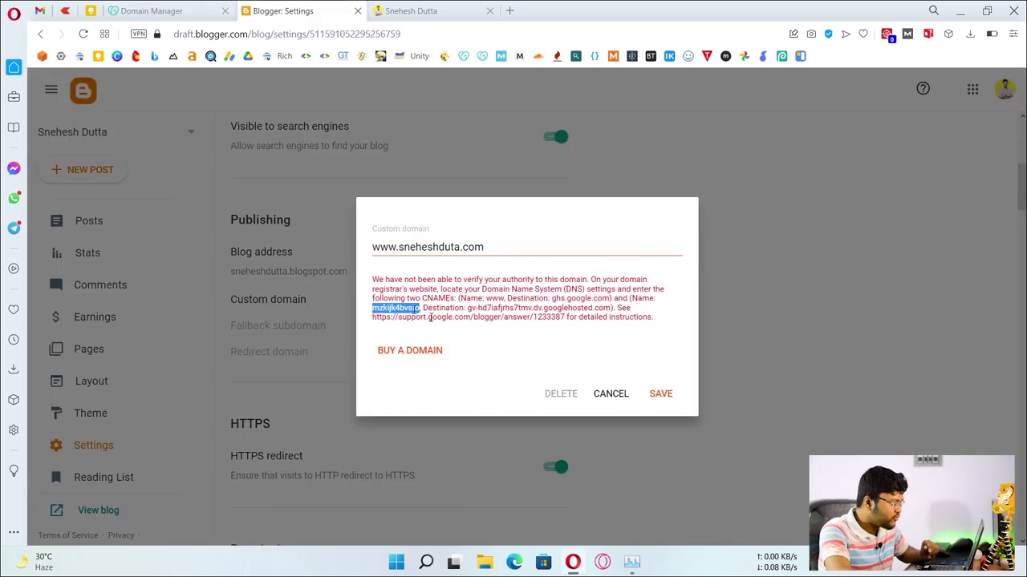
drag(612, 308, 478, 310)
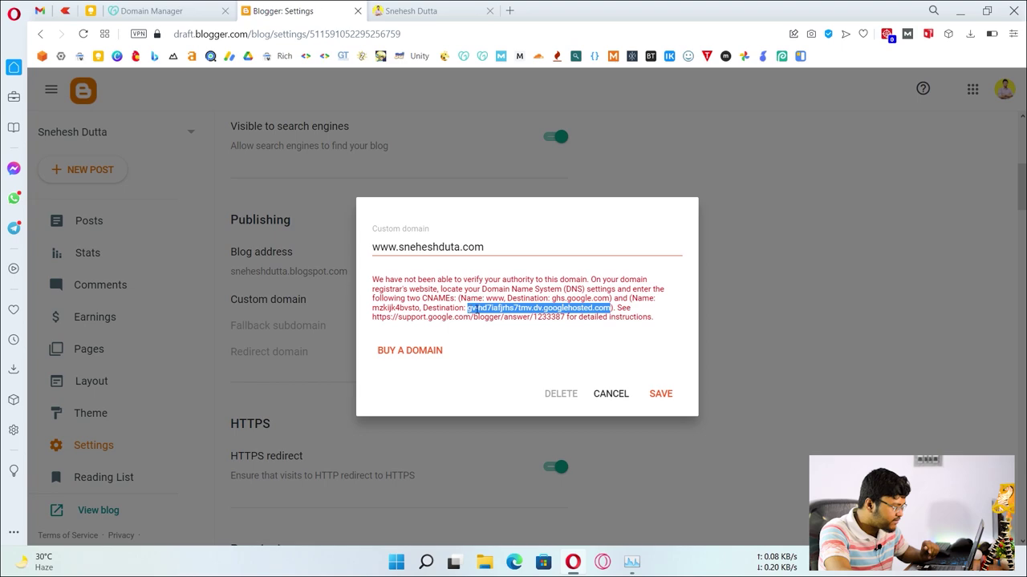
right_click(491, 309)
click(550, 364)
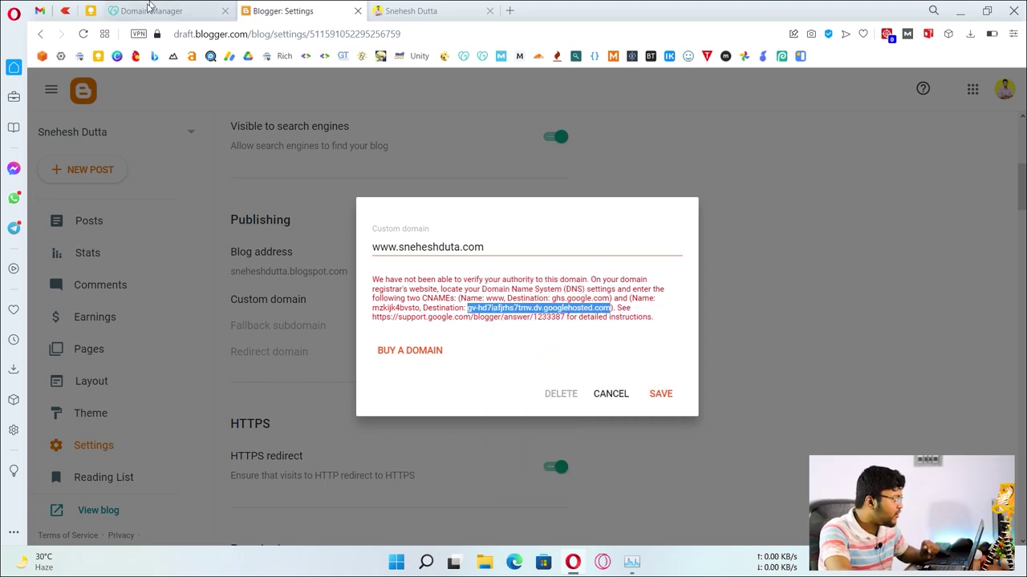
click(149, 11)
click(638, 301)
right_click(617, 306)
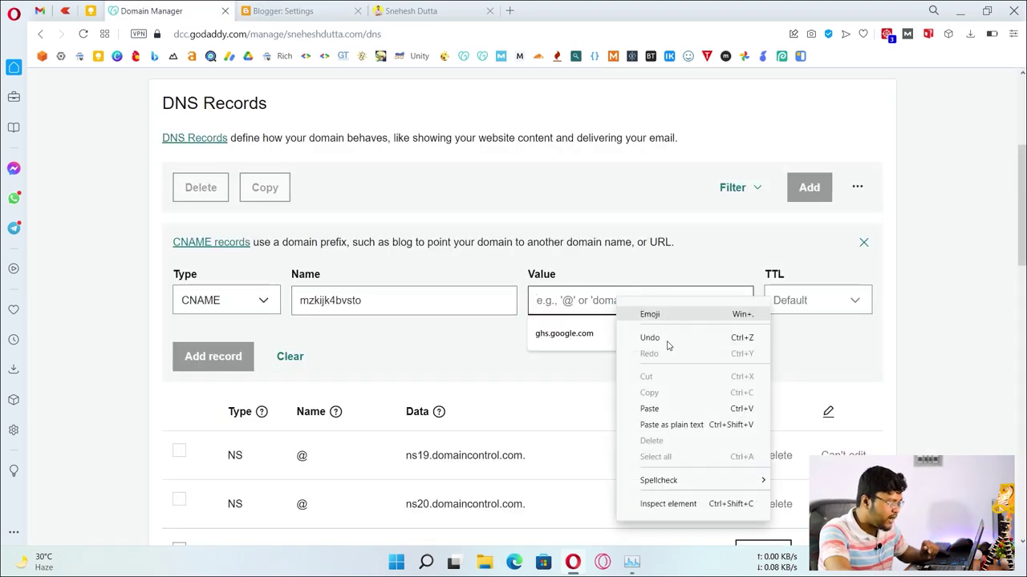
click(664, 408)
Set the verification record's TTL to 1 Hour and add the record.
click(802, 309)
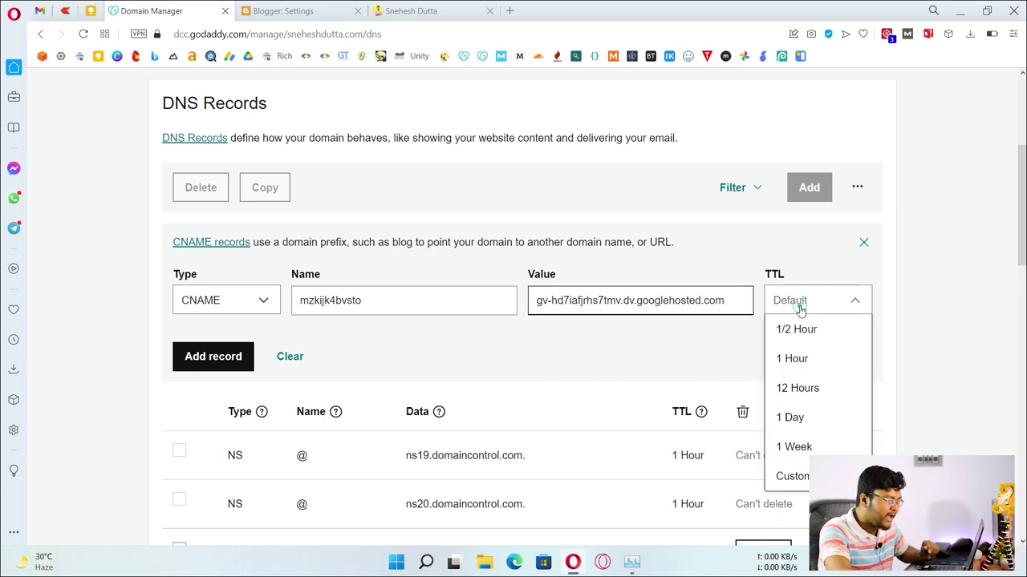
click(810, 365)
click(223, 361)
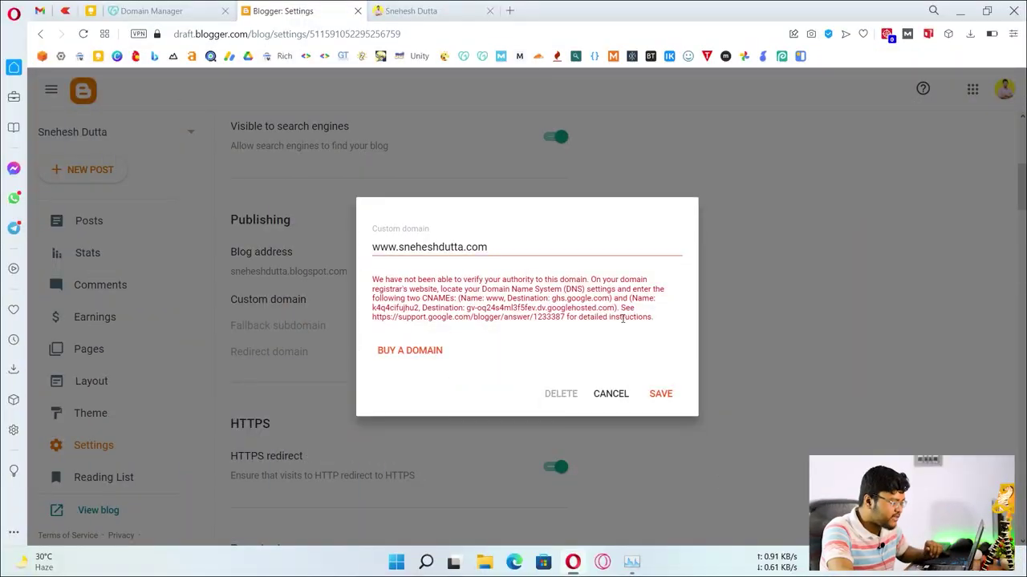
Open the help page support.google.com/blogger/answer/1233387 referenced in Blogger's custom domain dialog.
drag(620, 308, 633, 319)
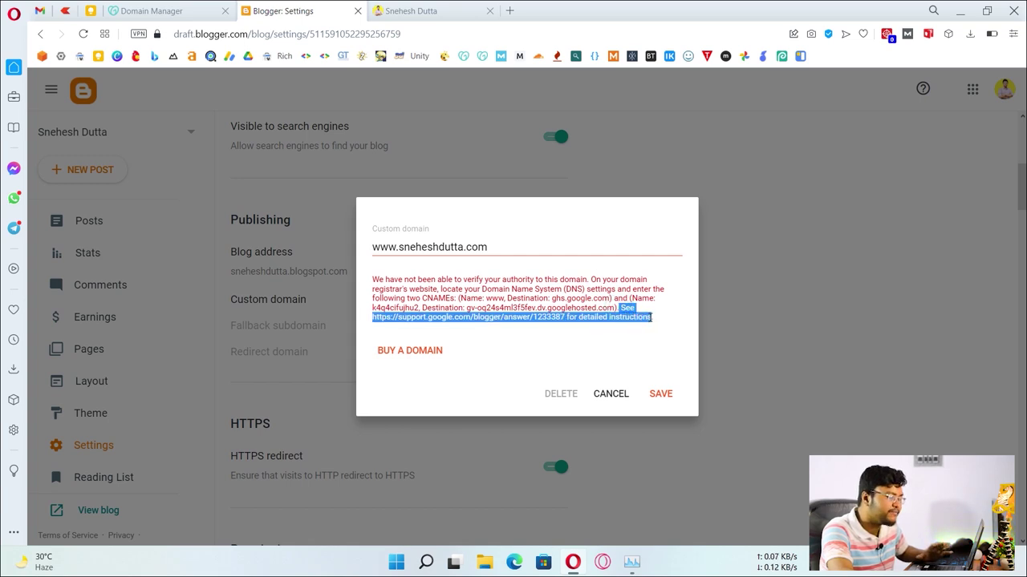
drag(652, 316, 653, 318)
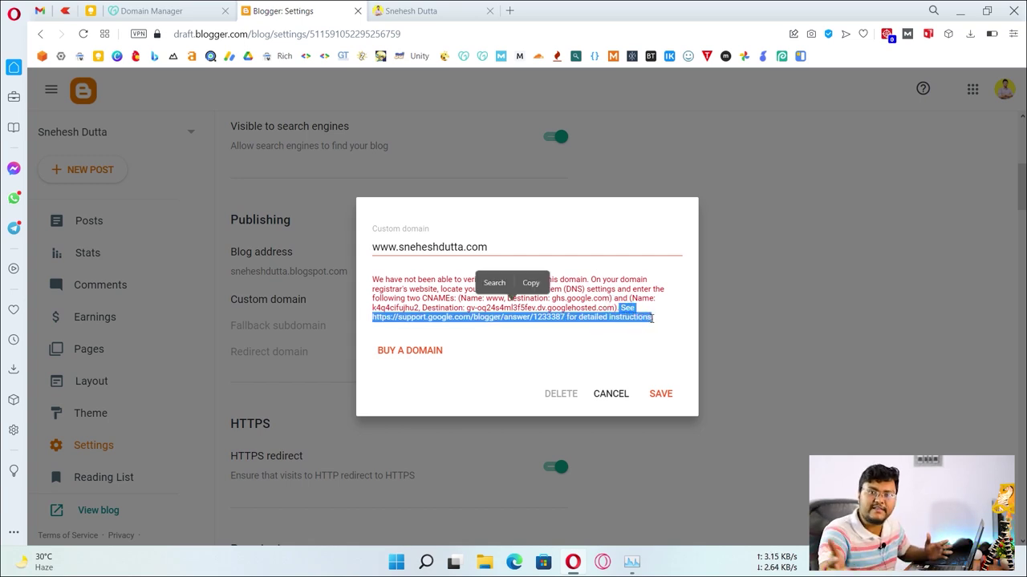
click(539, 322)
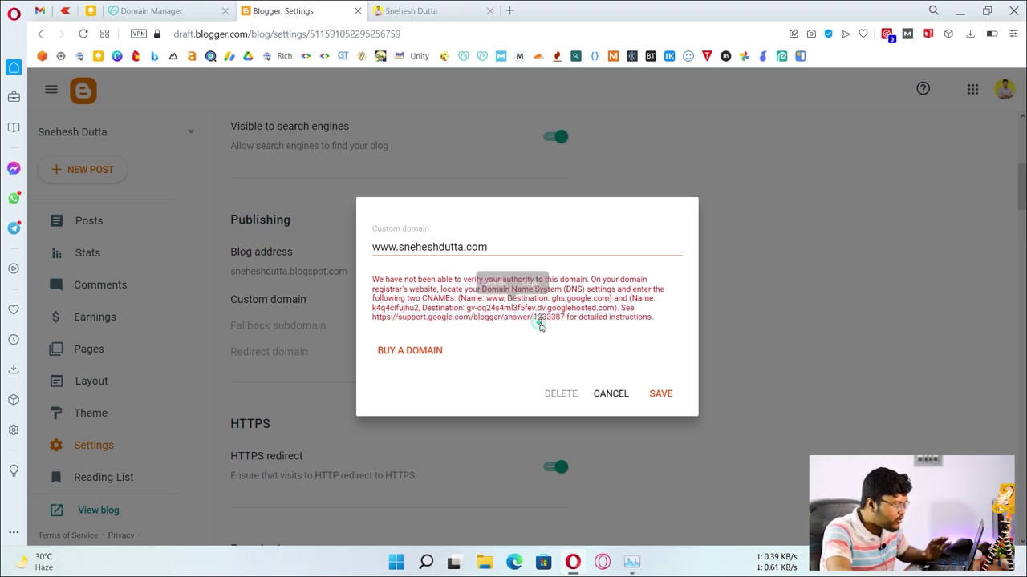
drag(566, 319, 372, 319)
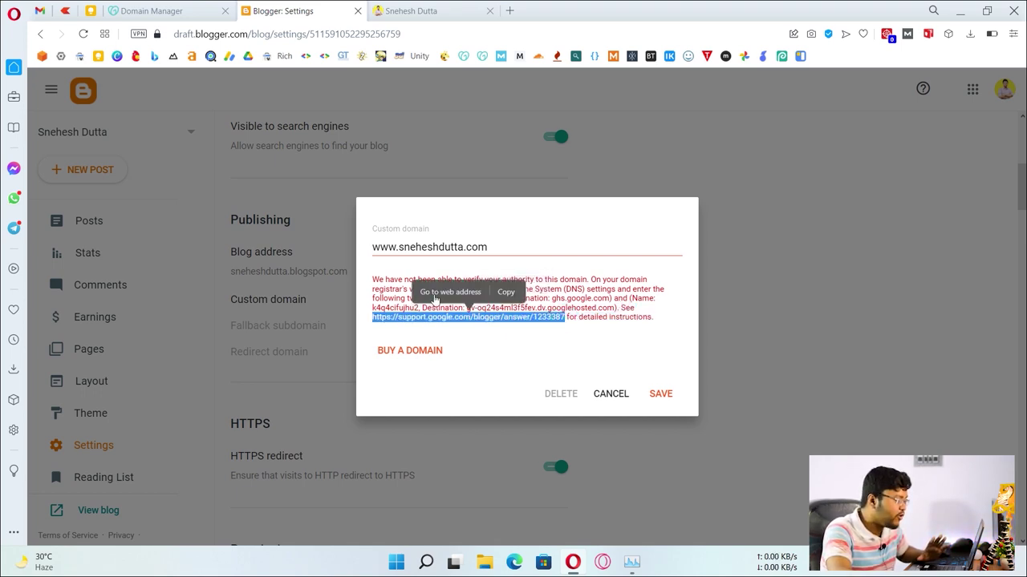
click(450, 292)
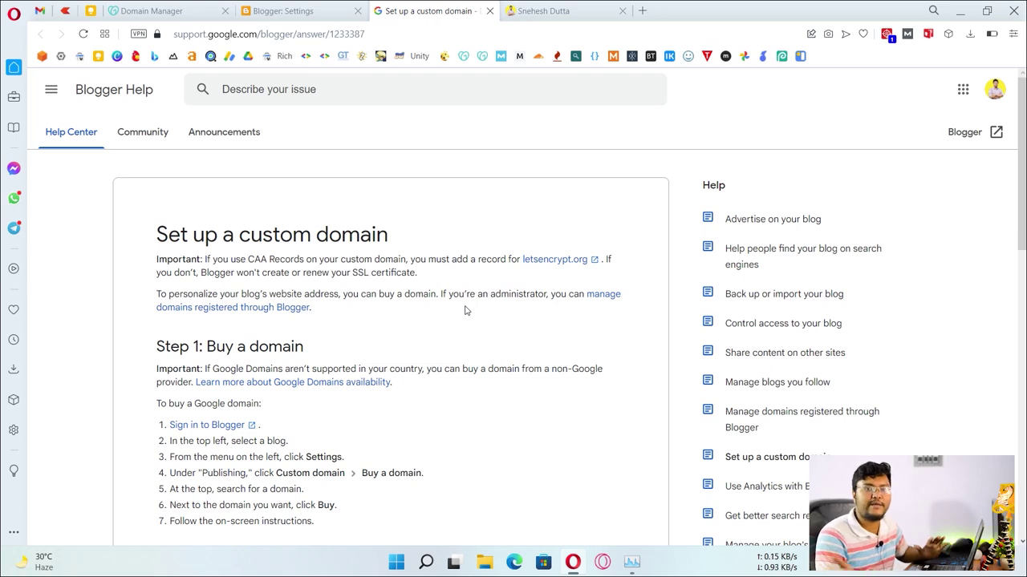
Find the optional Step 3 on the Blogger help page about redirecting the URL without subdomain.
click(277, 11)
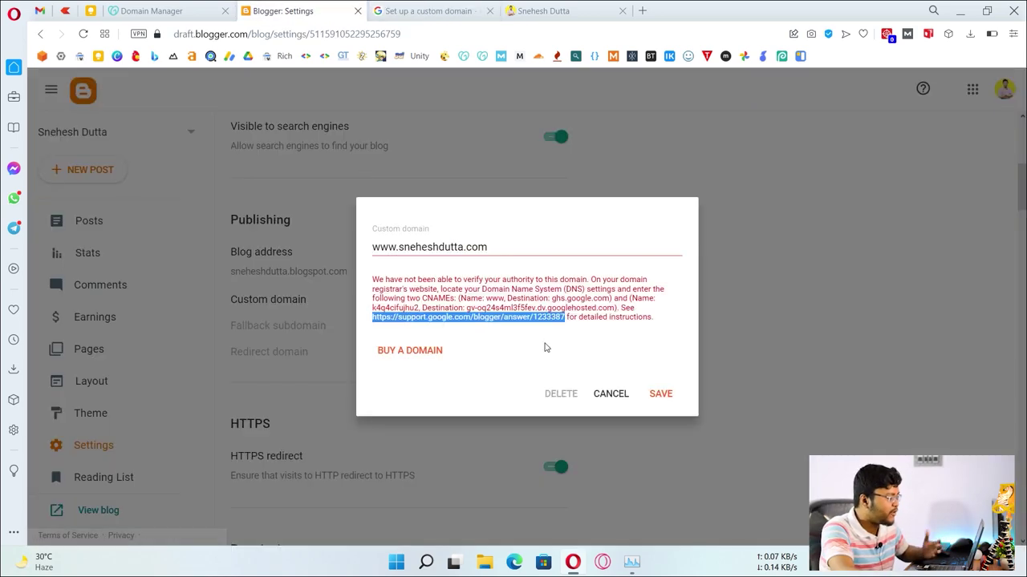
click(571, 318)
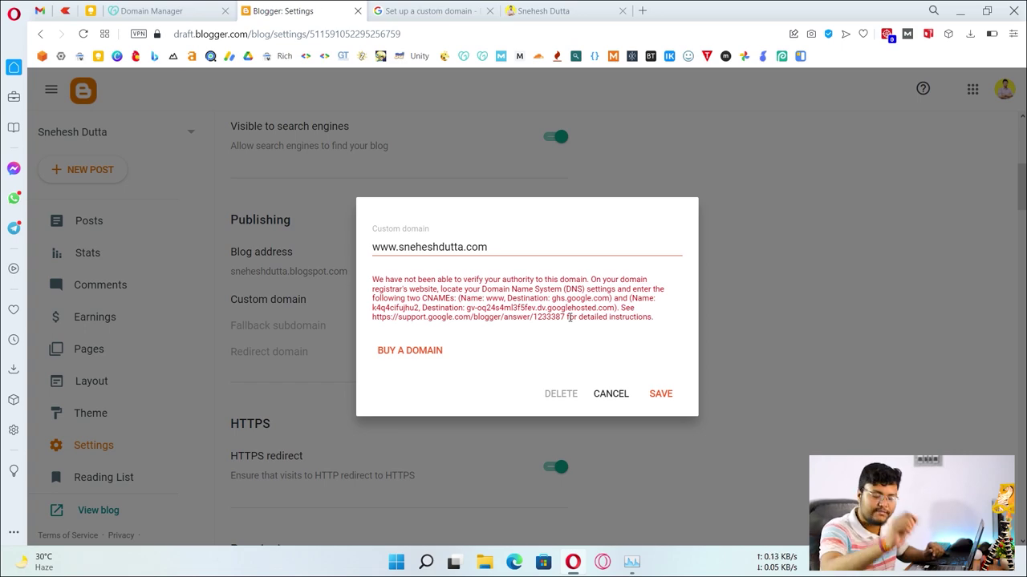
click(408, 11)
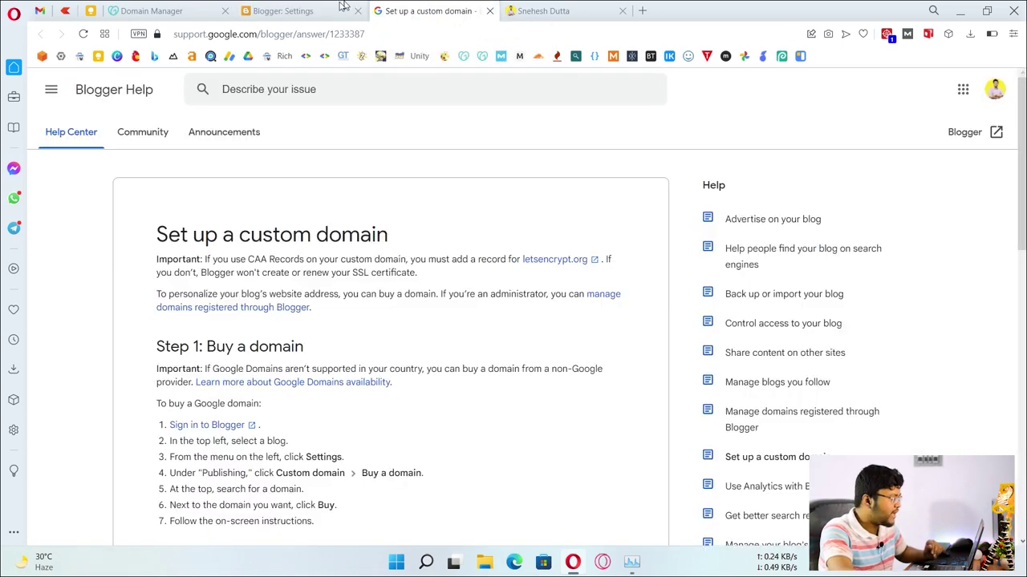
click(298, 10)
click(429, 10)
scroll(428, 199, down, 3)
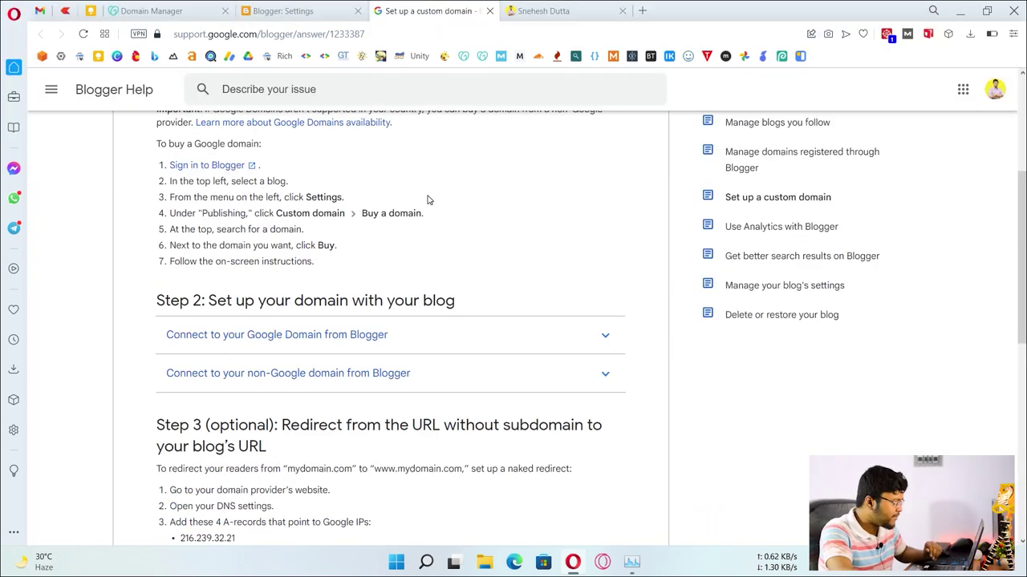
scroll(427, 200, down, 3)
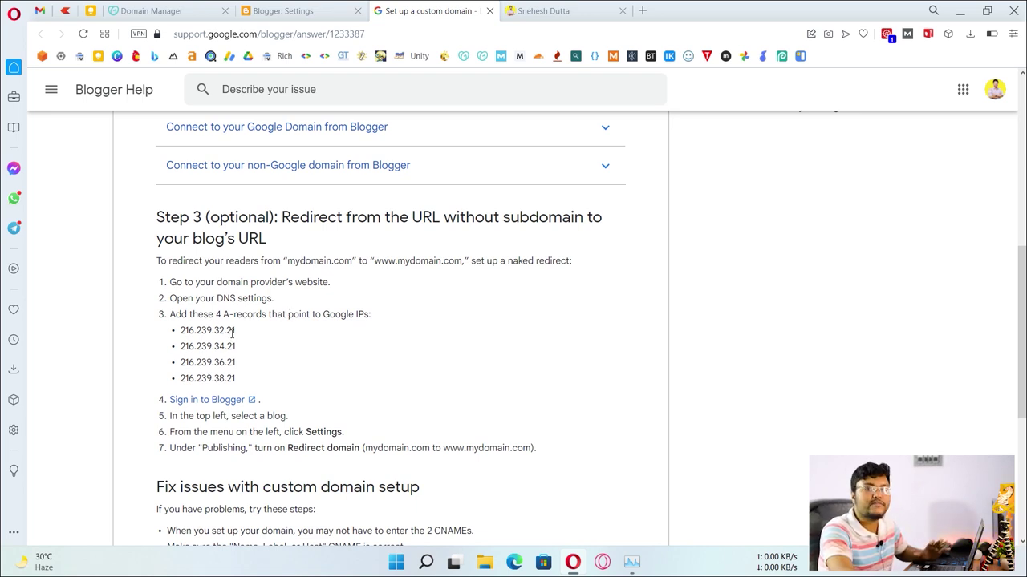
Review the list of current DNS records in GoDaddy.
click(148, 11)
scroll(436, 259, up, 1)
scroll(419, 259, down, 2)
scroll(423, 265, up, 1)
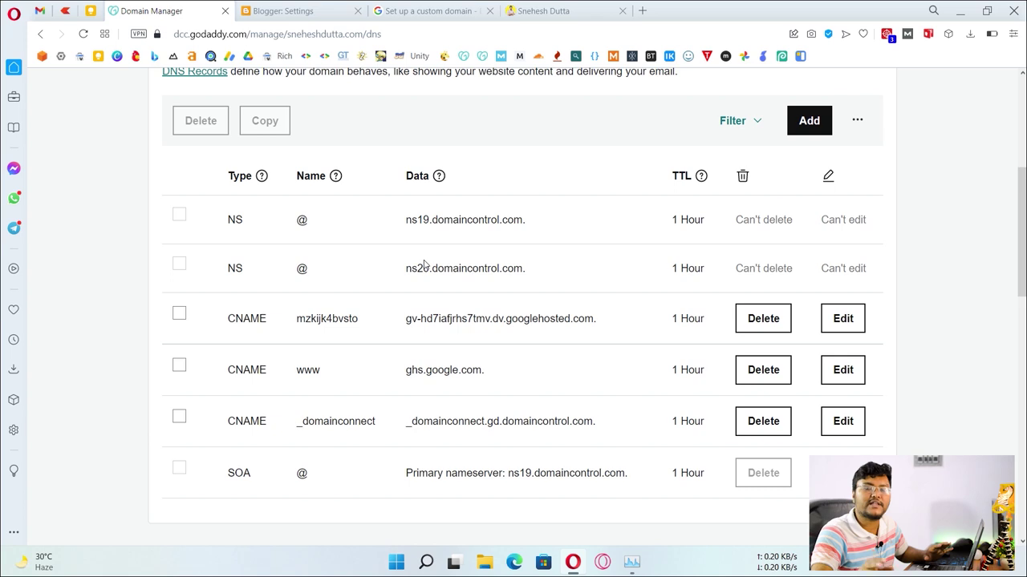
Copy the first A-record IP 216.239.32.21 from the Blogger help page and switch back to GoDaddy's DNS records.
click(393, 11)
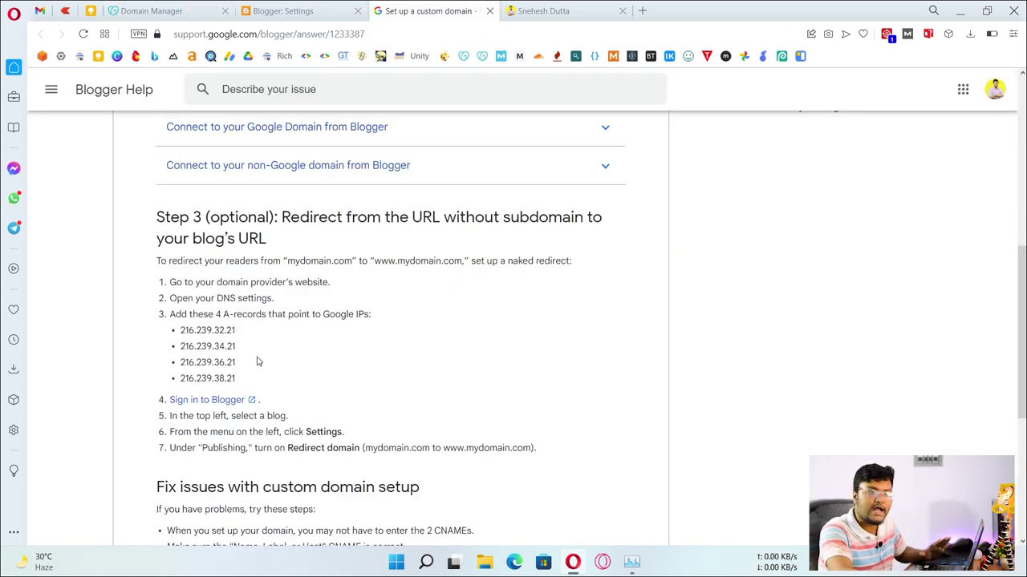
drag(241, 332, 179, 331)
key(ctrl+c)
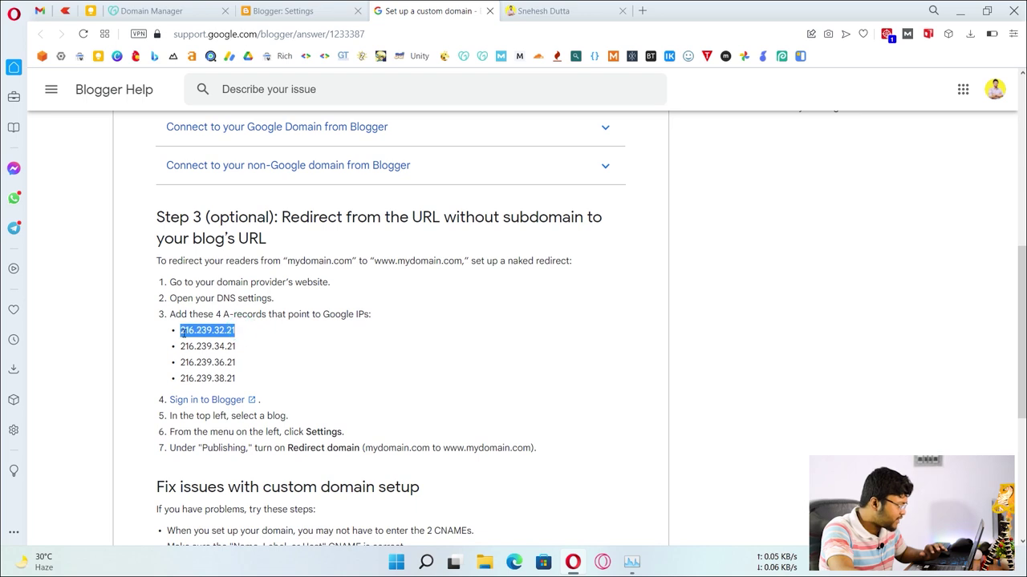
click(246, 306)
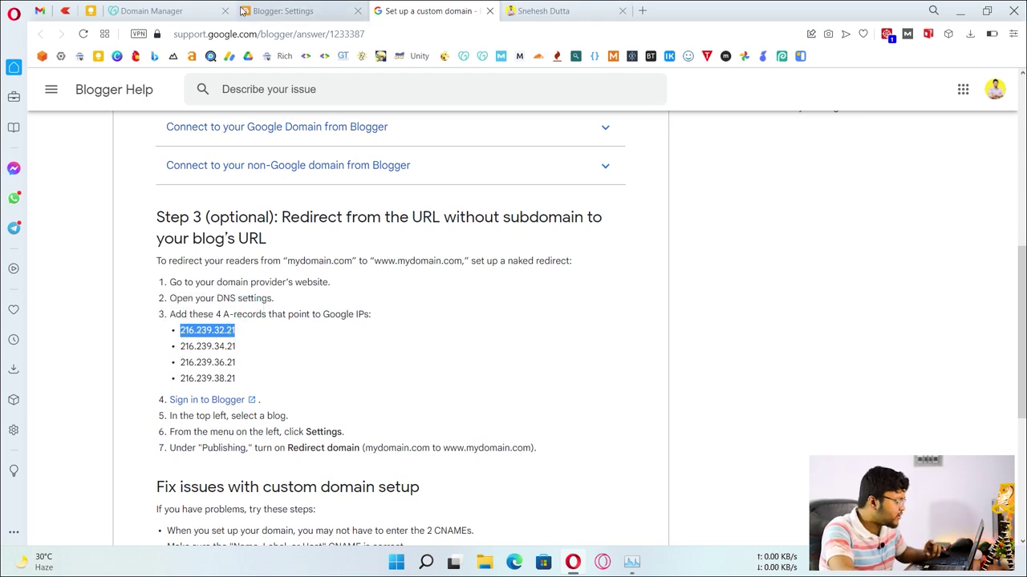
click(146, 10)
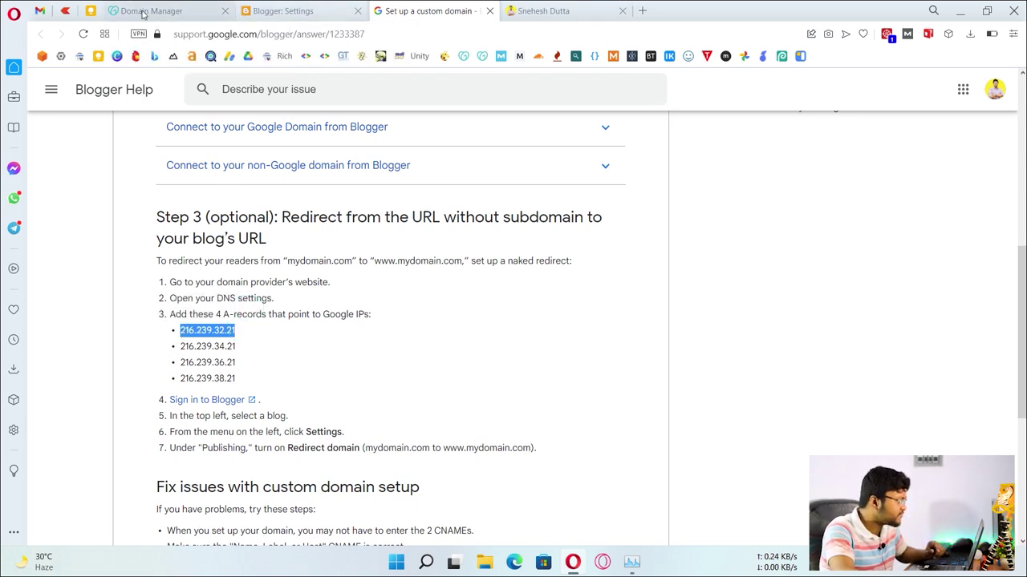
Add an A record in GoDaddy with name @, the copied value 216.239.32.21 and a 1 Hour TTL.
click(809, 120)
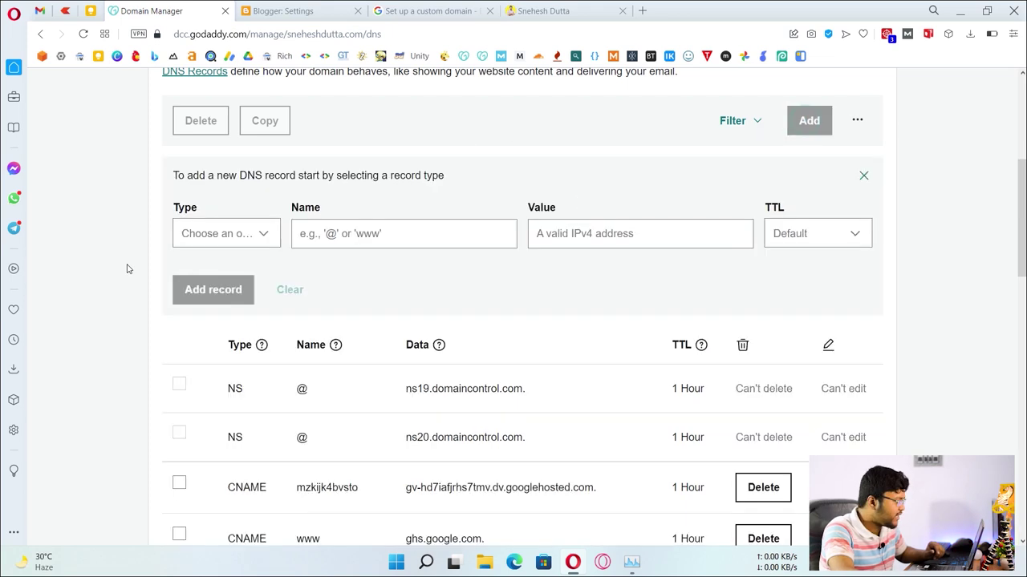
click(238, 235)
click(190, 264)
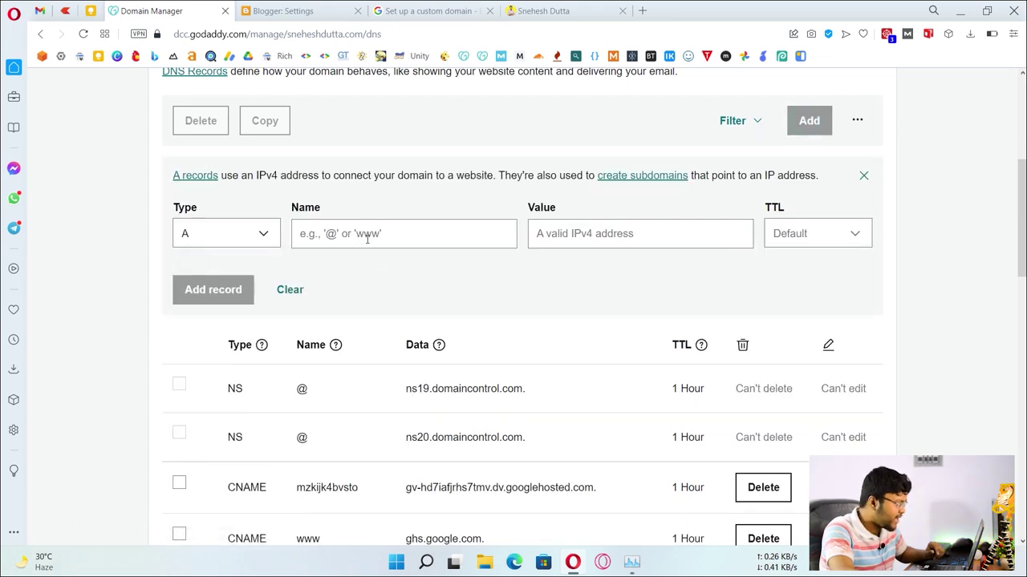
click(366, 236)
text(@)
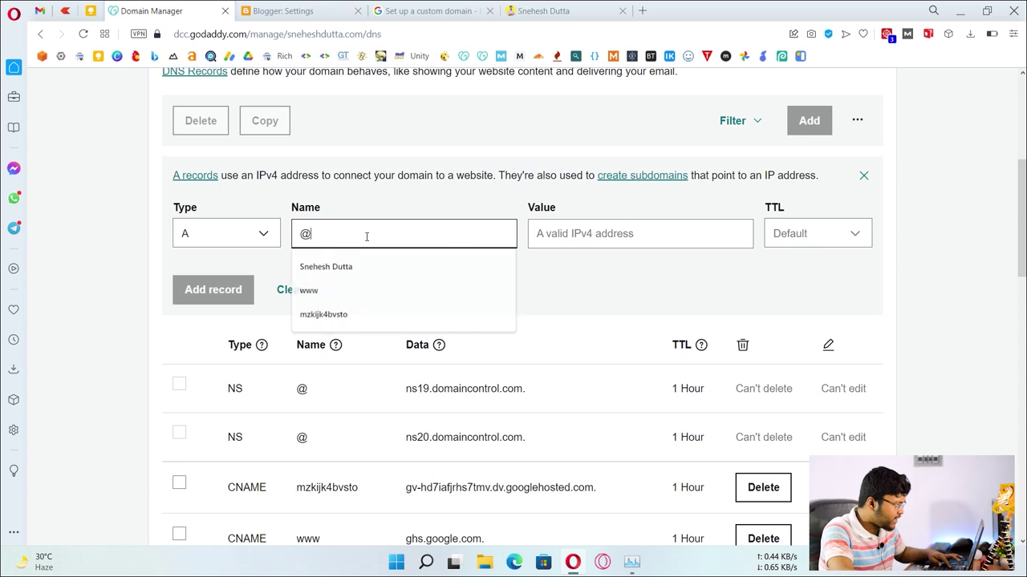
click(557, 231)
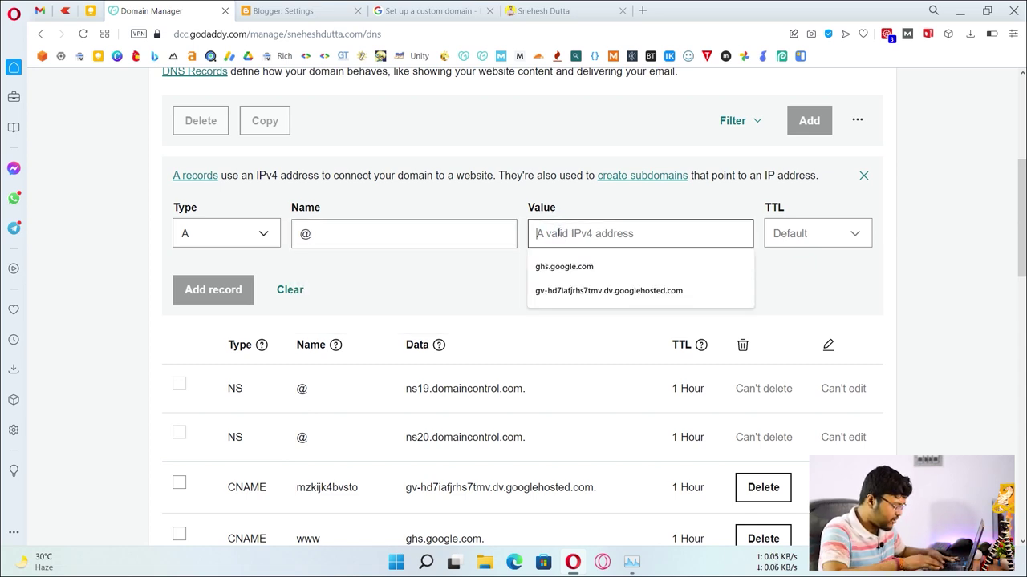
key(ctrl+v)
click(842, 231)
click(802, 292)
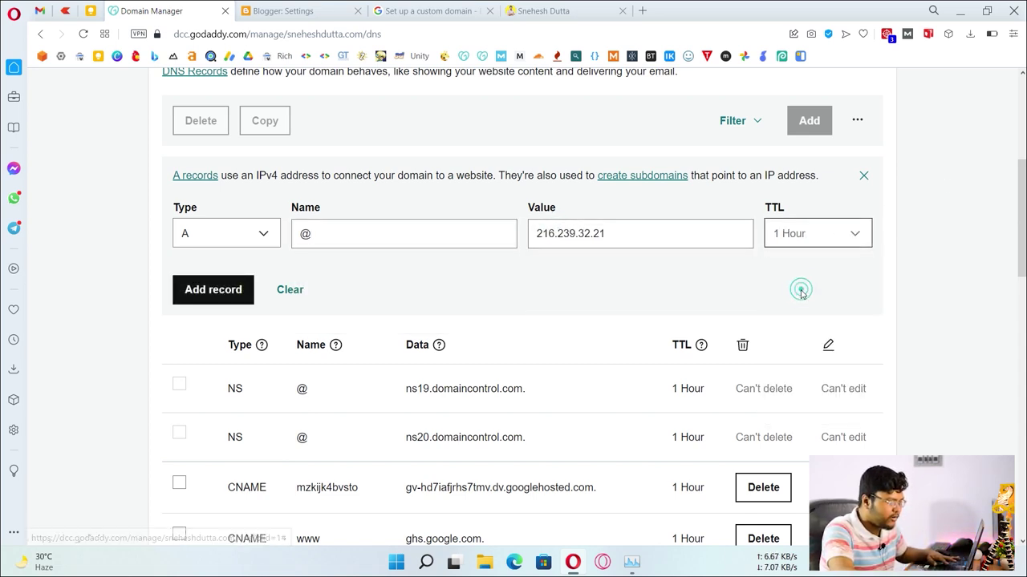
click(201, 289)
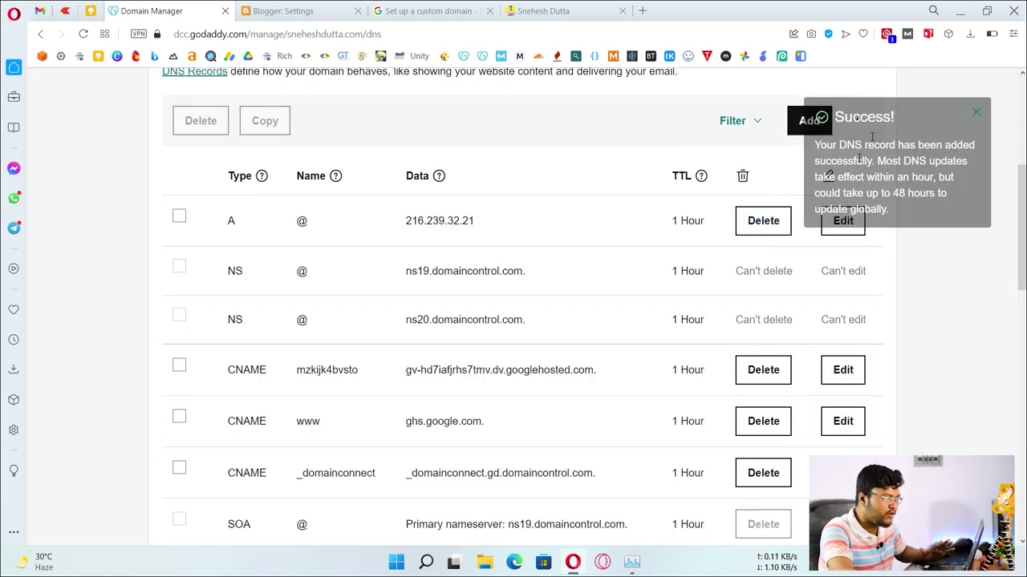
Add a second A record with name @, value 216.239.34.21 and a 1 Hour TTL.
click(799, 120)
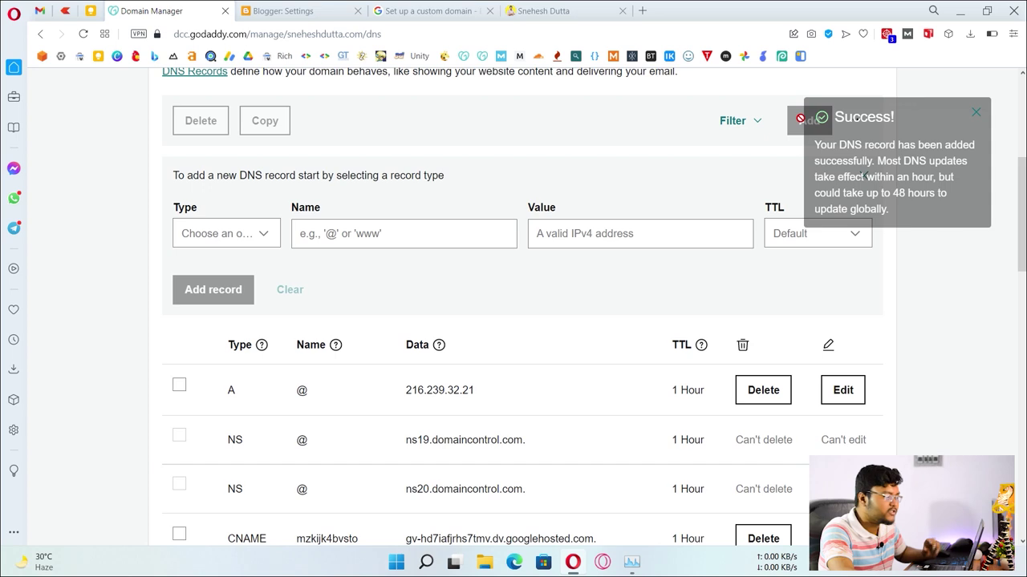
click(254, 233)
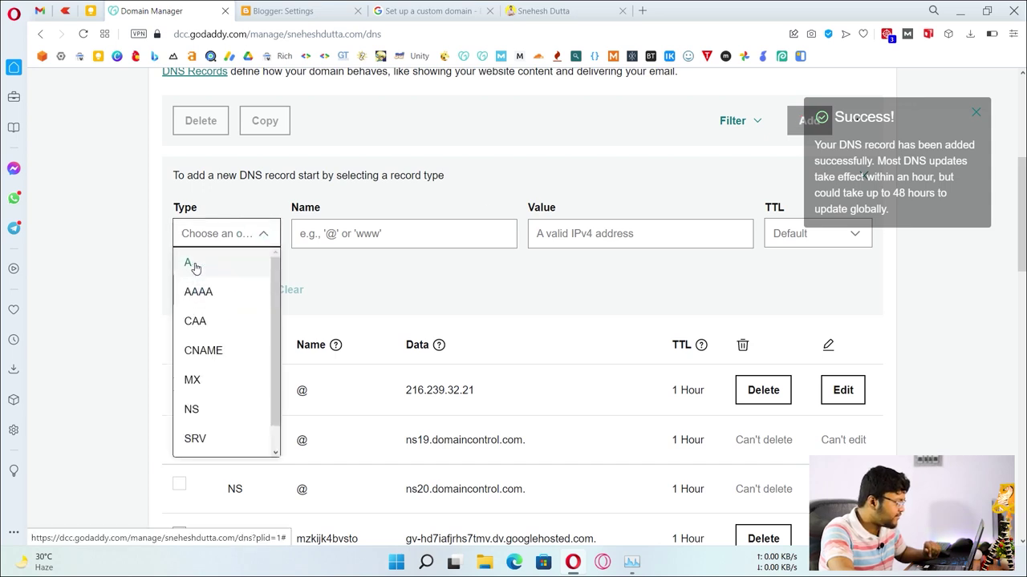
click(194, 262)
click(340, 238)
text(@)
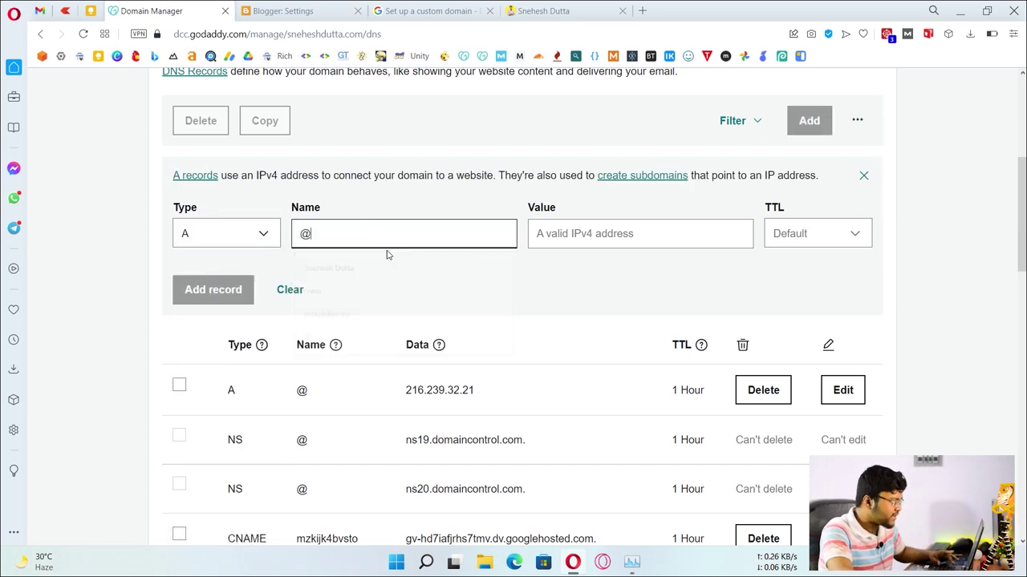
click(562, 236)
right_click(562, 236)
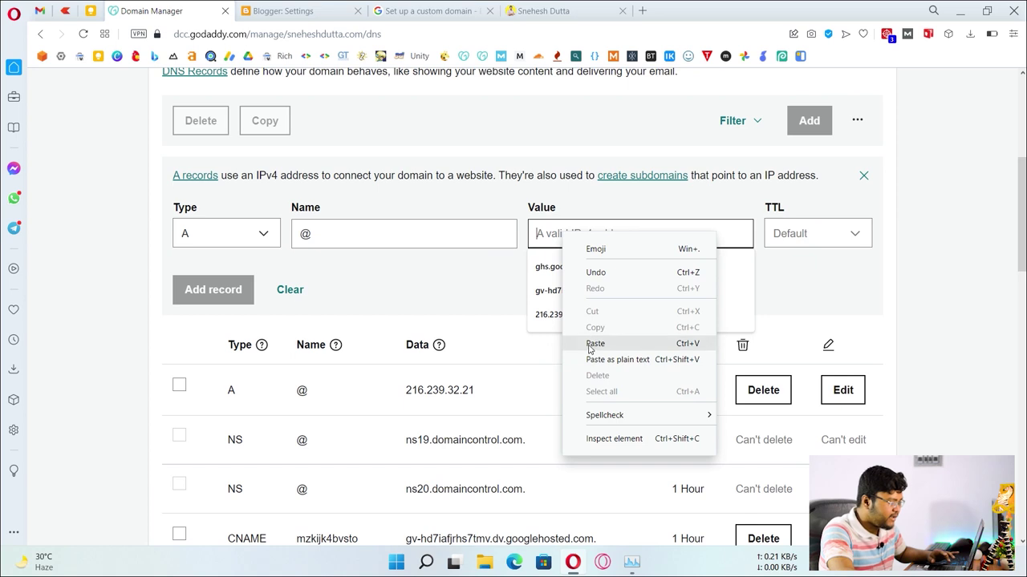
click(592, 341)
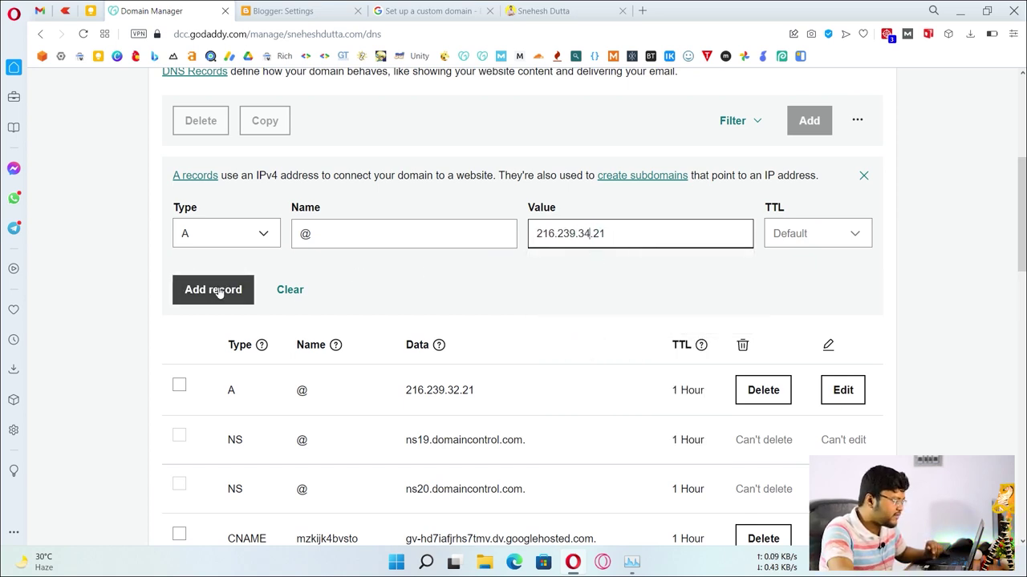
click(808, 235)
click(802, 293)
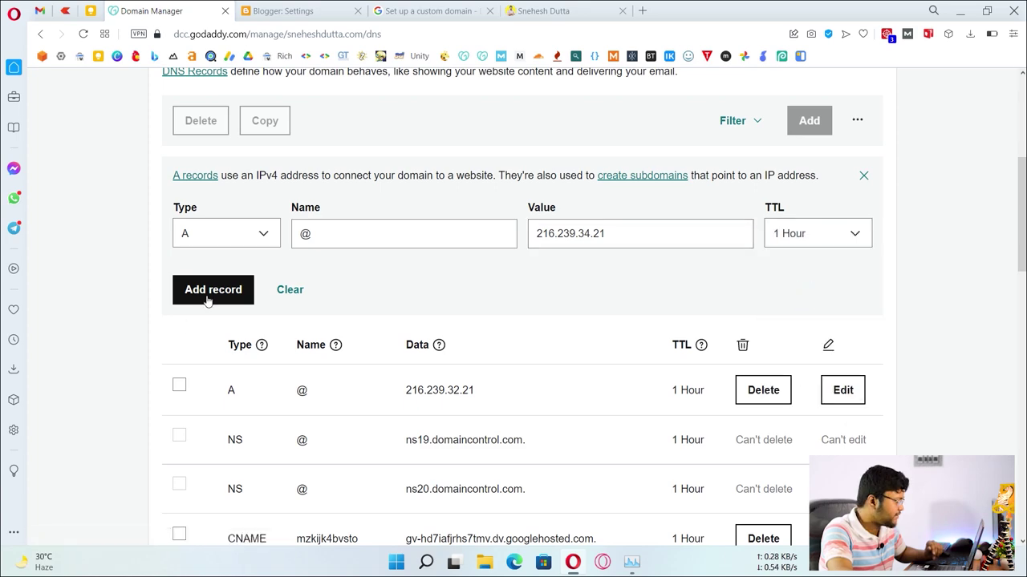
click(212, 290)
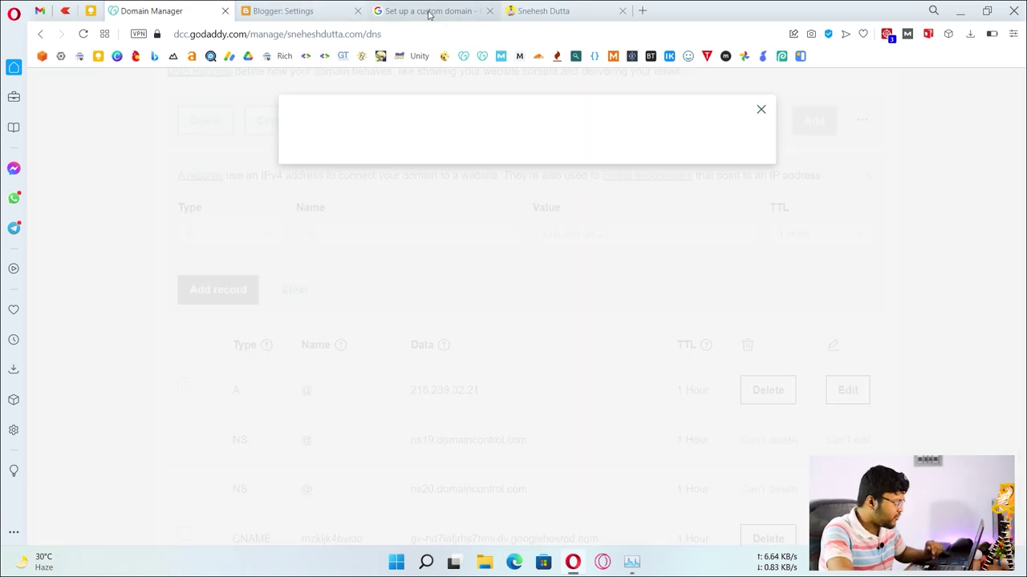
Check the Google IPs on the Blogger help page and add a third A record with name @, value 216.239.36.21 and a 1 Hour TTL.
click(429, 14)
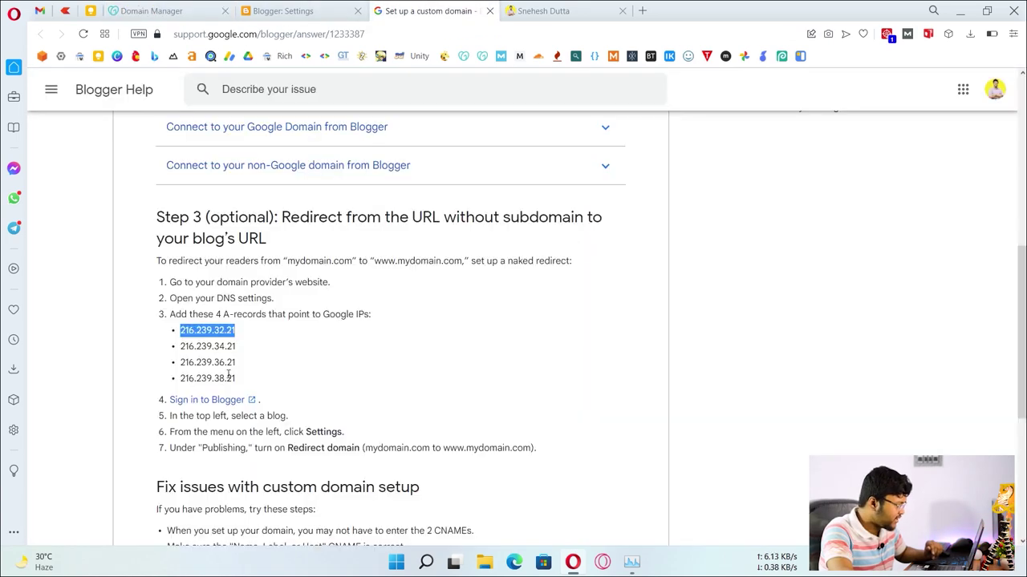
click(177, 11)
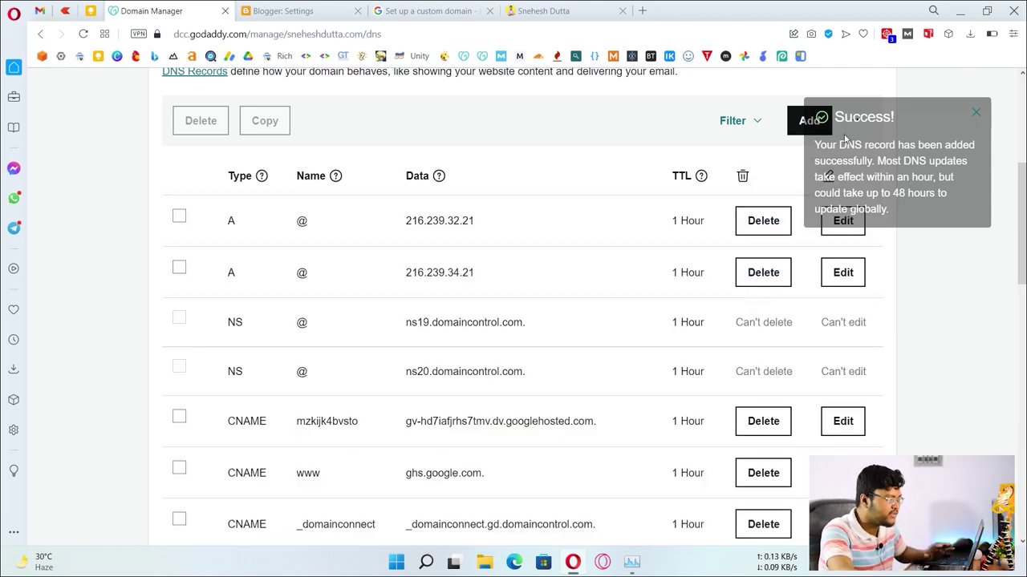
click(792, 128)
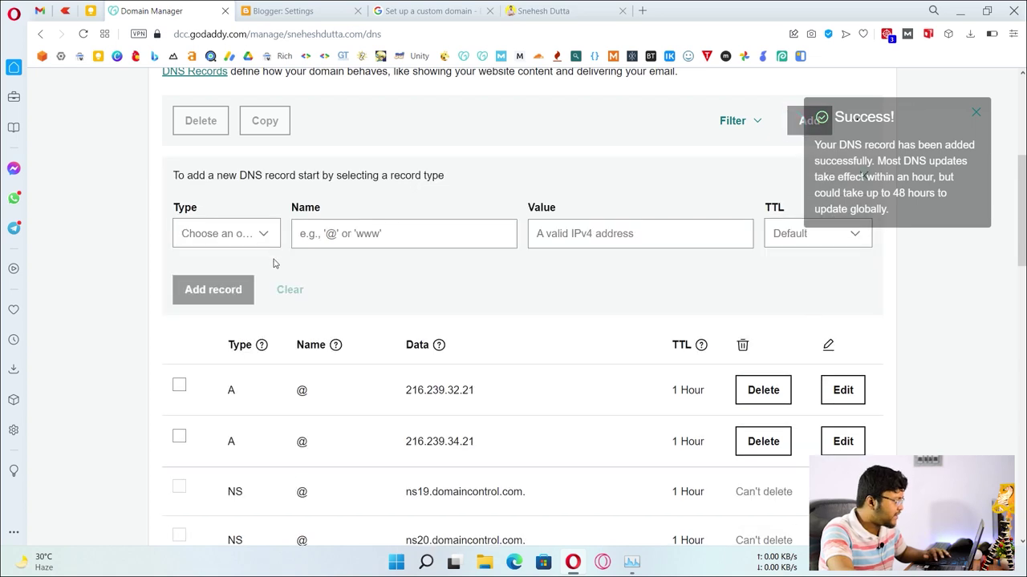
click(236, 238)
click(194, 261)
click(387, 233)
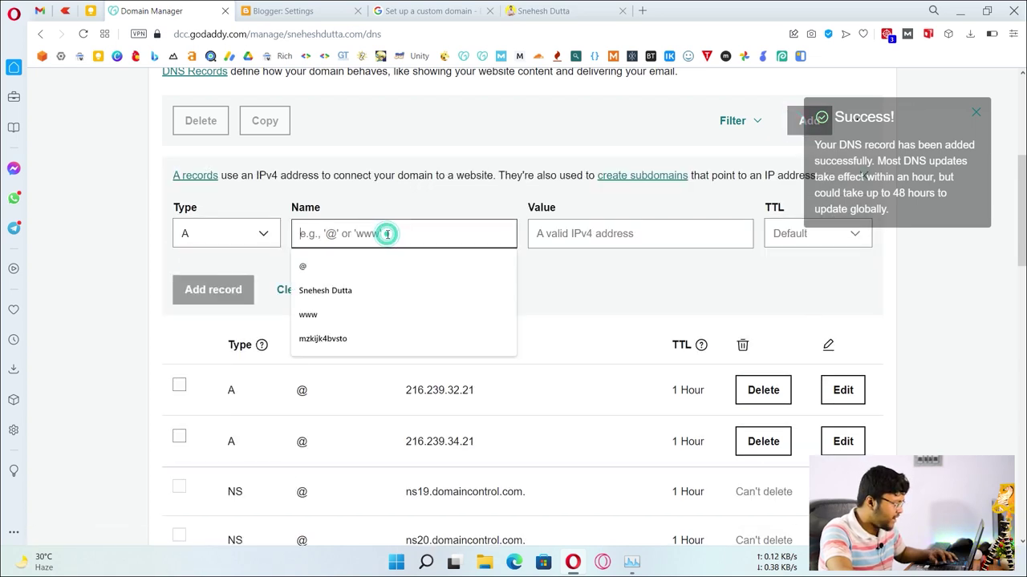
click(321, 266)
click(610, 233)
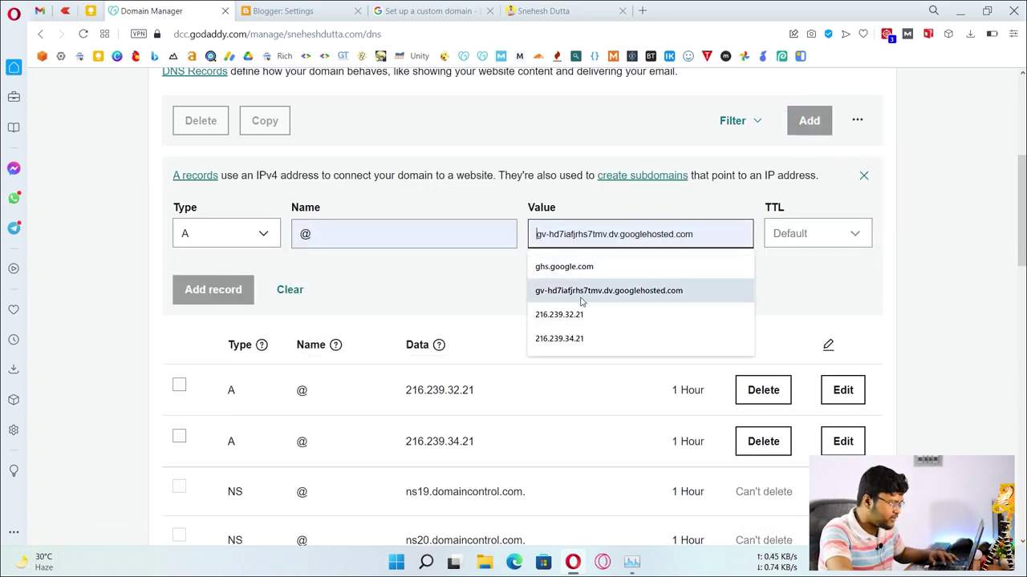
click(596, 338)
click(591, 233)
key(BackSpace)
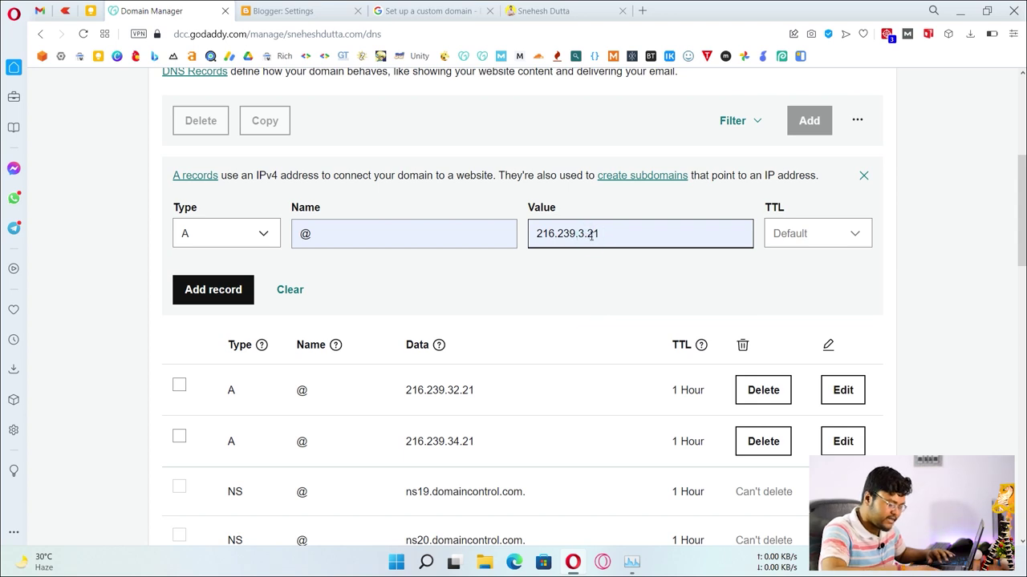
text(6)
click(794, 239)
click(807, 293)
click(212, 292)
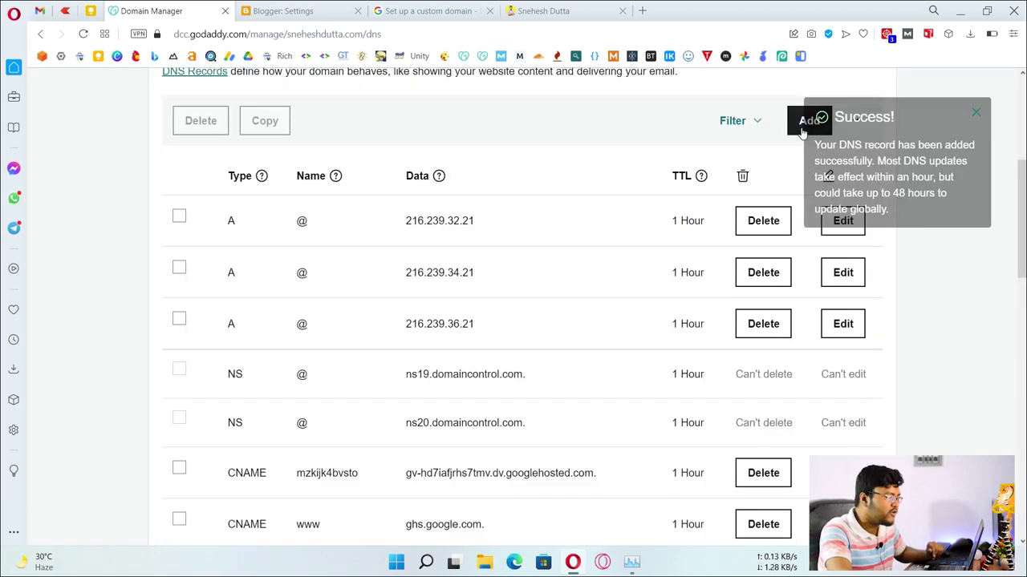
Add a fourth A record with name @, value 216.239.38.21 and a 1 Hour TTL, and dismiss the notification.
click(802, 128)
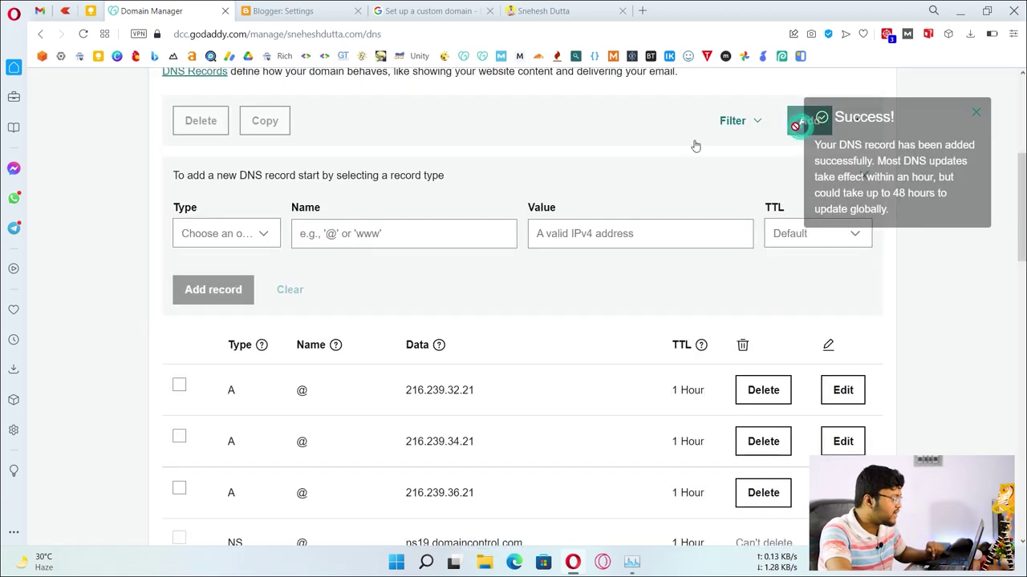
click(235, 235)
click(198, 267)
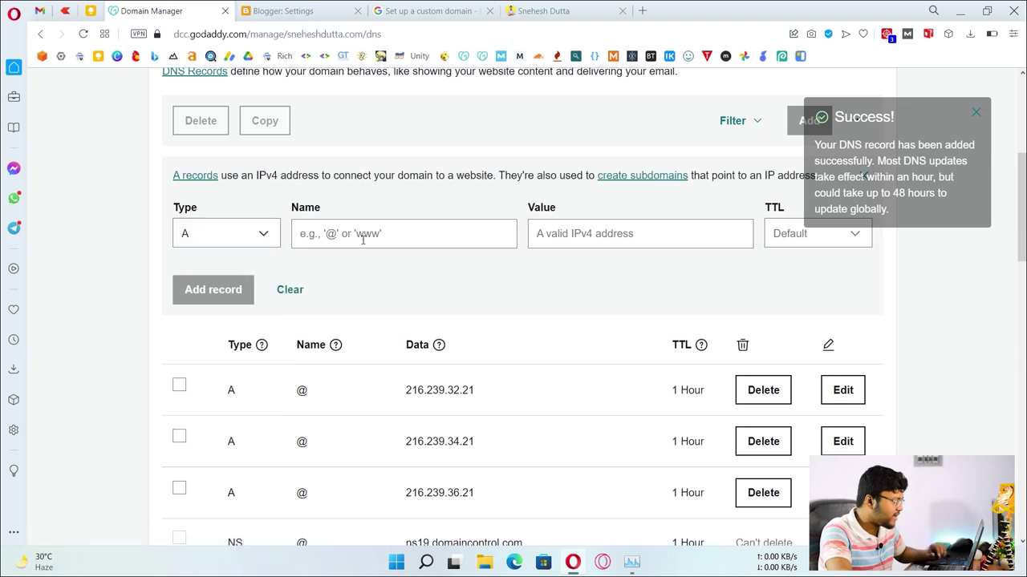
click(362, 233)
click(337, 266)
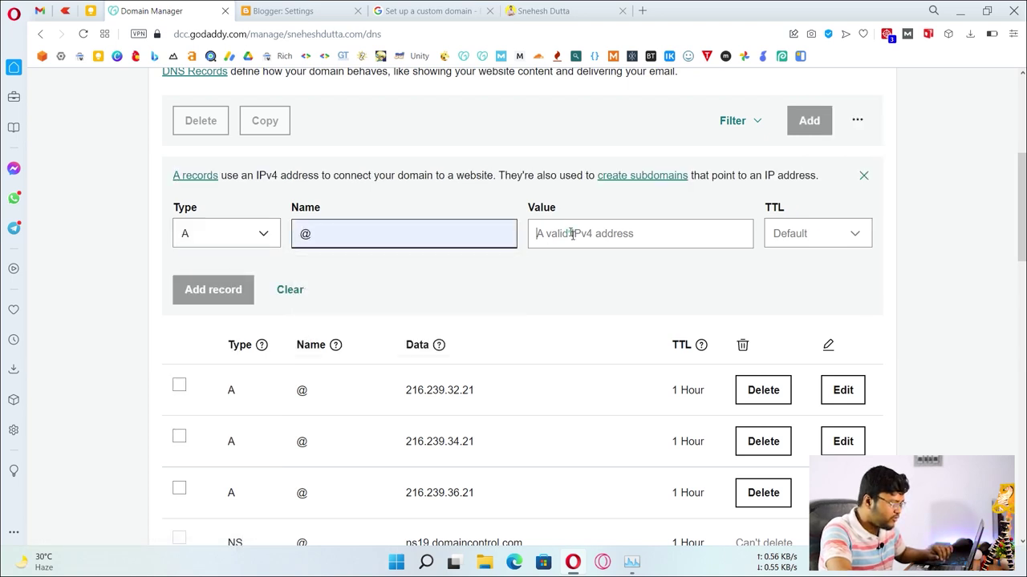
click(561, 232)
click(603, 362)
click(591, 233)
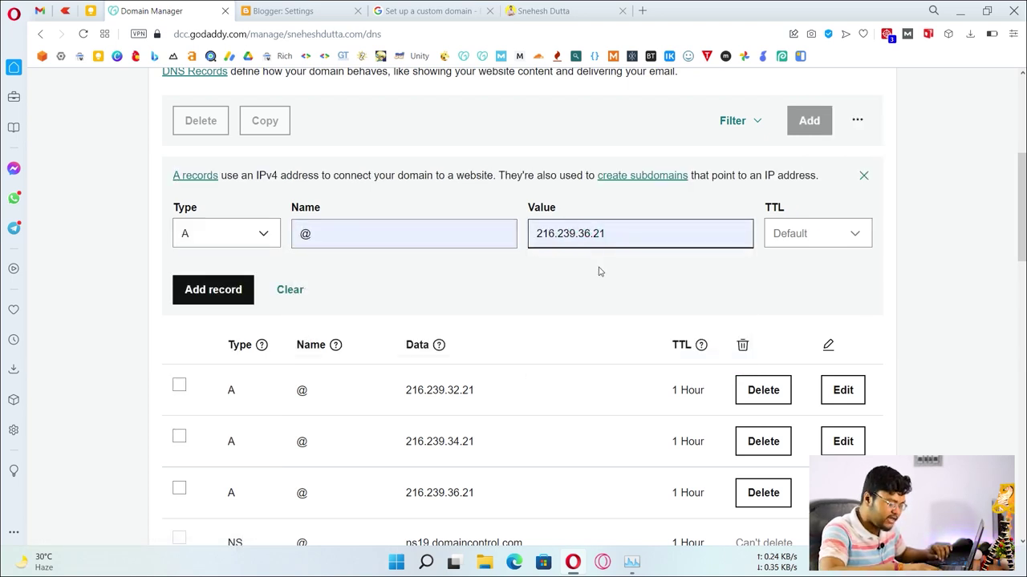
key(BackSpace)
click(855, 232)
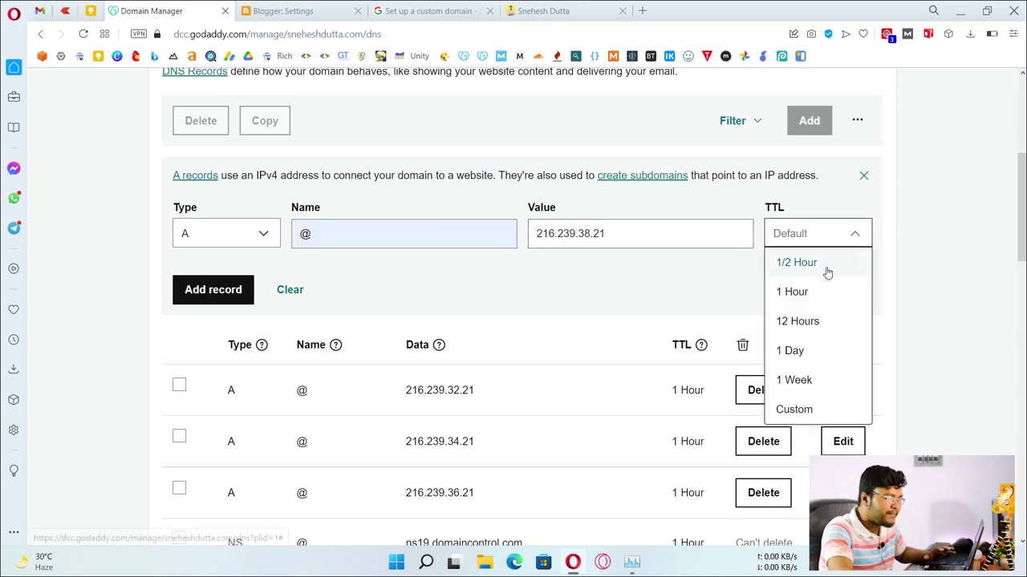
click(821, 293)
click(234, 291)
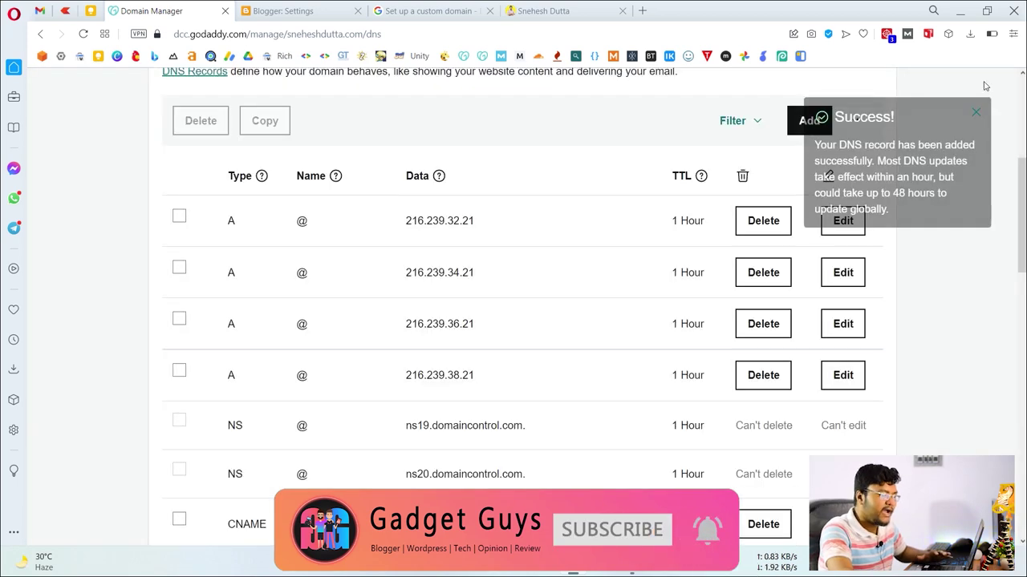
click(978, 112)
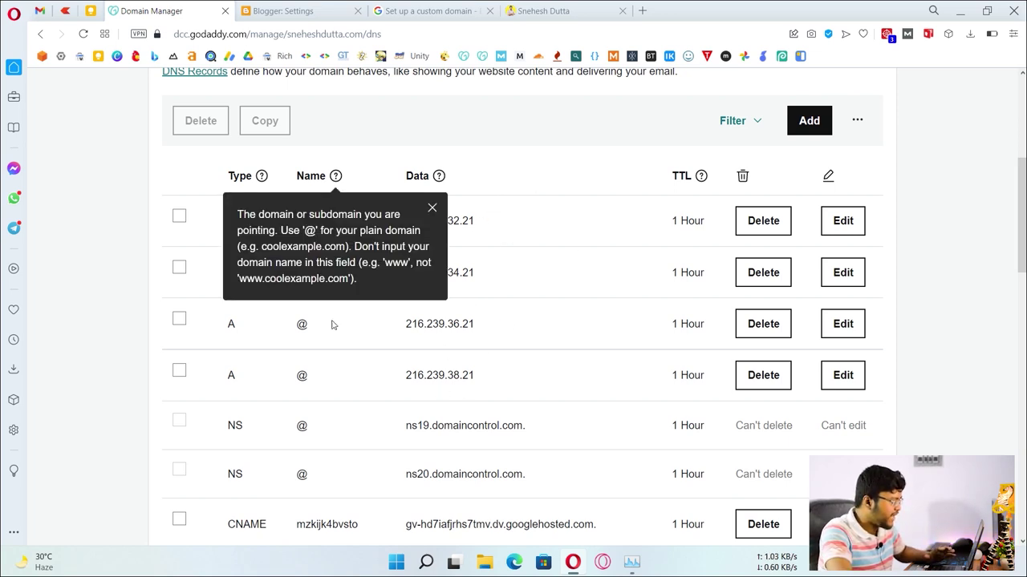
Review the DNS records and help page, switch to Blogger's settings and try to save the www custom domain, closing the dialog without saving.
scroll(398, 355, down, 3)
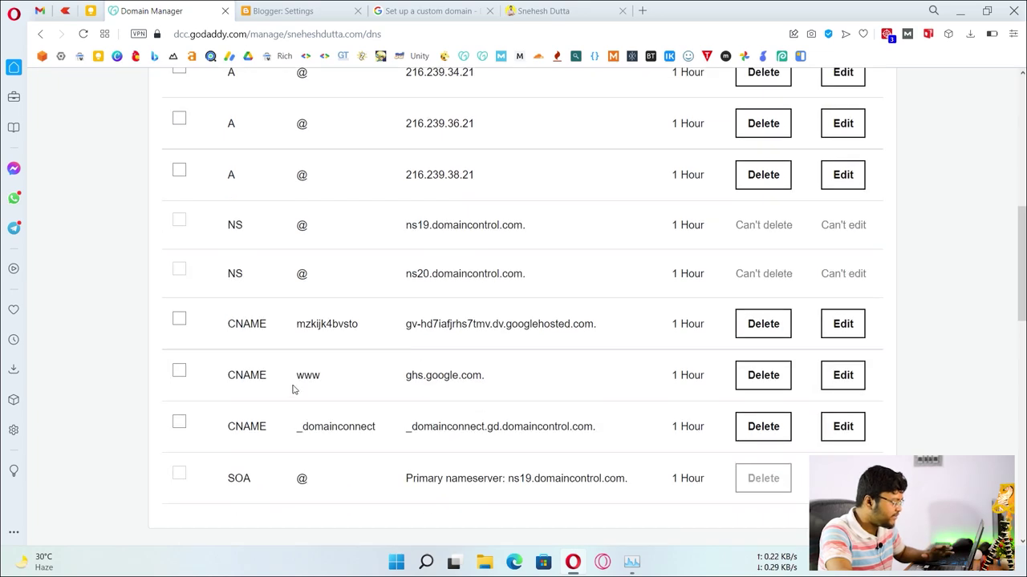
click(434, 9)
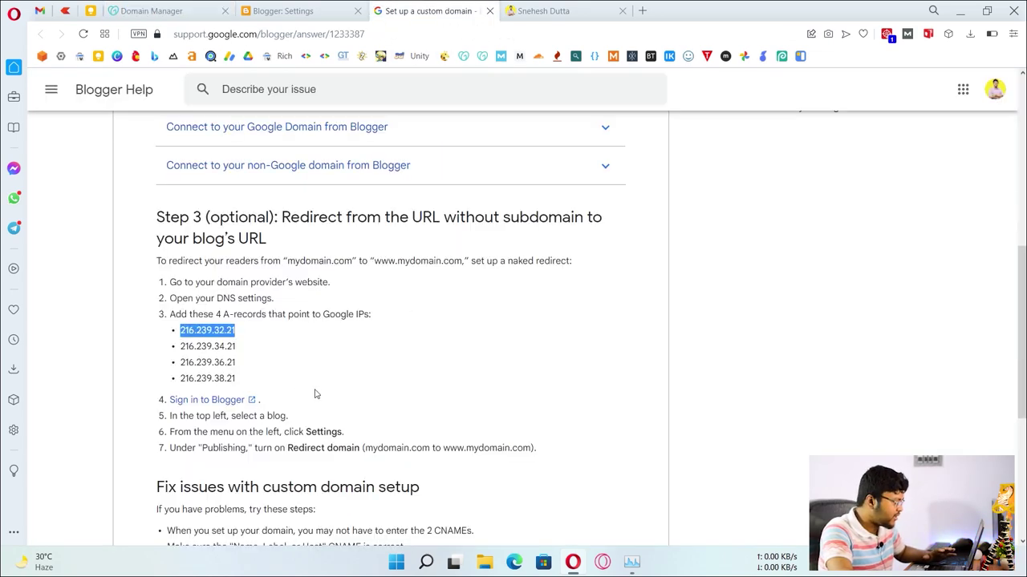
click(255, 14)
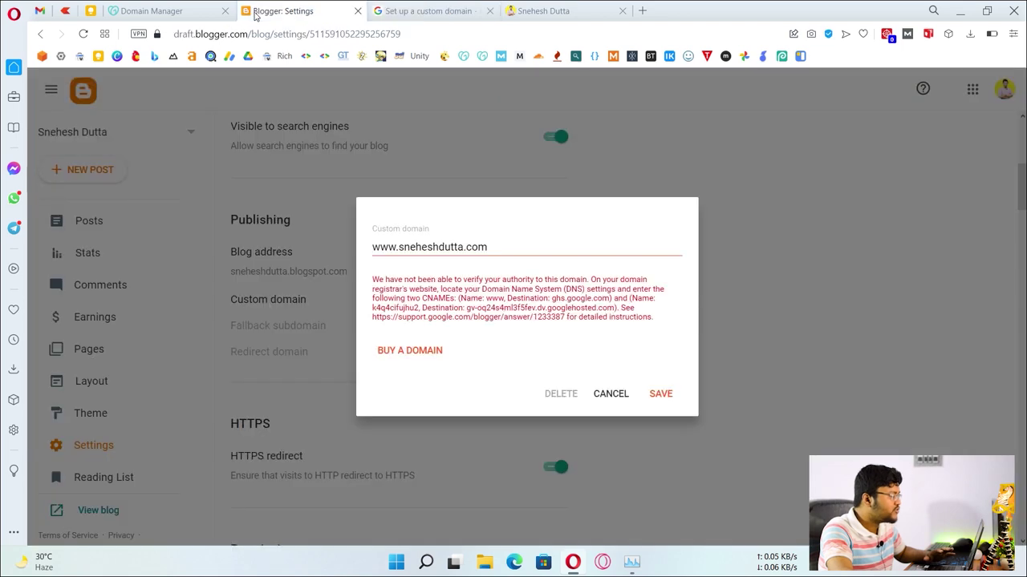
click(662, 394)
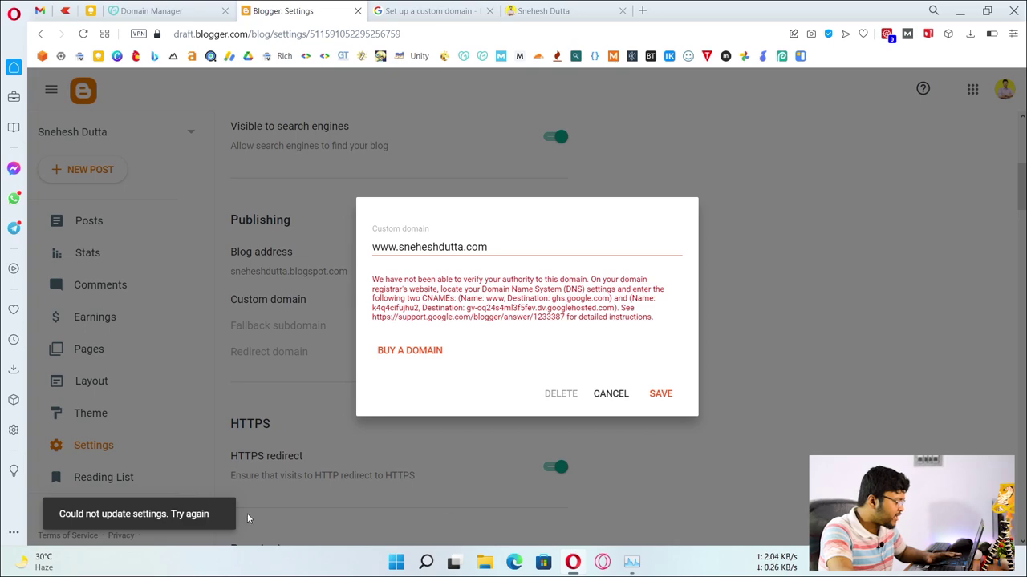
click(607, 394)
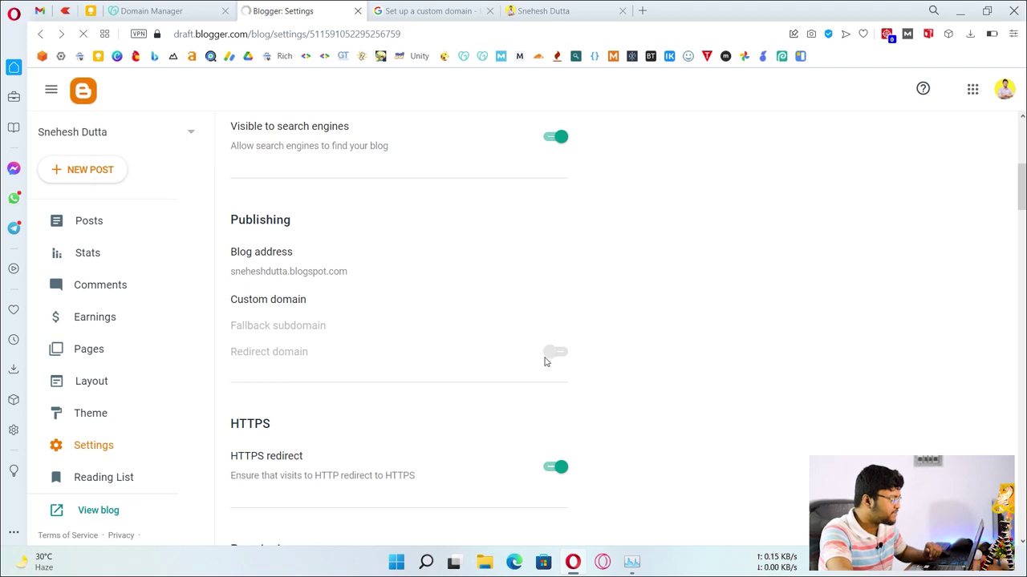
Find the Custom domain setting in Blogger's Publishing section and switch back to GoDaddy to review the A and CNAME records.
scroll(272, 393, down, 3)
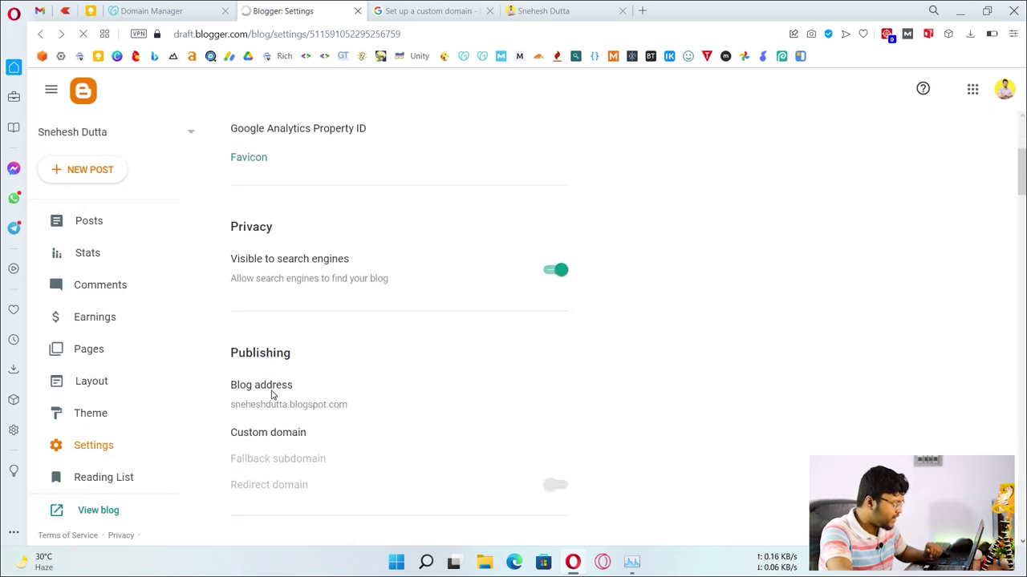
click(296, 433)
click(165, 10)
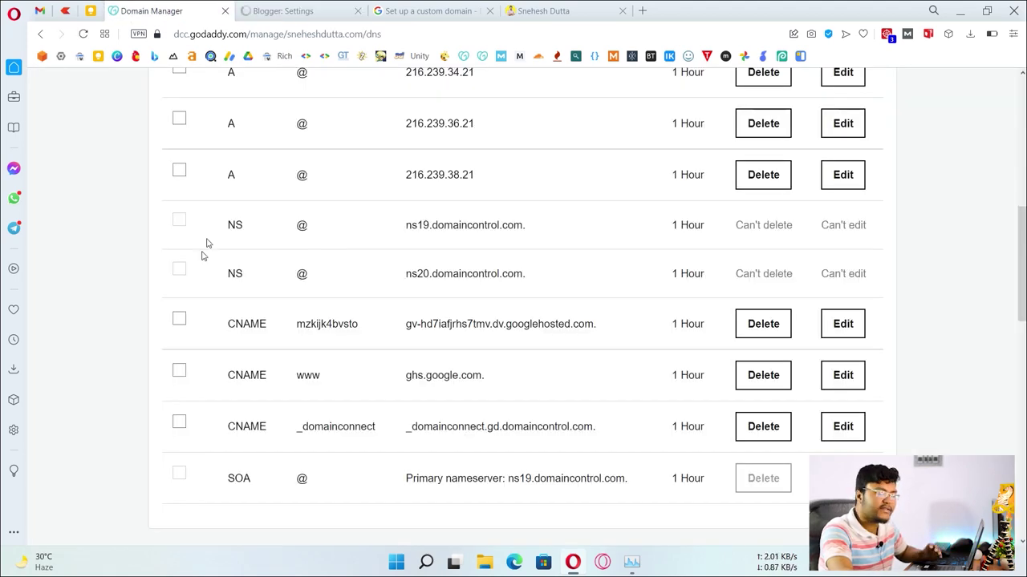
scroll(479, 329, up, 1)
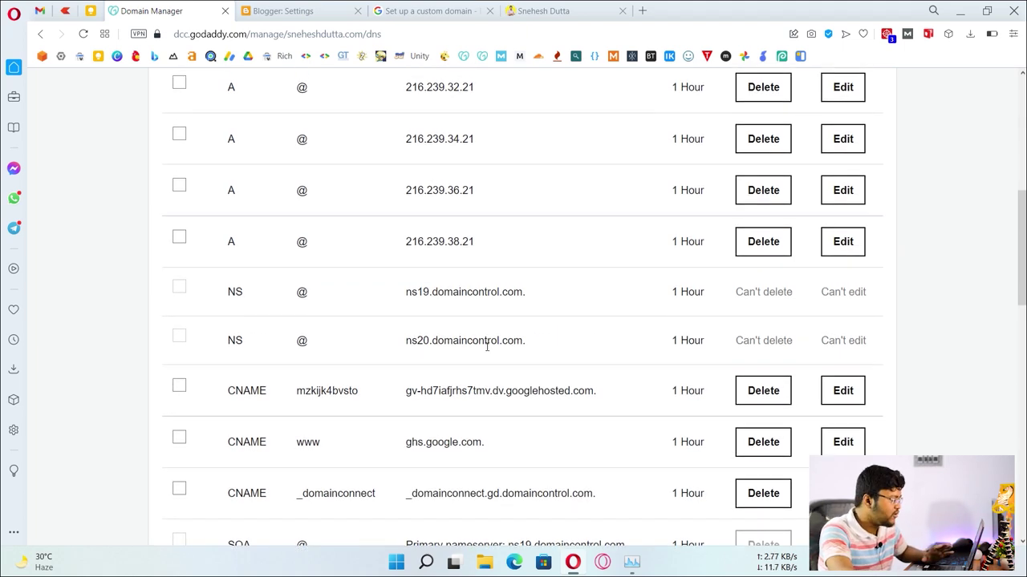
Reload the GoDaddy DNS page and review the A, NS and CNAME records and the nameservers.
click(83, 33)
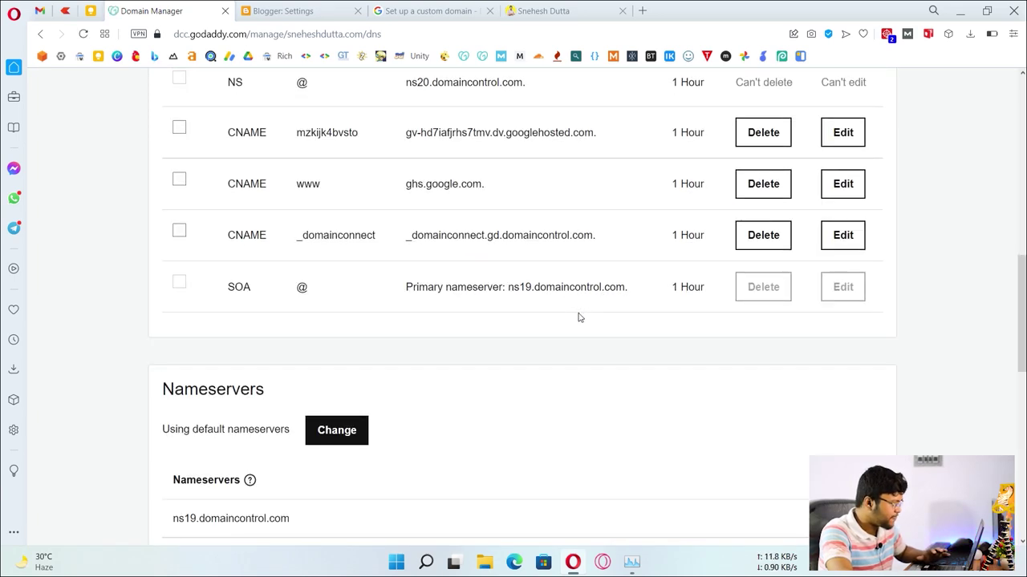
scroll(580, 318, down, 3)
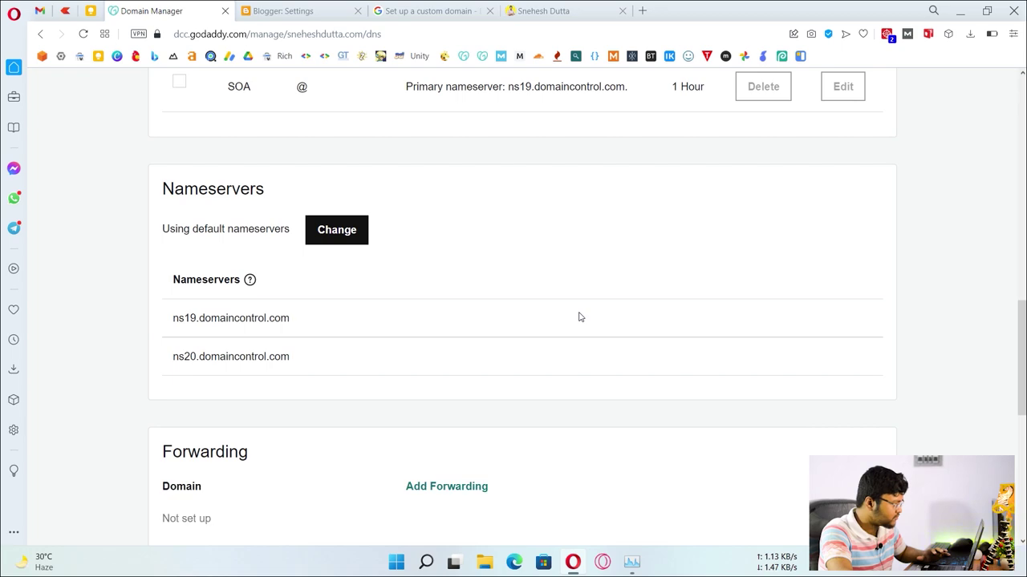
scroll(580, 318, up, 3)
scroll(580, 317, up, 3)
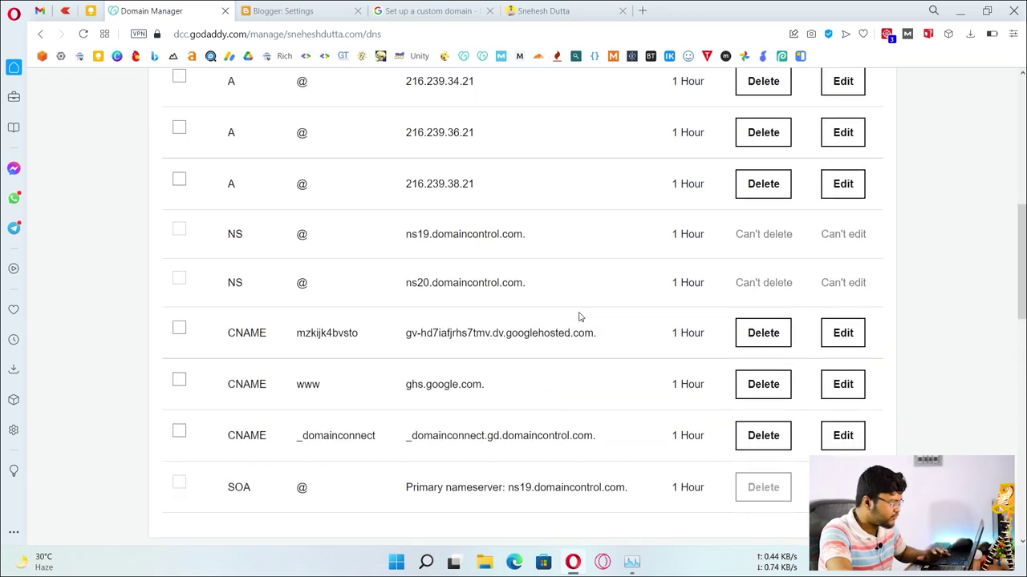
scroll(580, 317, up, 5)
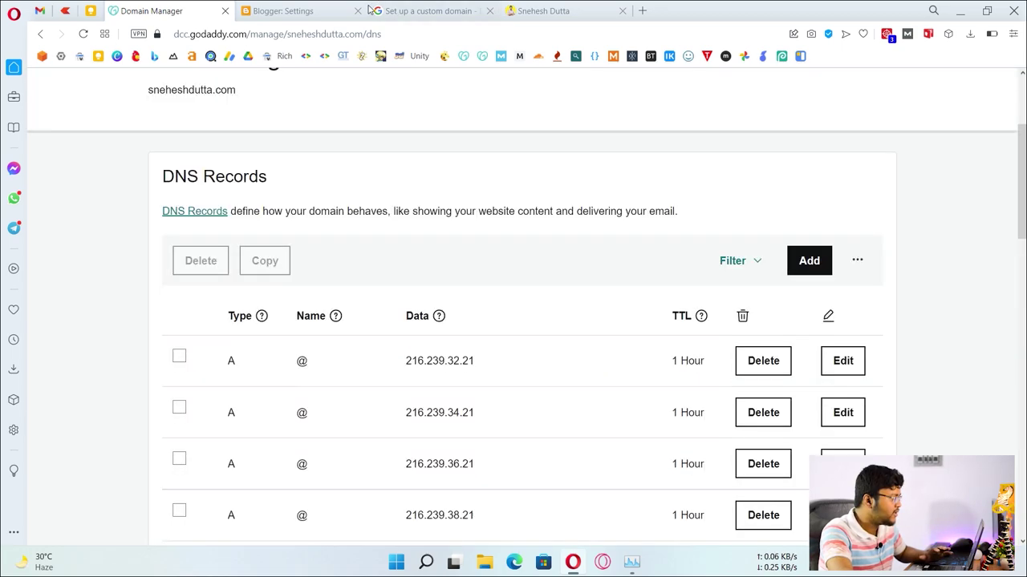
Switch to Blogger's settings and try to save the bare .com domain, without www, as the custom domain.
key(ctrl+Tab)
click(465, 268)
text(sneheshdutta.com)
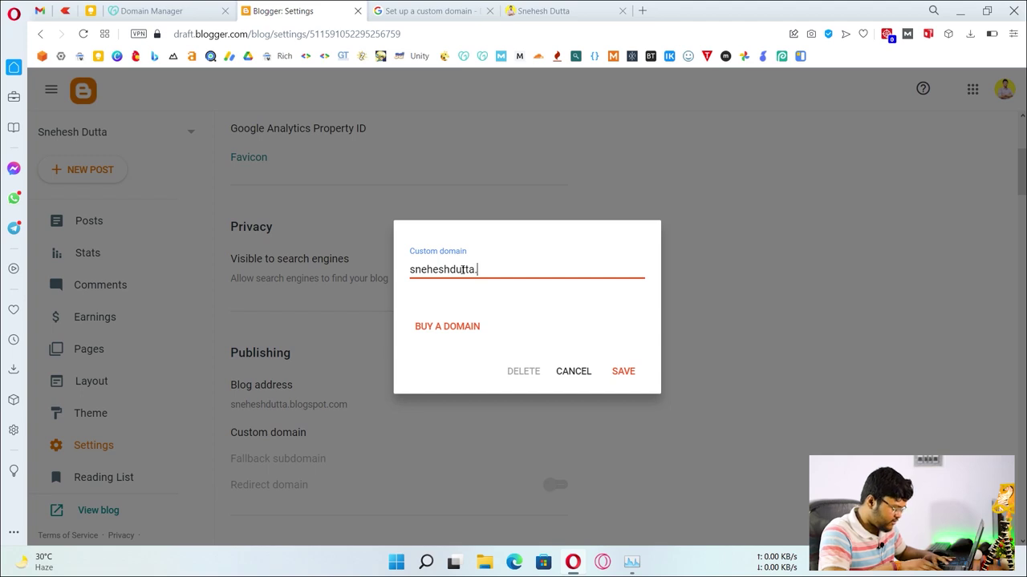
click(631, 371)
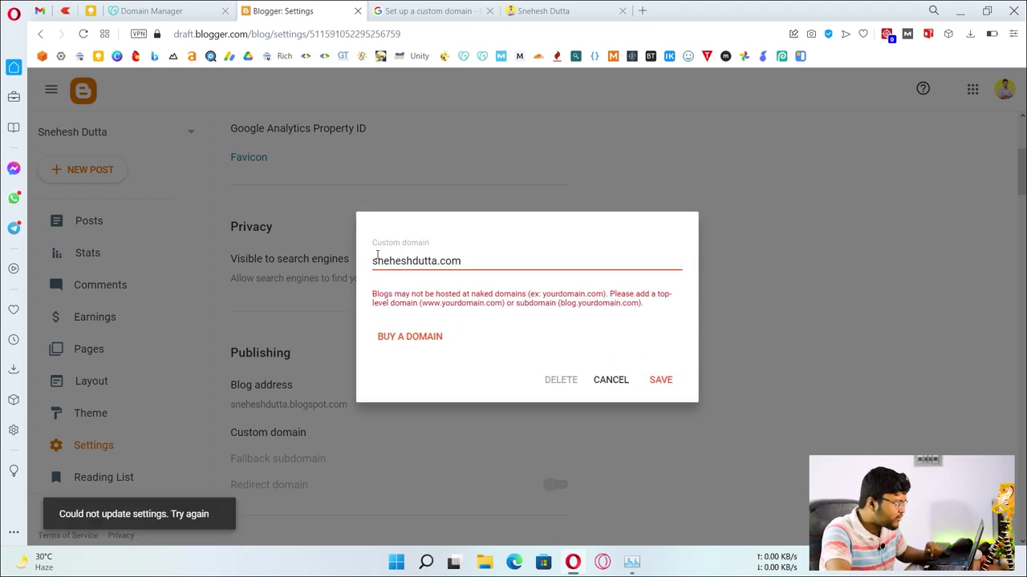
click(374, 260)
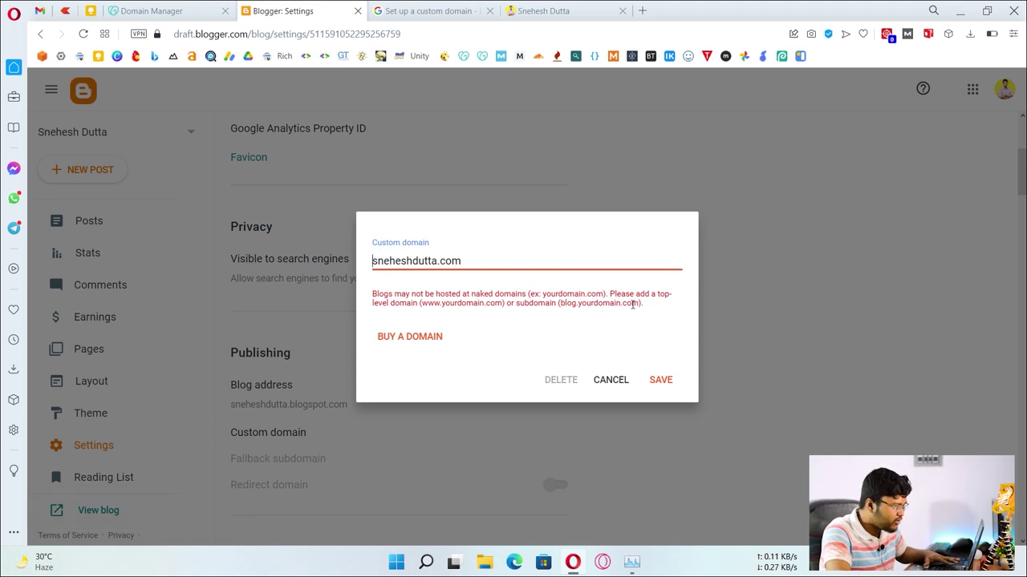
text(www)
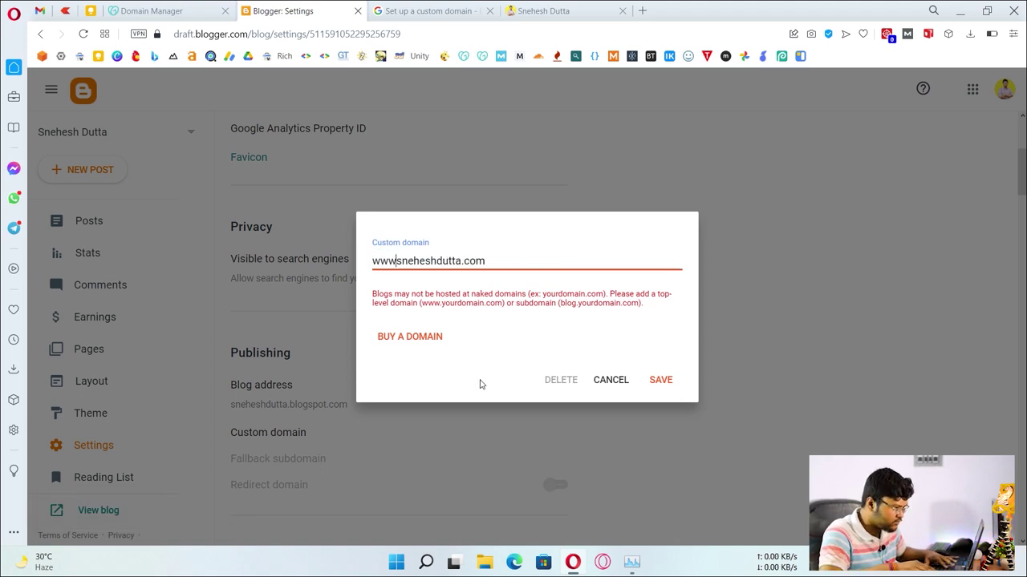
text(.)
click(662, 385)
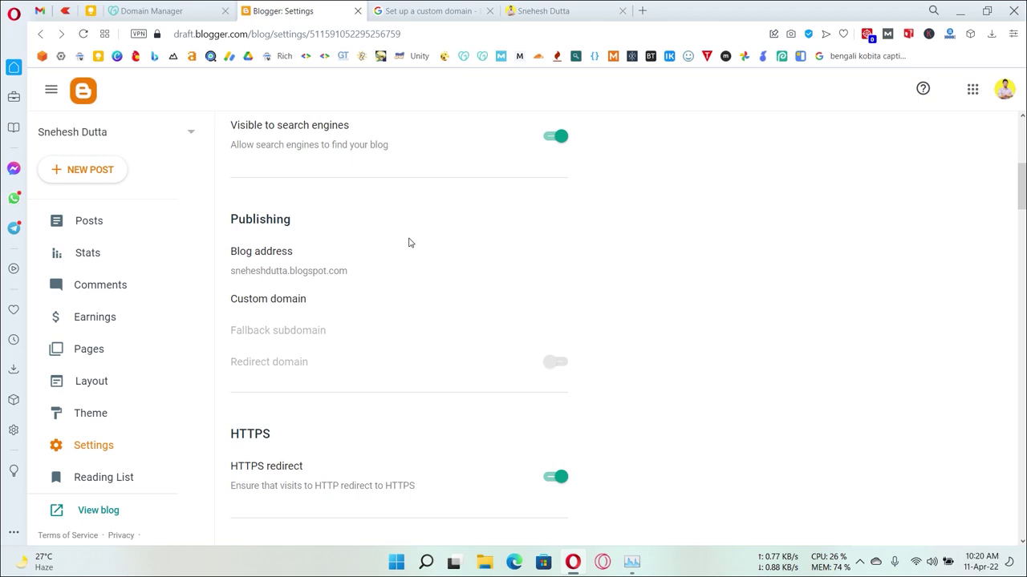
click(268, 303)
click(446, 268)
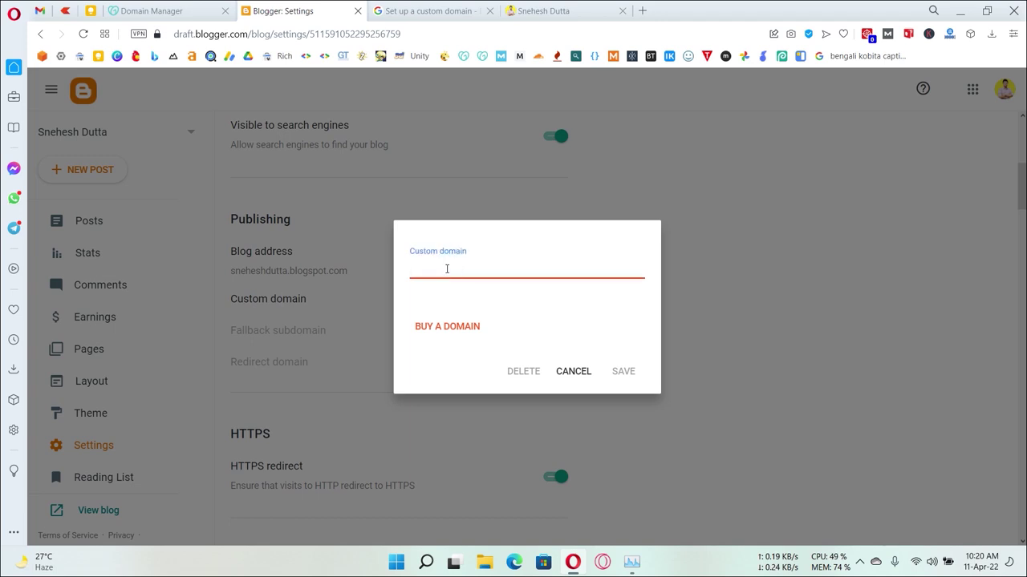
text(www.sneheshdutta)
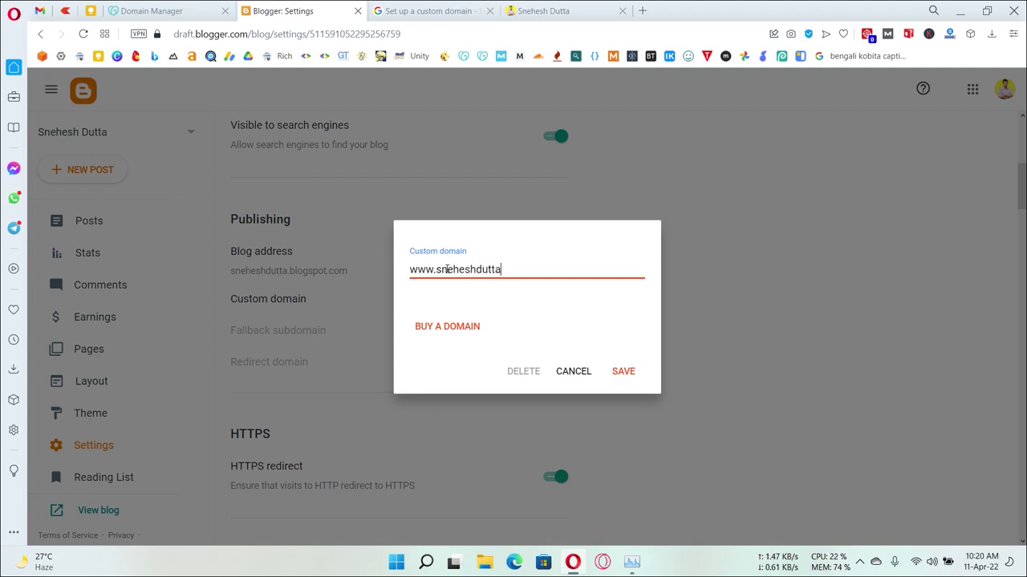
text(.com)
click(623, 372)
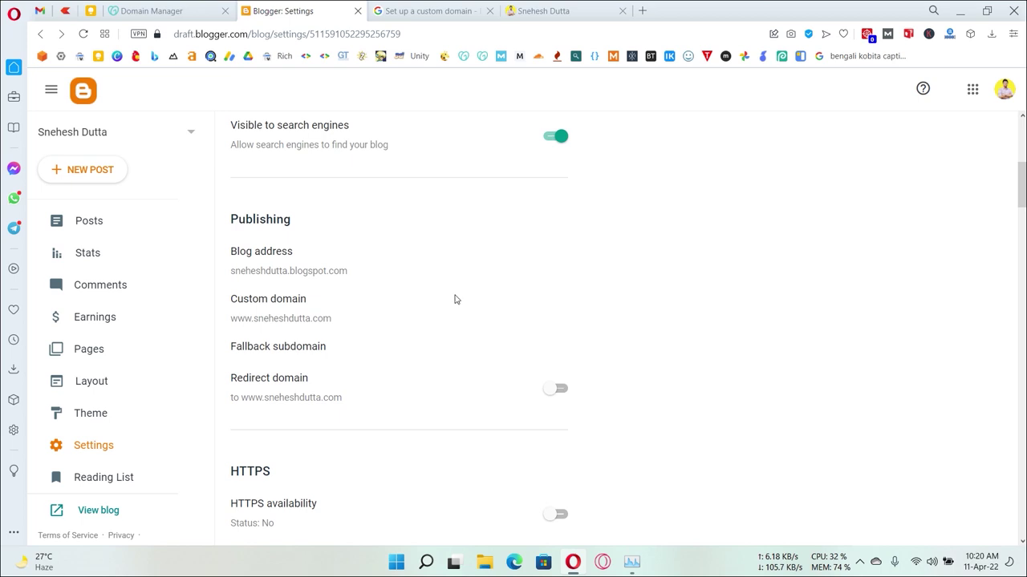
Turn on Redirect domain in the Publishing section and HTTPS availability in the HTTPS section.
scroll(623, 296, down, 2)
scroll(628, 297, up, 1)
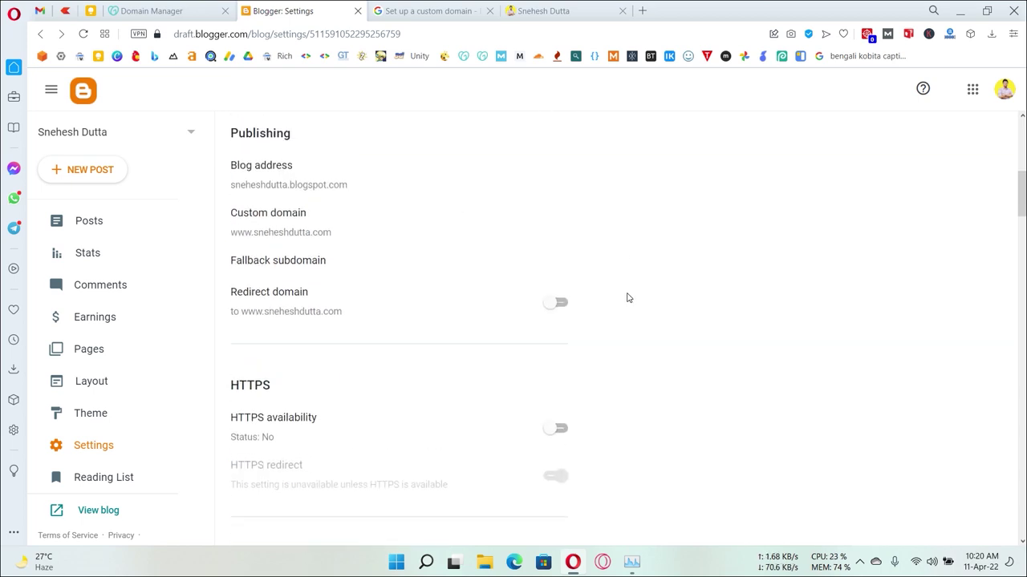
scroll(628, 298, up, 1)
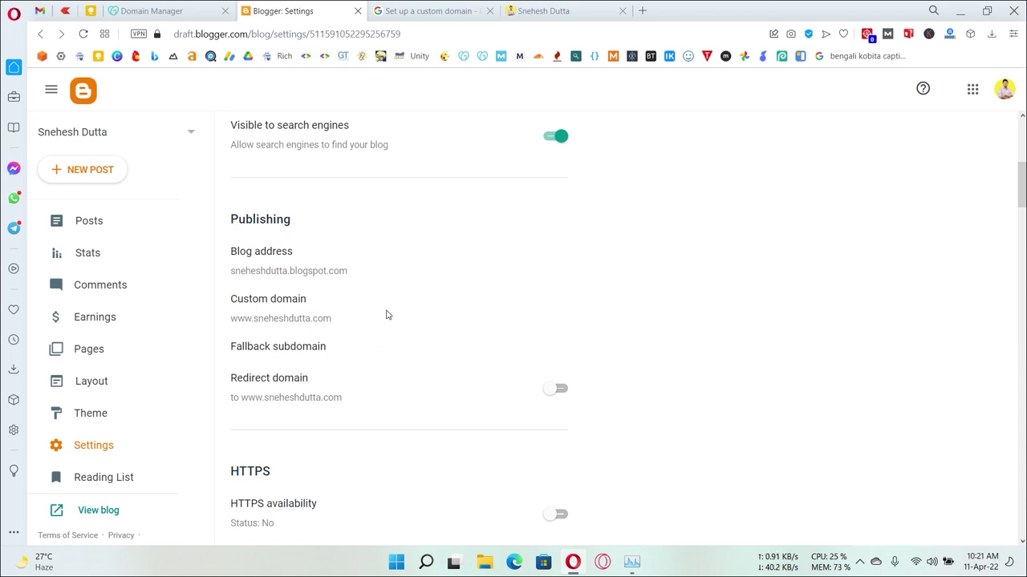
scroll(388, 311, down, 1)
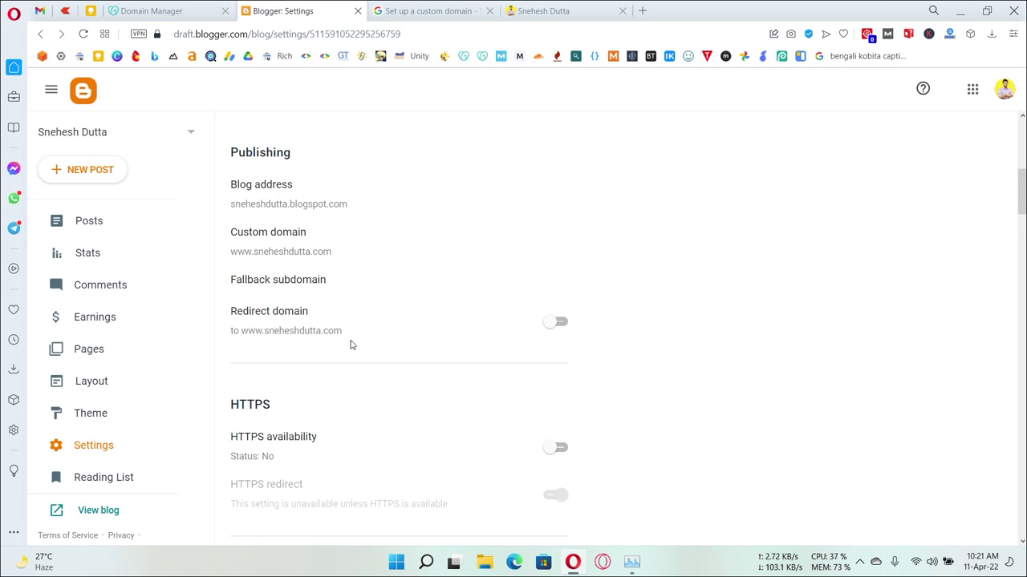
click(555, 323)
scroll(406, 360, down, 2)
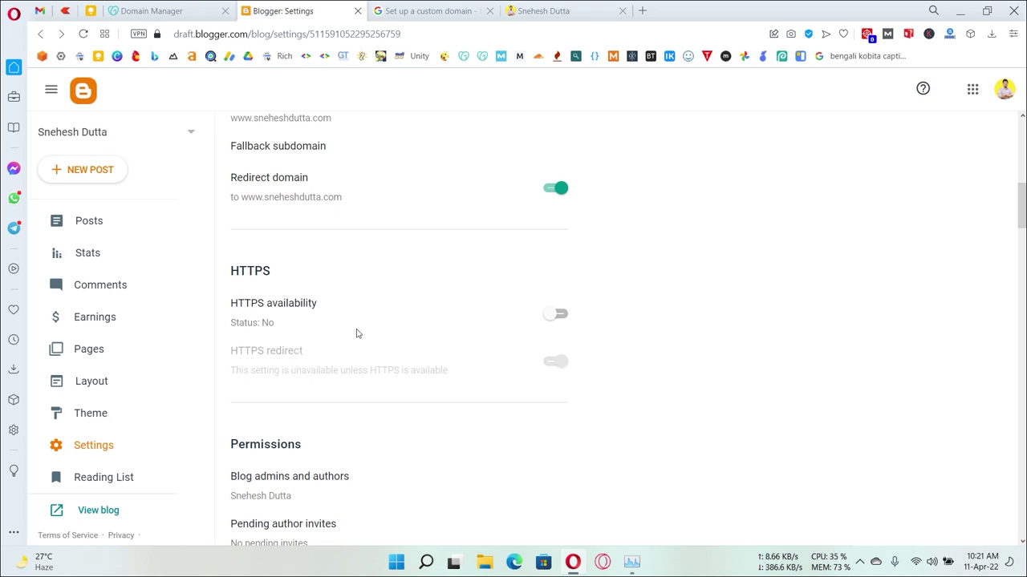
click(557, 317)
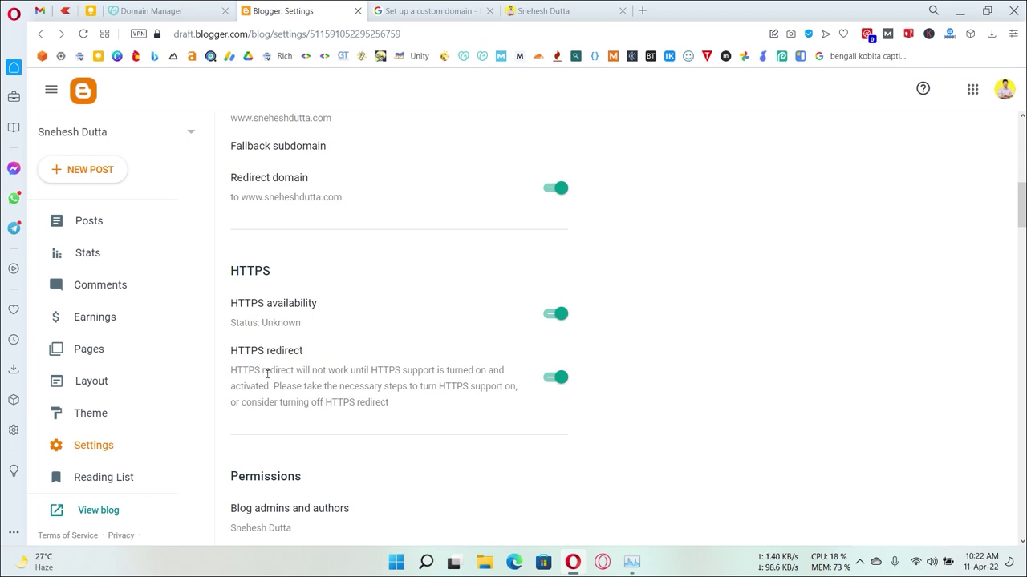
Examine the HTTPS redirect setting and its description alongside the Publishing and HTTPS options.
scroll(380, 402, down, 2)
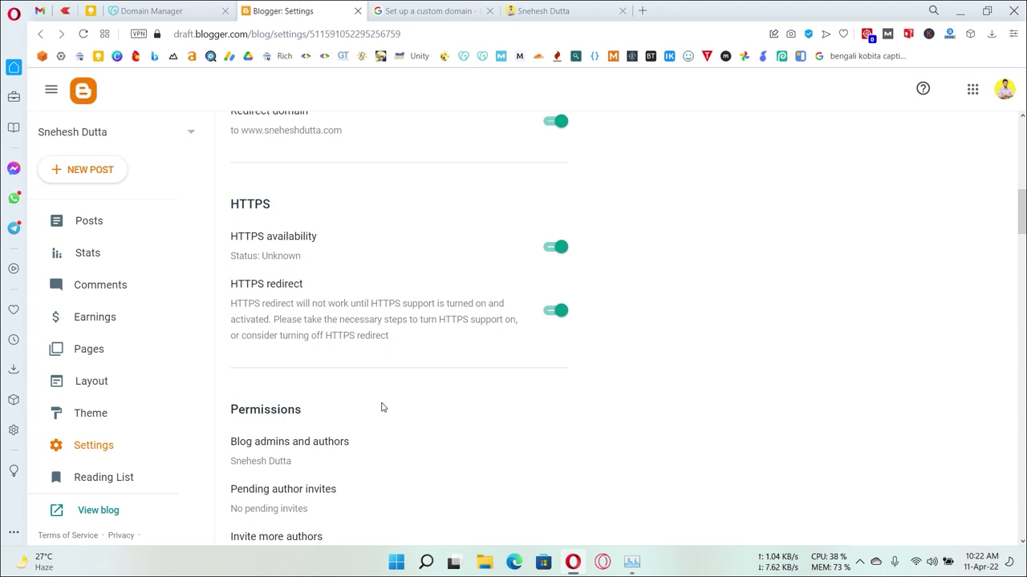
drag(259, 283, 232, 286)
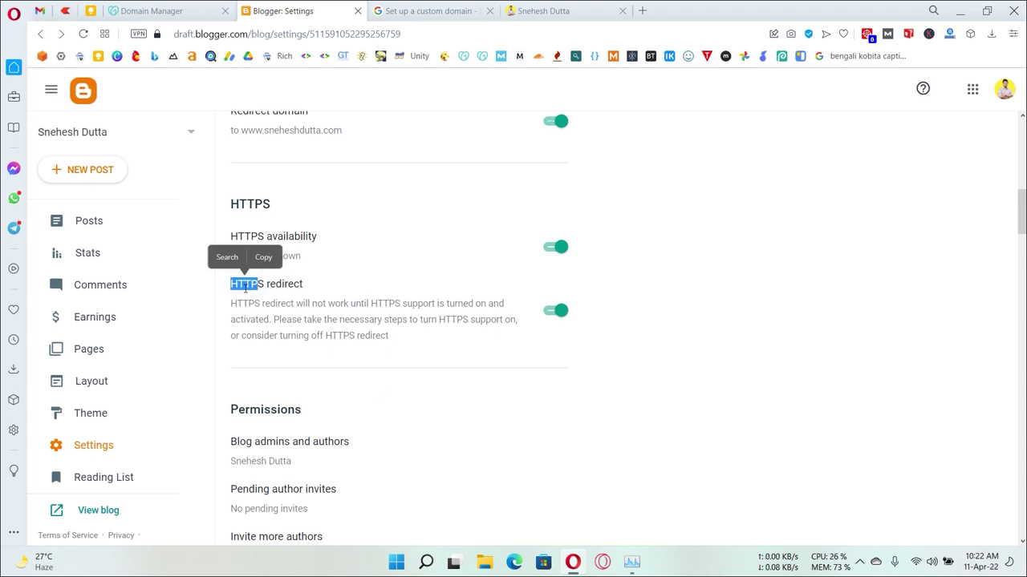
drag(264, 284, 231, 284)
click(249, 288)
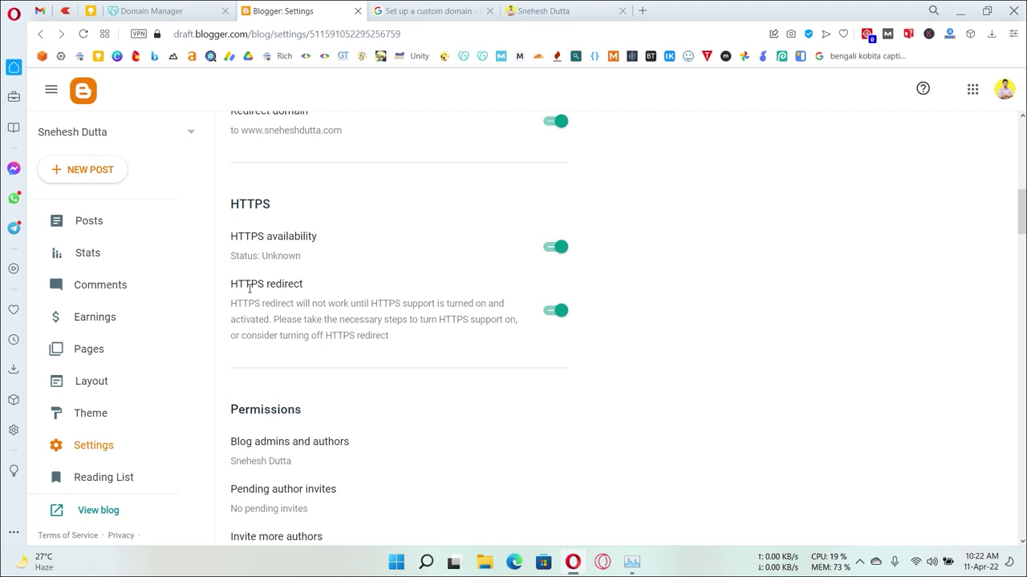
drag(257, 286, 246, 290)
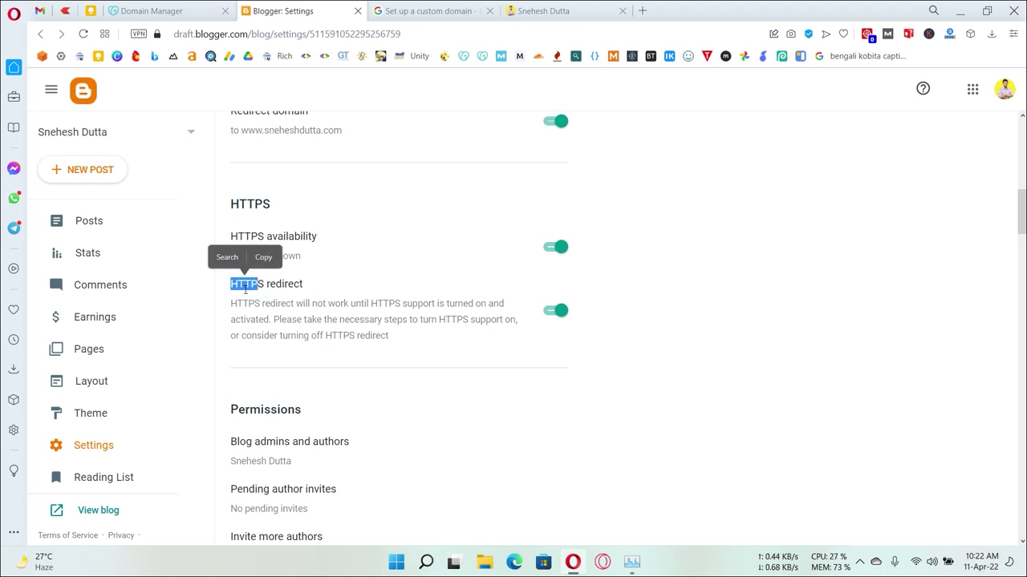
click(260, 297)
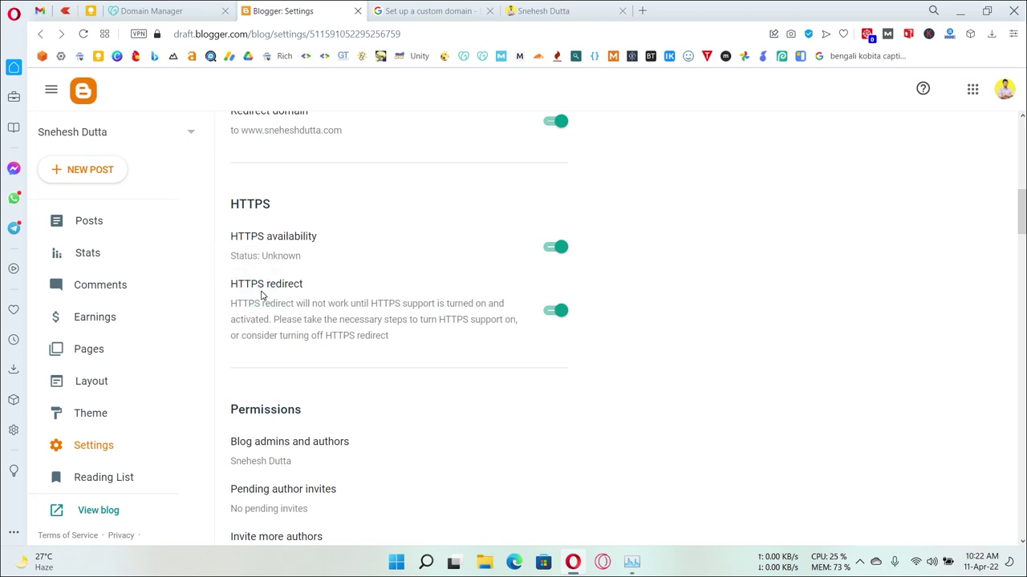
mouse_move(245, 285)
mouse_down()
mouse_move(263, 286)
mouse_move(231, 287)
mouse_up()
click(245, 296)
scroll(396, 377, up, 2)
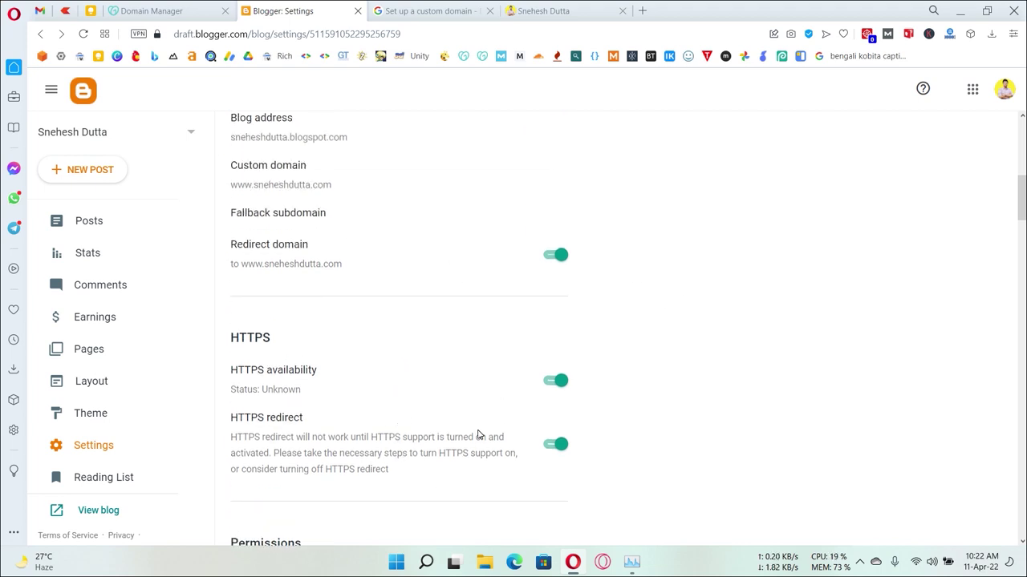
View the blogspot page and the Blogger help article on custom domains, and close the help article.
click(541, 10)
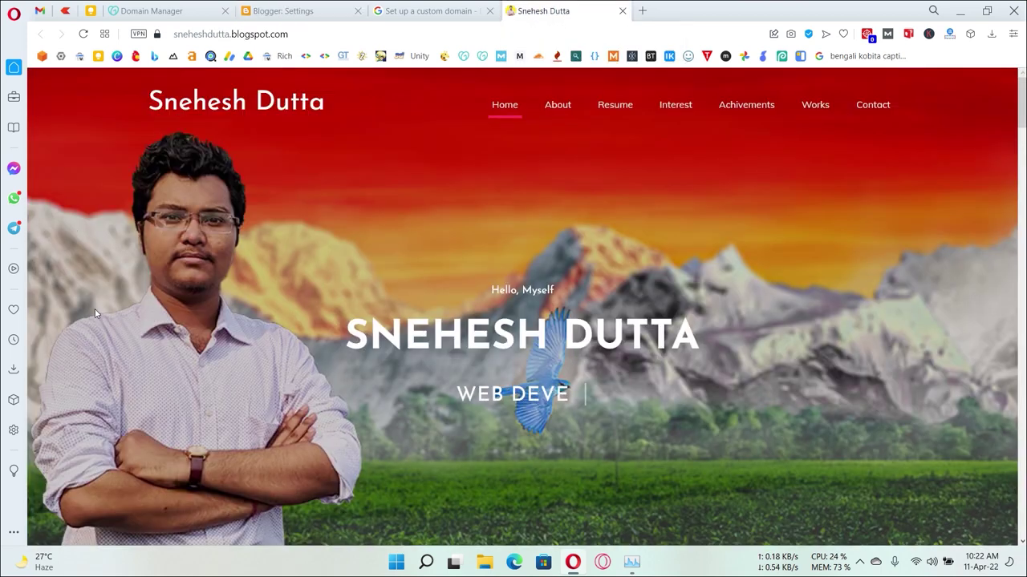
click(428, 11)
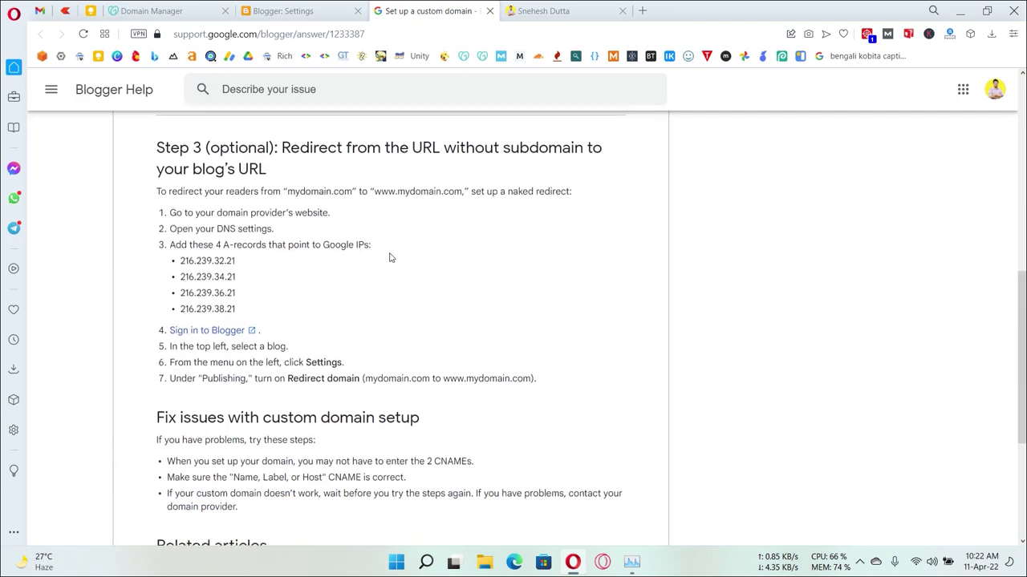
scroll(390, 256, up, 3)
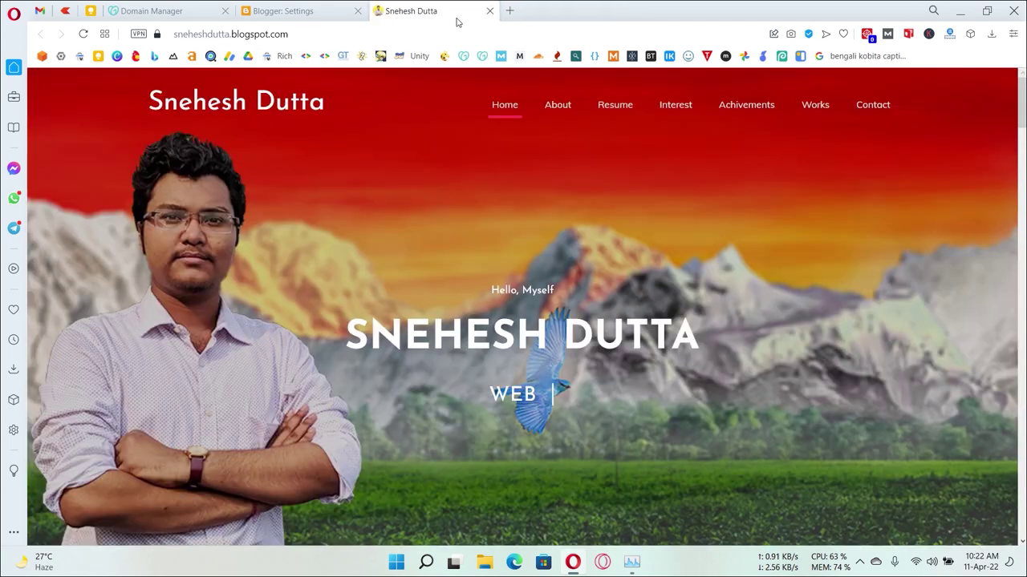
click(490, 11)
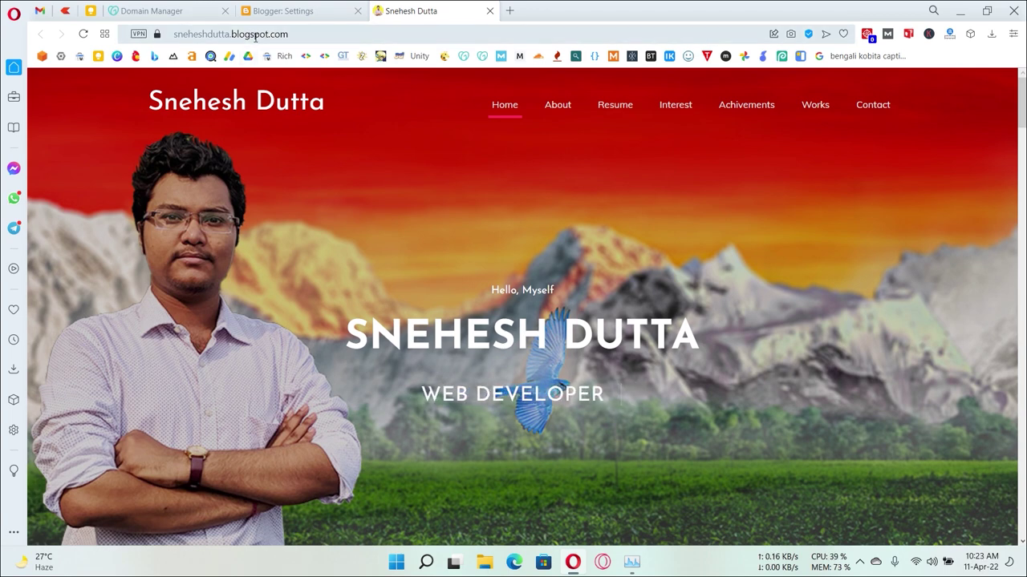
Reload the blog to test the redirect to the www domain, review Blogger's settings and reload the www address.
click(84, 34)
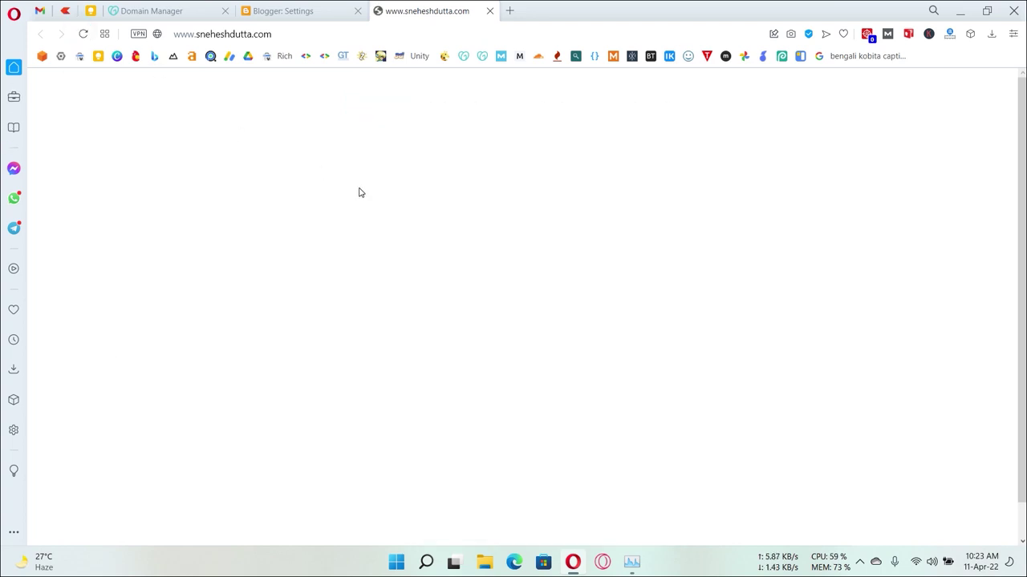
click(305, 12)
scroll(401, 345, down, 1)
scroll(401, 352, up, 4)
scroll(403, 366, up, 2)
click(426, 10)
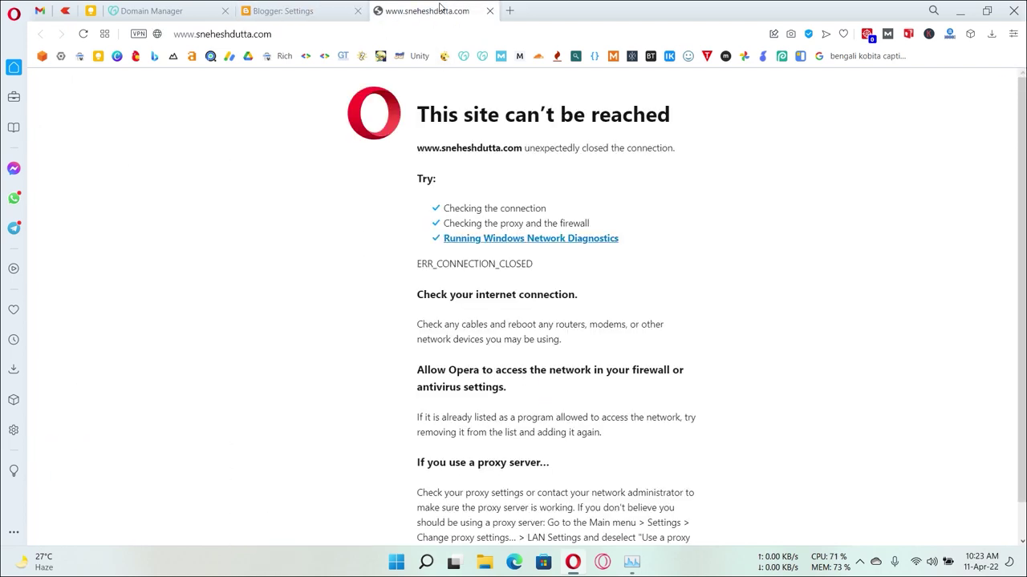
click(83, 33)
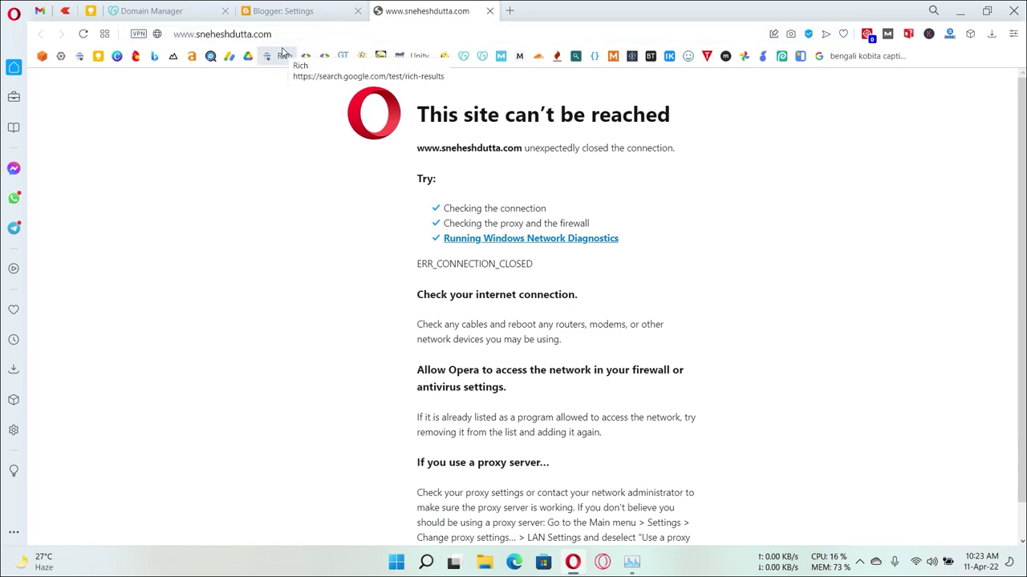
click(198, 36)
key(ctrl+c)
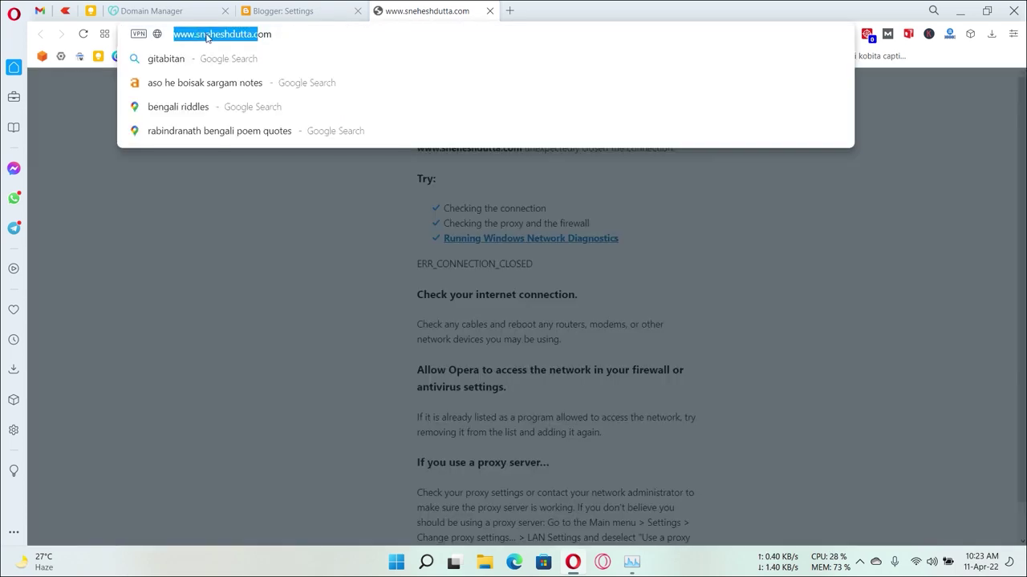
click(198, 36)
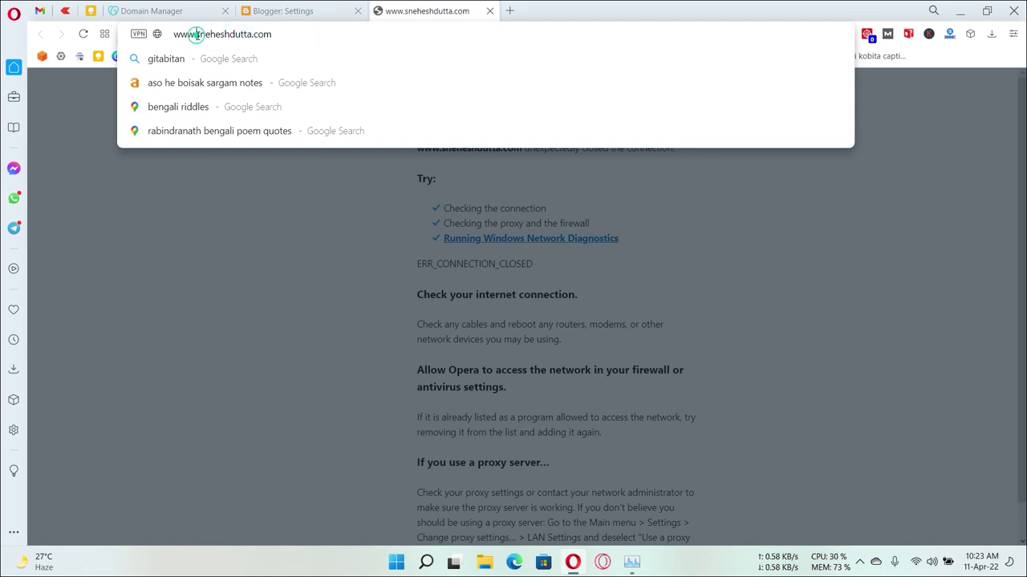
drag(196, 35, 266, 37)
right_click(256, 36)
click(289, 89)
key(ctrl+t)
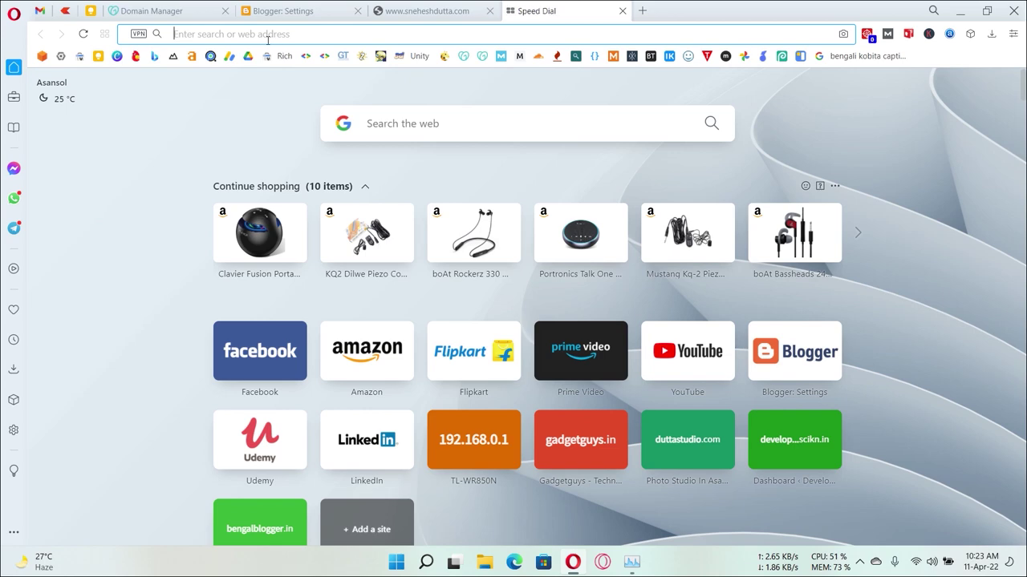
right_click(264, 37)
click(343, 131)
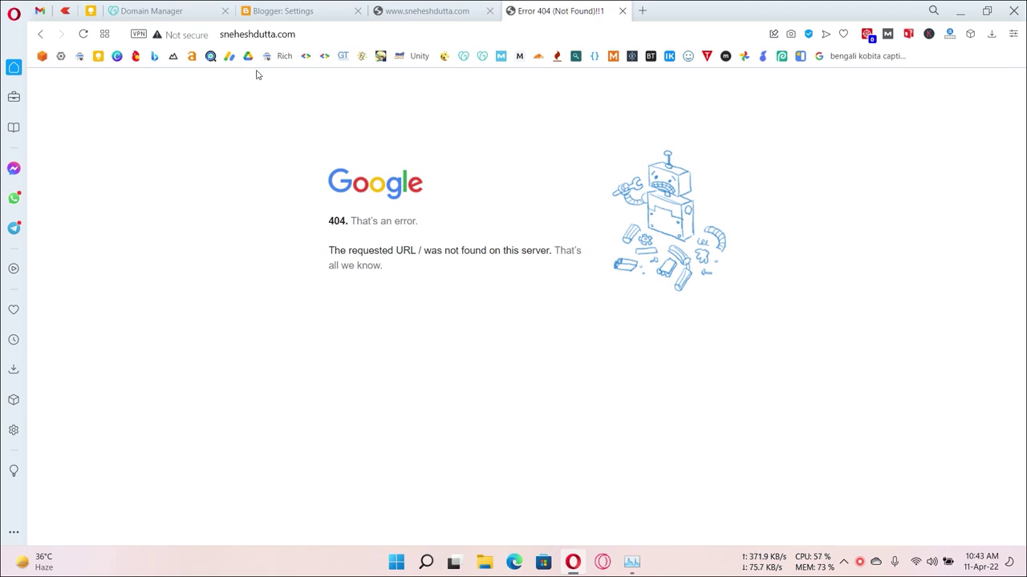
click(420, 10)
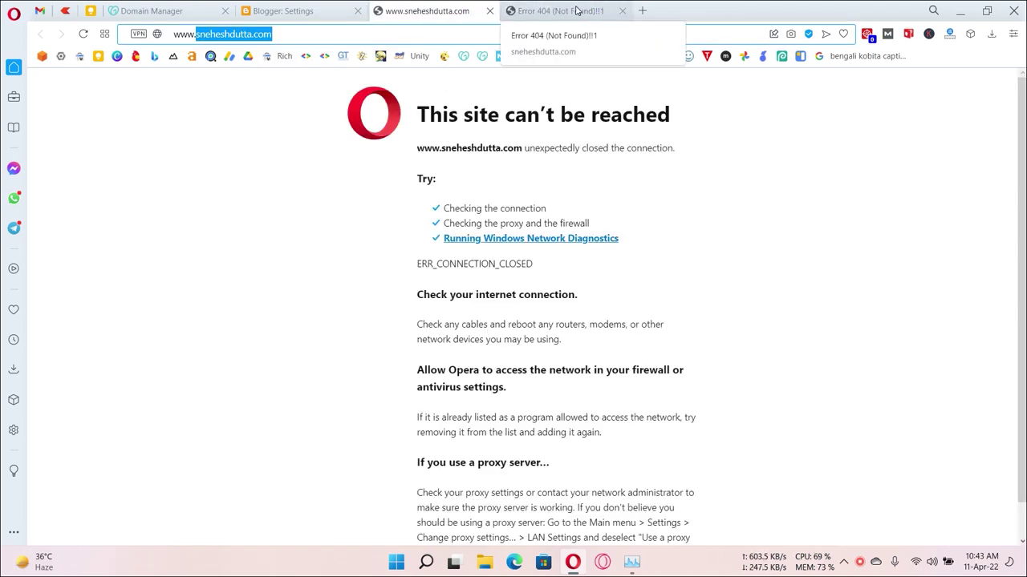
right_click(244, 40)
click(275, 85)
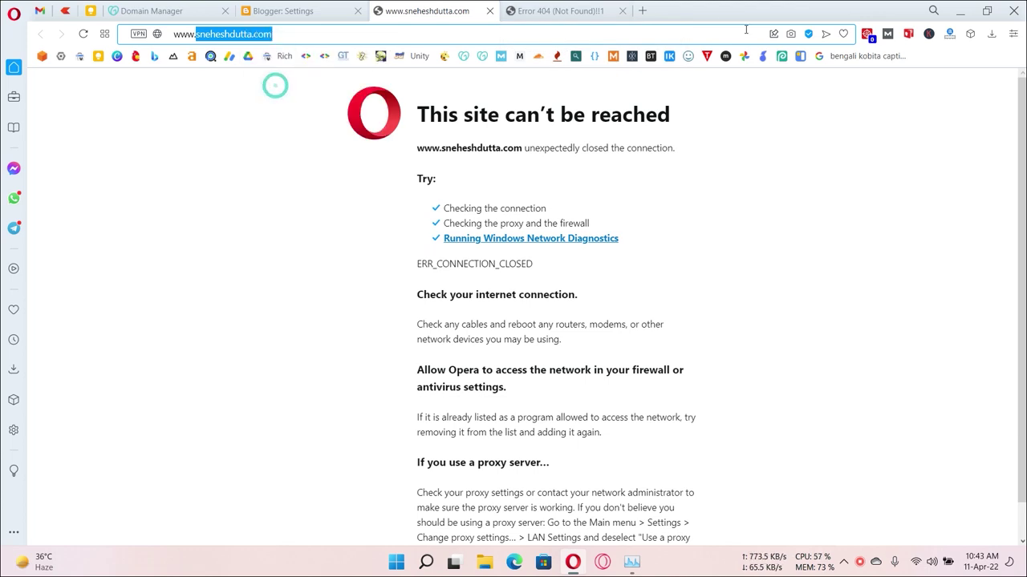
click(646, 10)
right_click(204, 40)
click(264, 126)
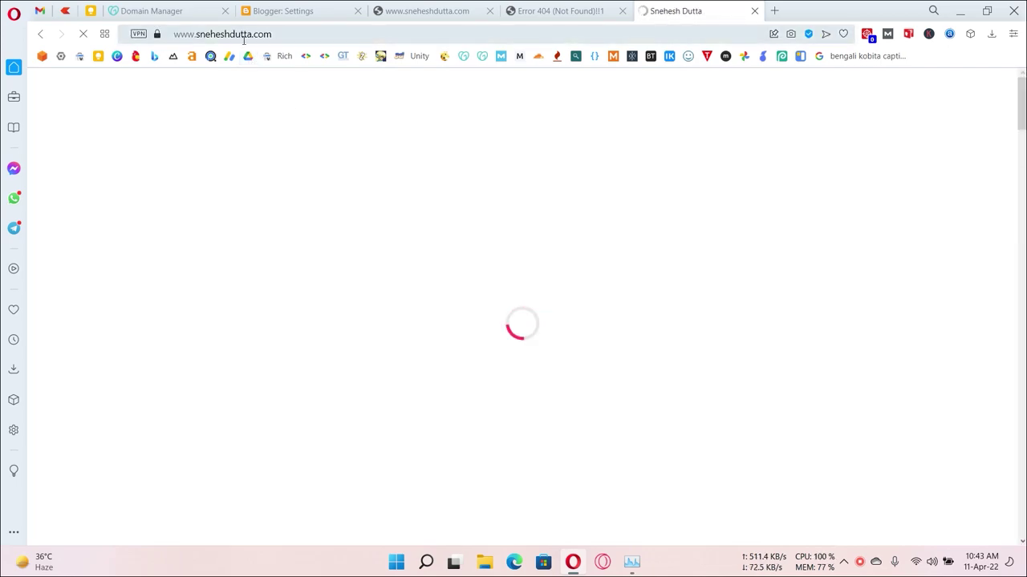
scroll(537, 311, down, 3)
scroll(538, 310, up, 3)
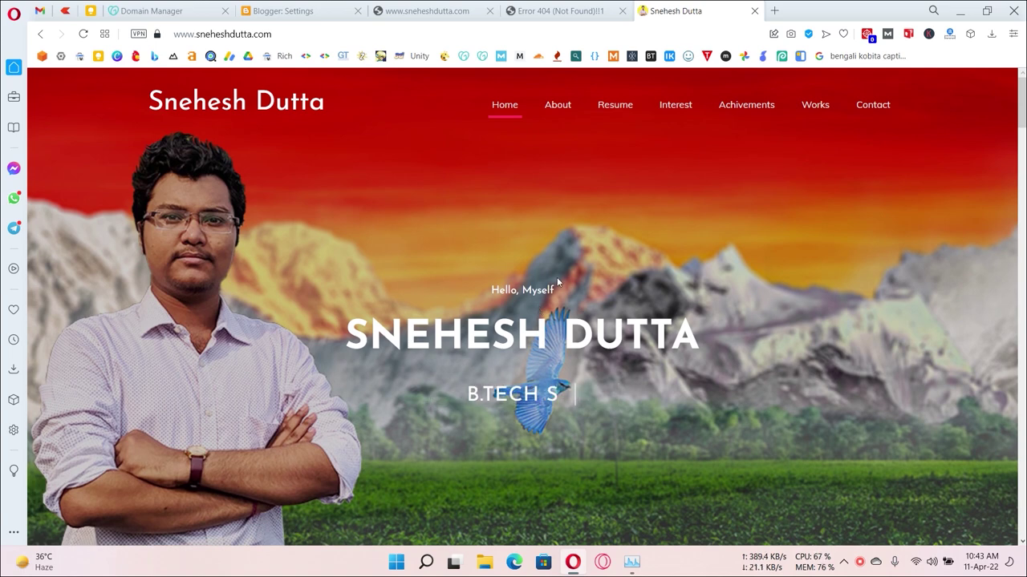
click(269, 34)
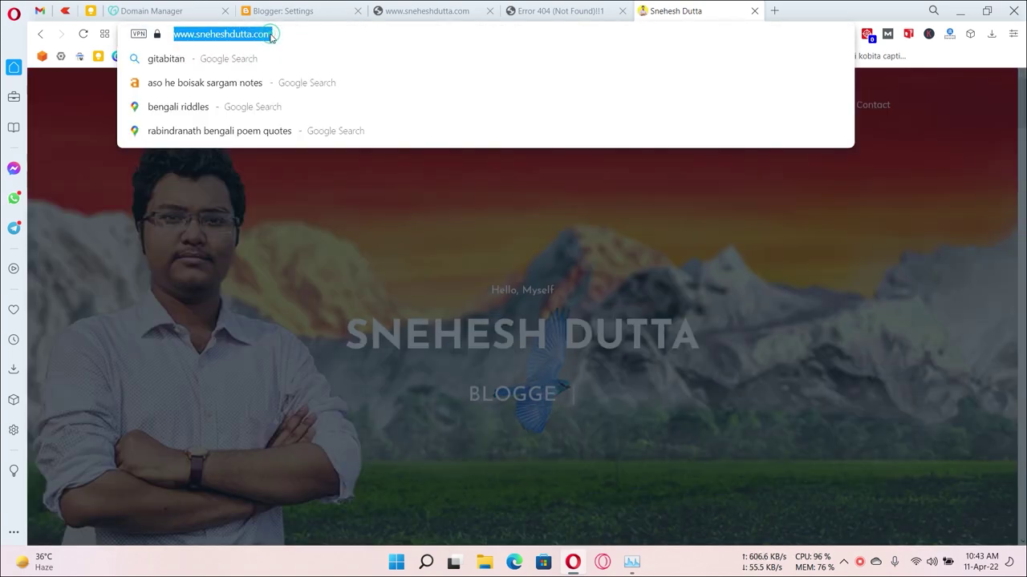
key(ctrl+v)
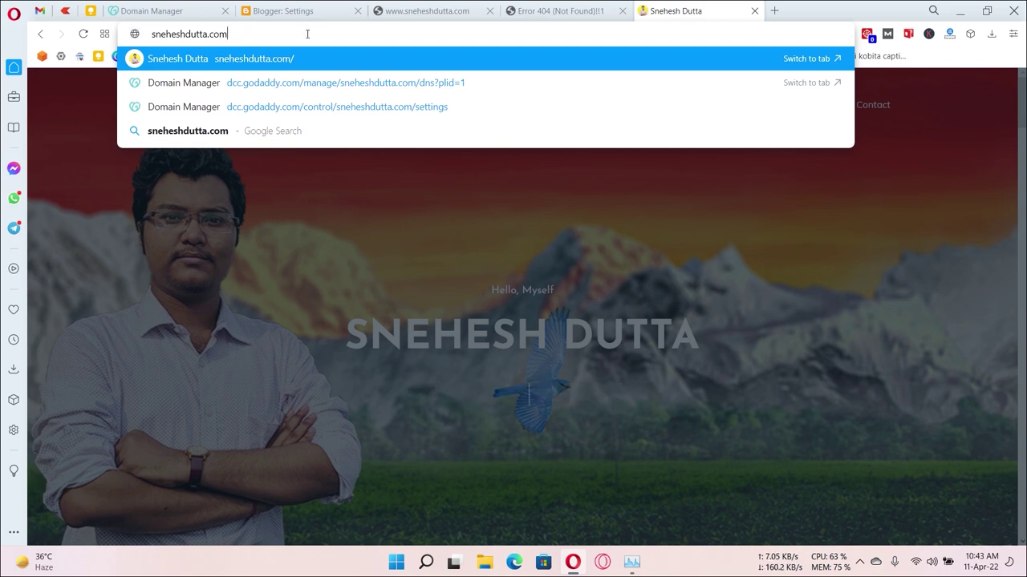
key(Return)
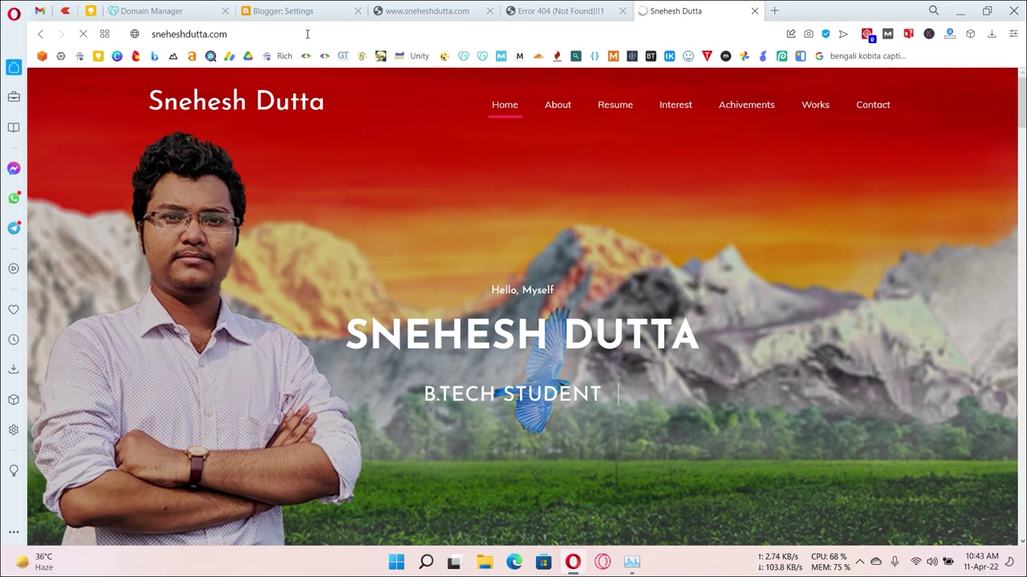
click(860, 563)
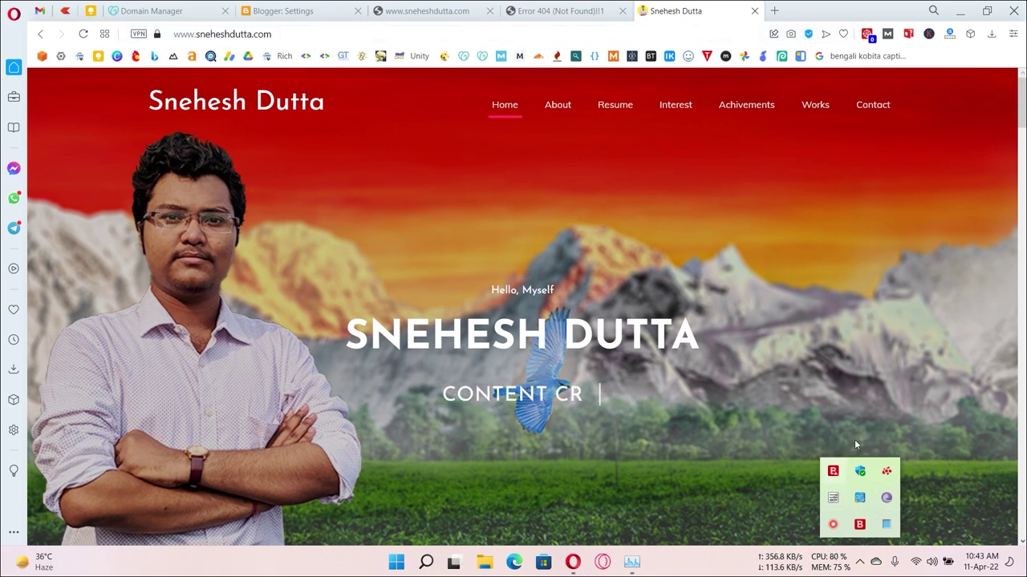
click(749, 271)
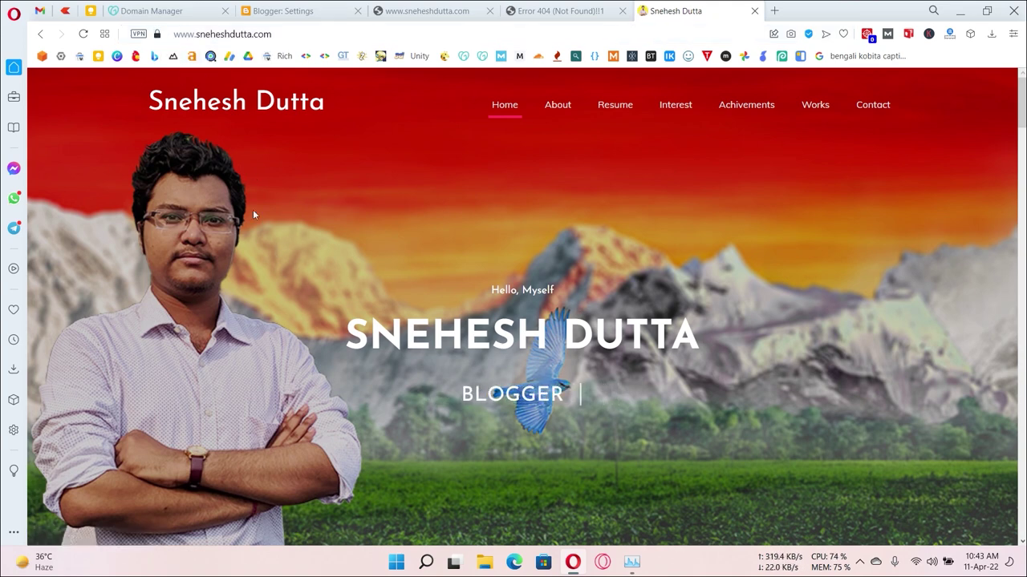
click(858, 562)
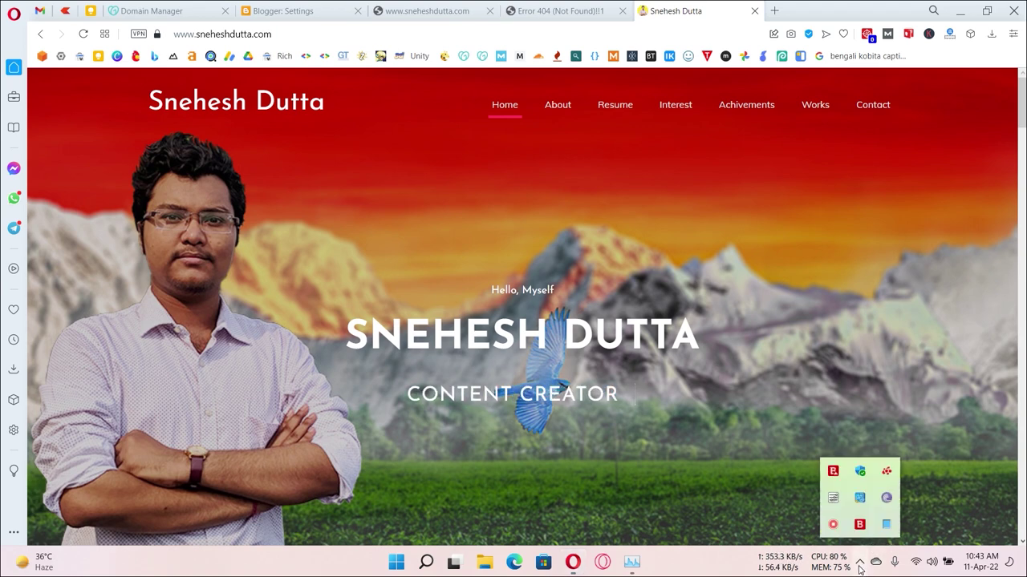
click(699, 213)
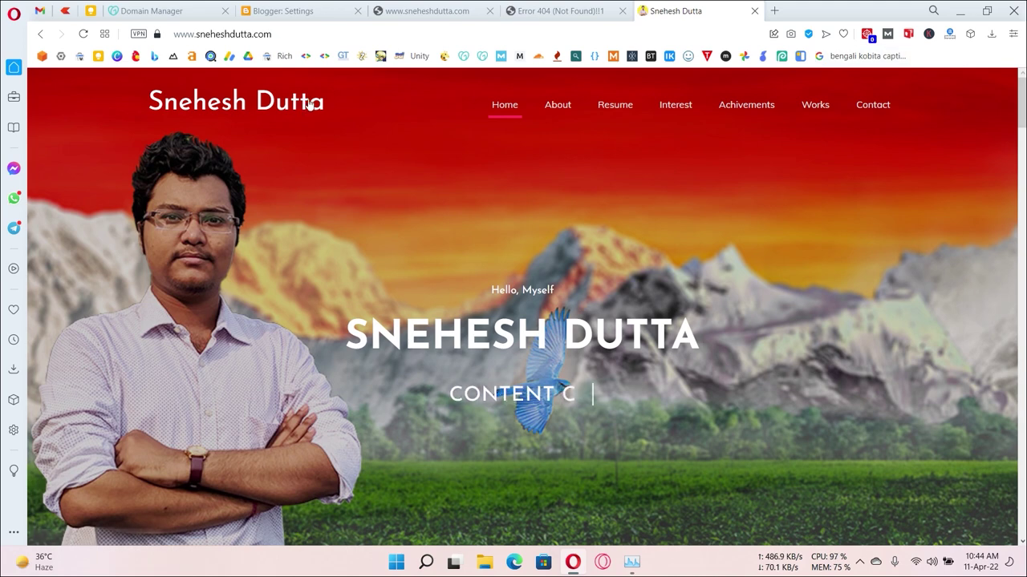
Reload the two browser tabs that show error pages and look over the blog page in the www tab.
click(561, 11)
click(85, 35)
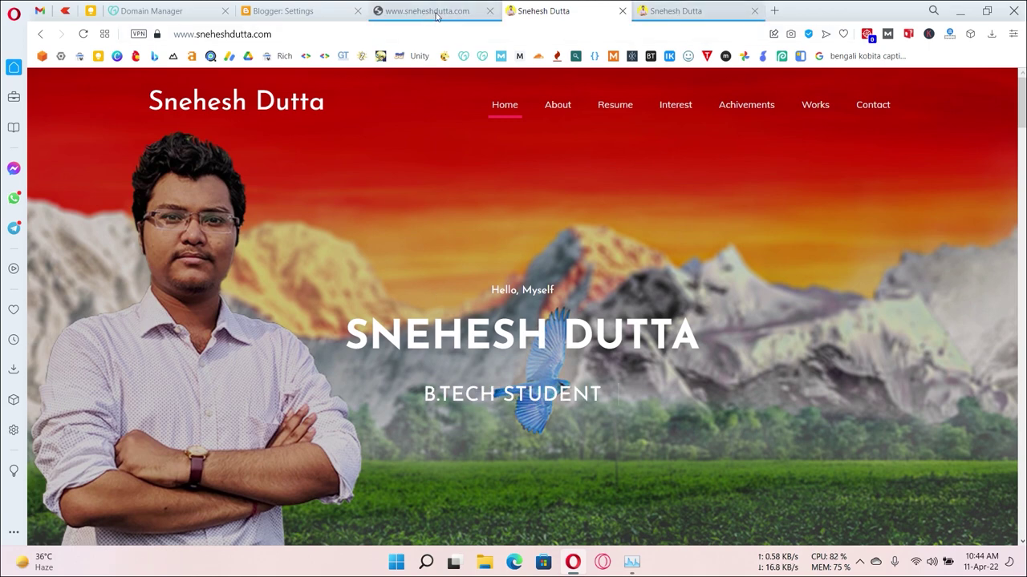
click(437, 13)
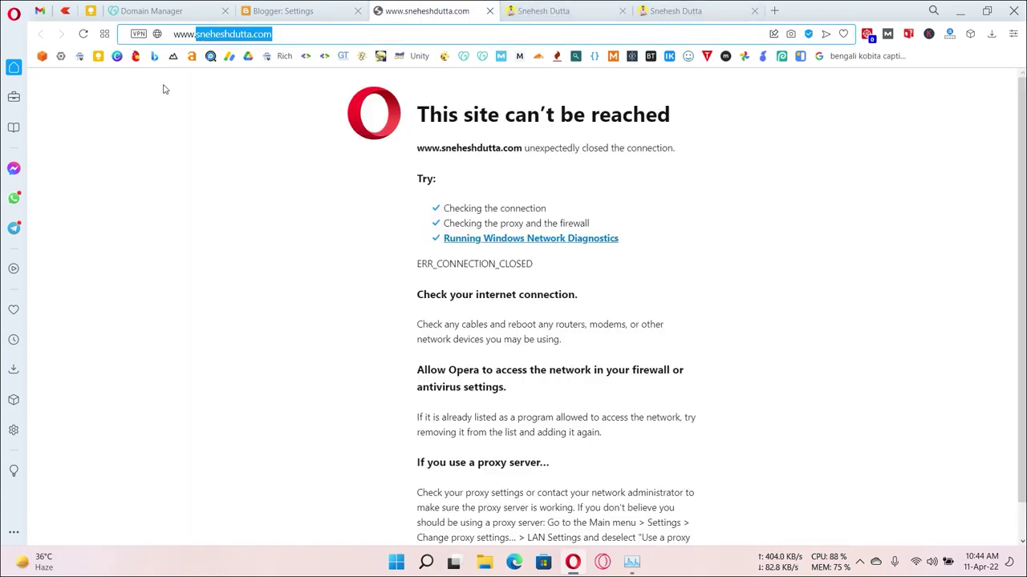
click(82, 34)
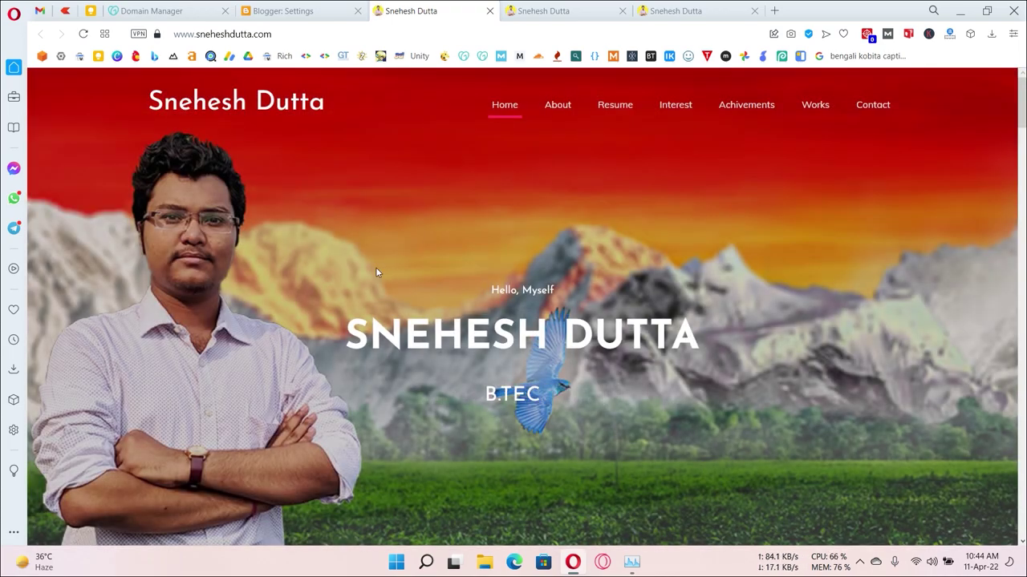
scroll(438, 367, down, 1)
scroll(438, 367, up, 1)
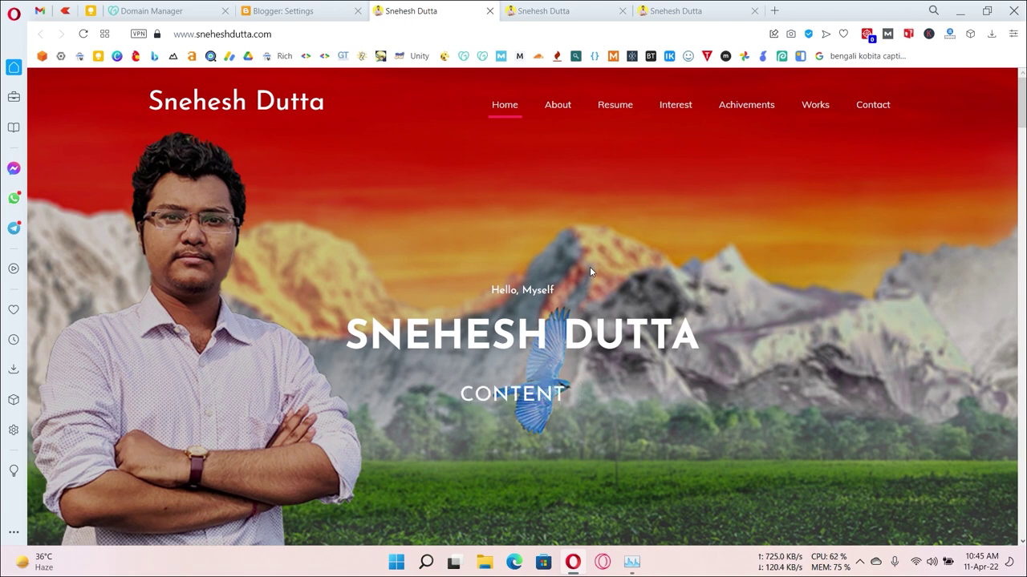
scroll(604, 299, down, 2)
scroll(605, 299, up, 2)
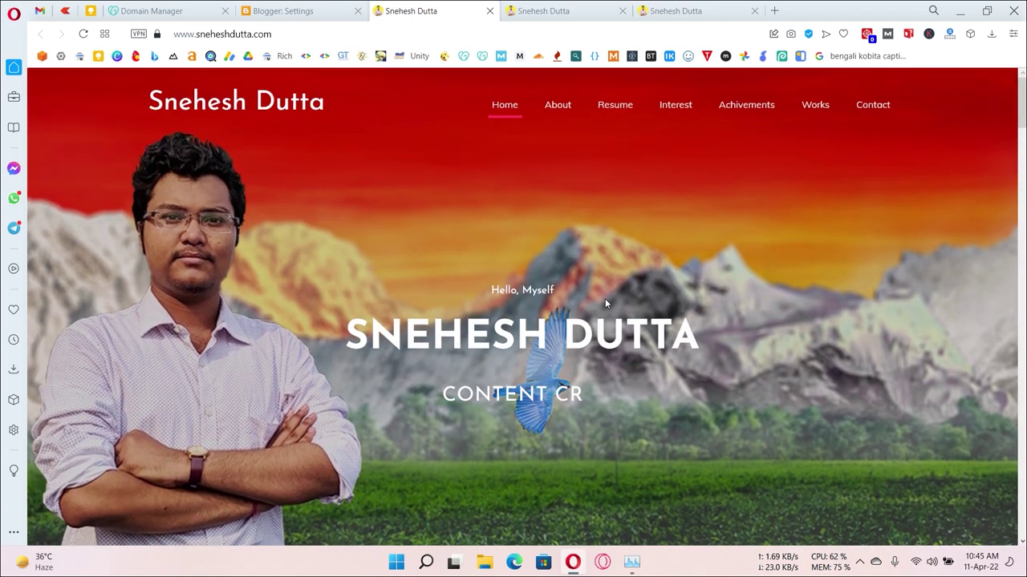
Close the duplicate blog tabs so that only one stays open beside the domain manager and Blogger settings.
click(561, 10)
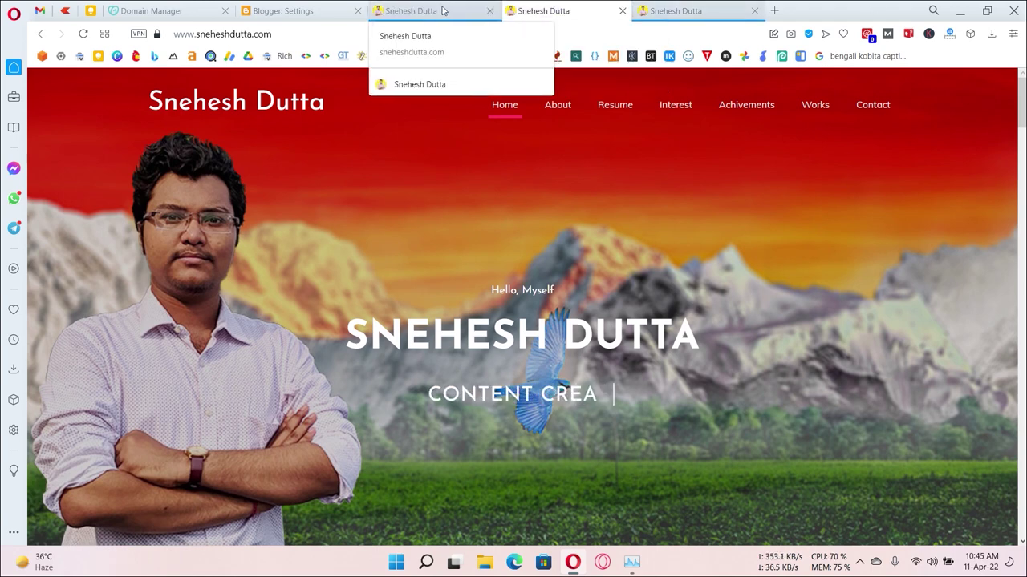
click(495, 10)
click(490, 11)
click(490, 10)
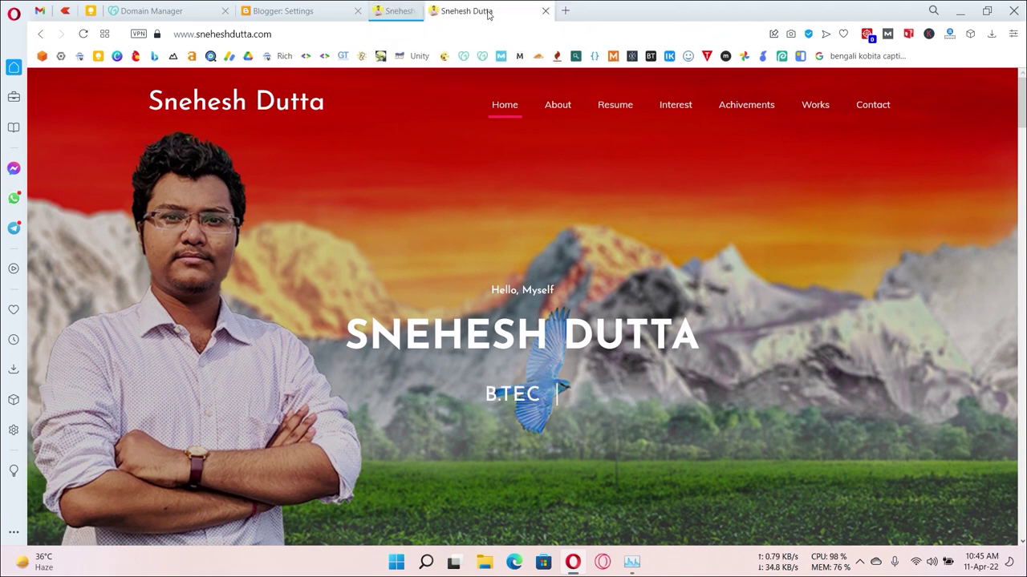
click(175, 34)
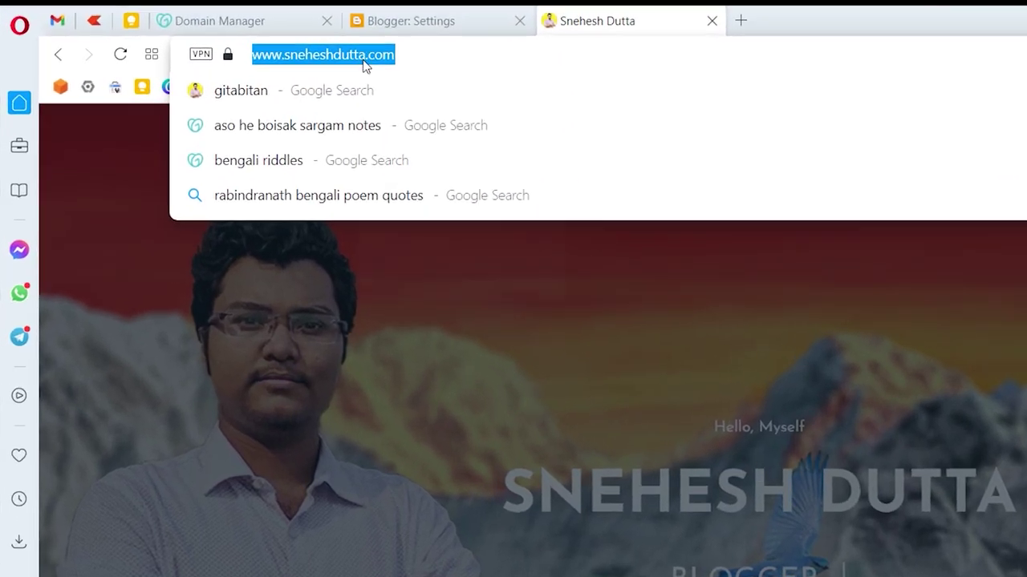
right_click(247, 35)
click(457, 170)
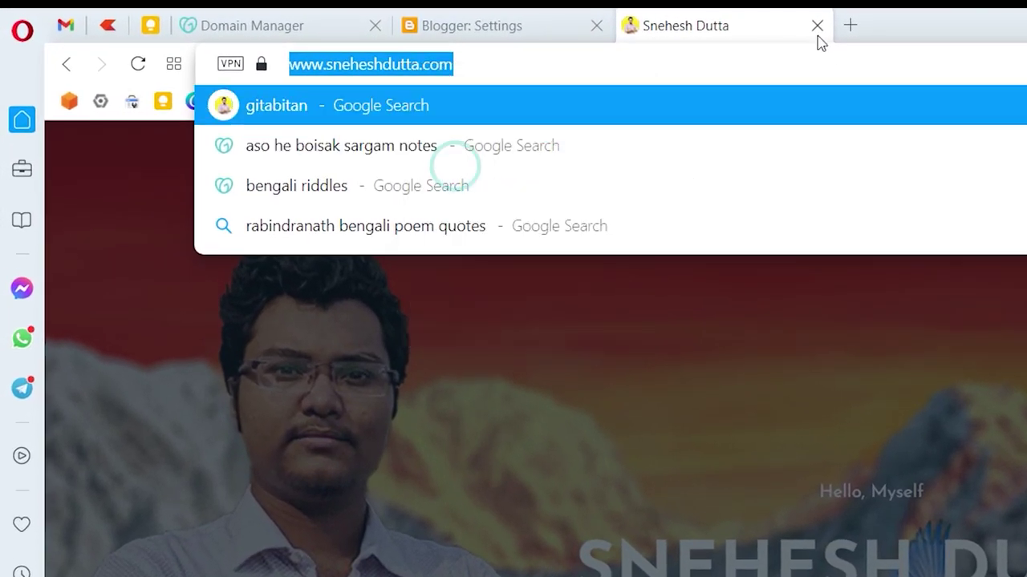
click(850, 26)
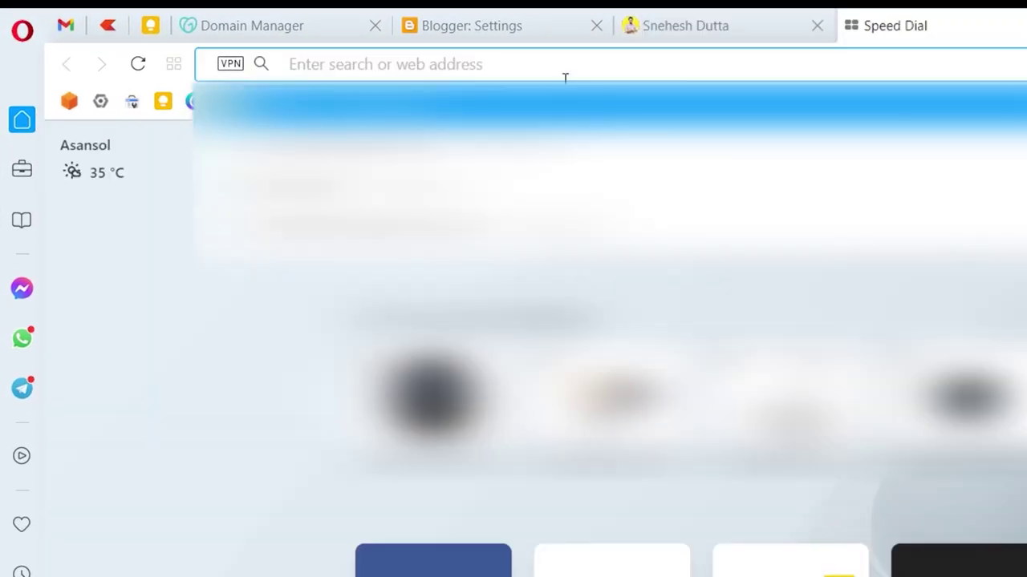
text(http)
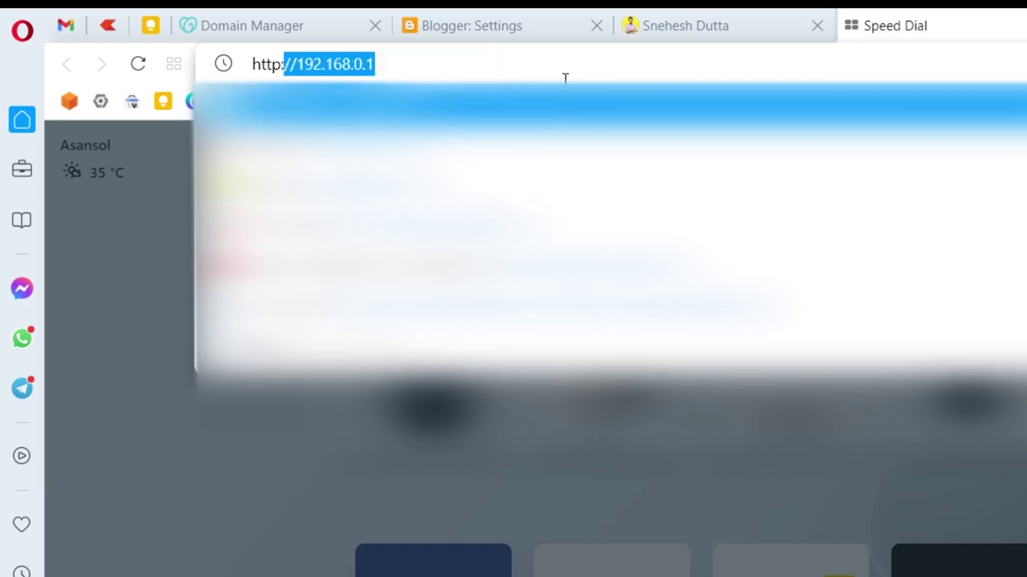
text(:)
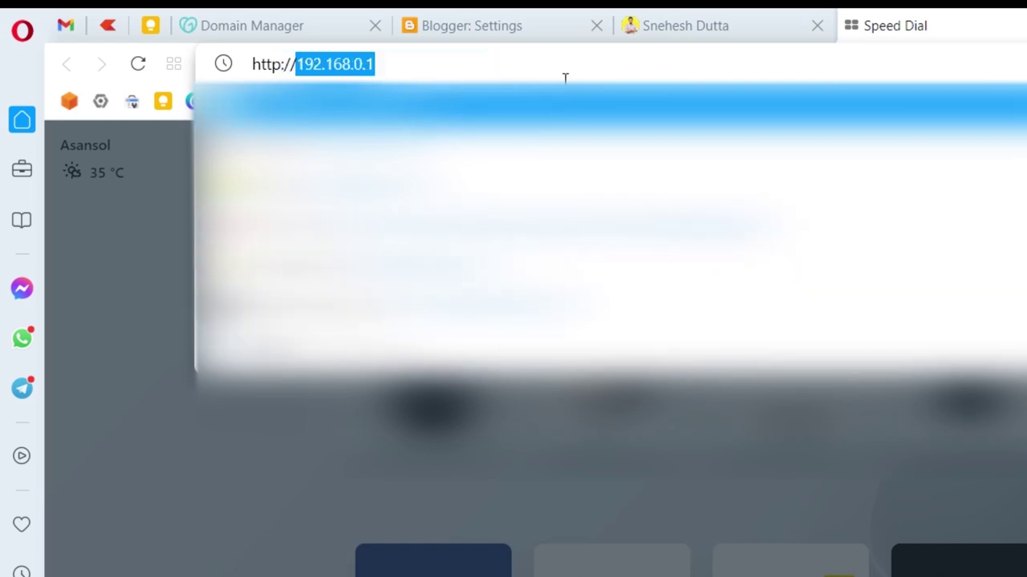
text(//)
key(ctrl+v)
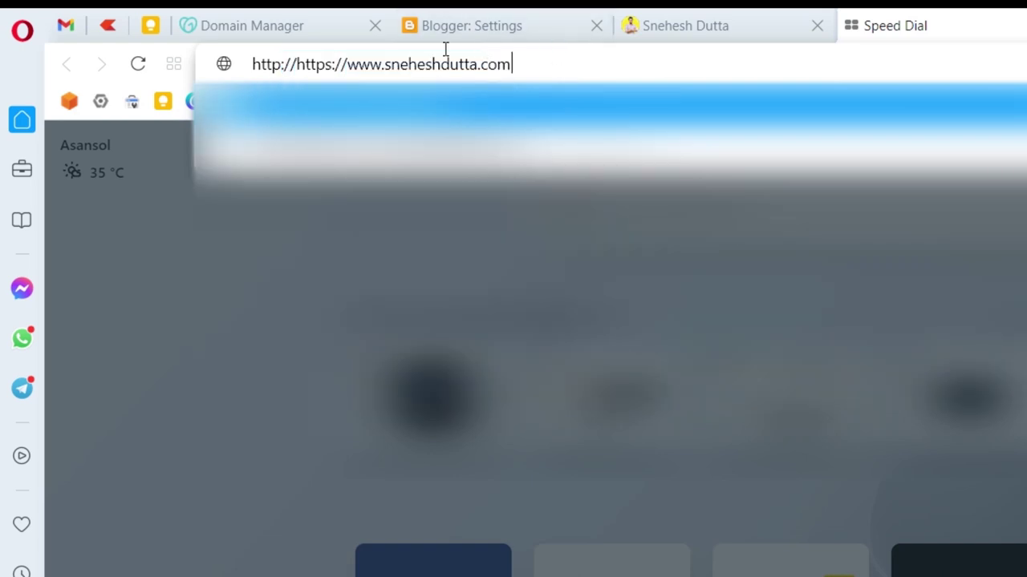
click(346, 66)
key(BackSpace)
key(BackSpace)
key(BackSpace)
key(BackSpace)
key(BackSpace)
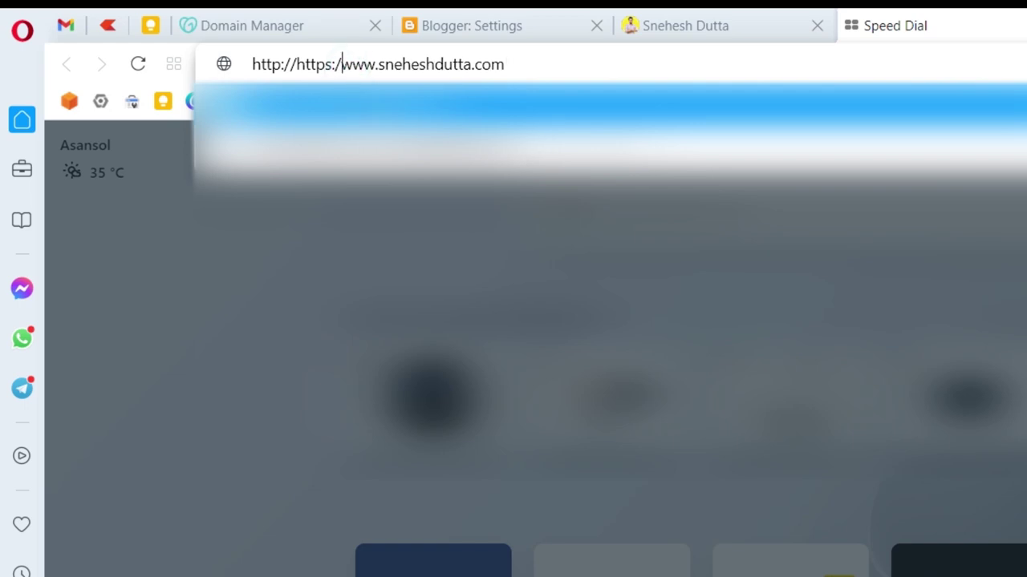
key(BackSpace)
key(BackSpace)
key(BackSpace)
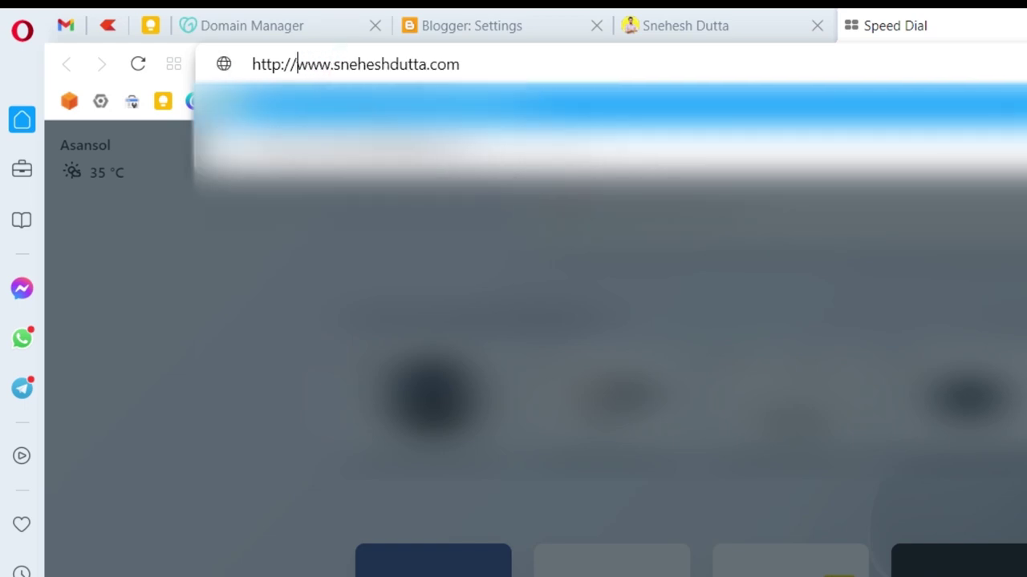
click(488, 65)
key(ctrl+a)
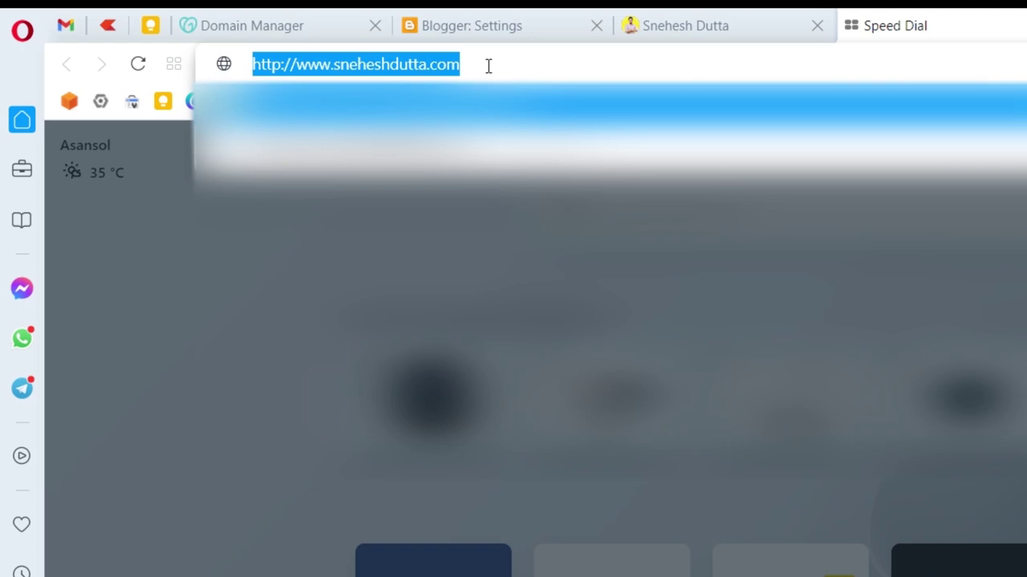
key(Return)
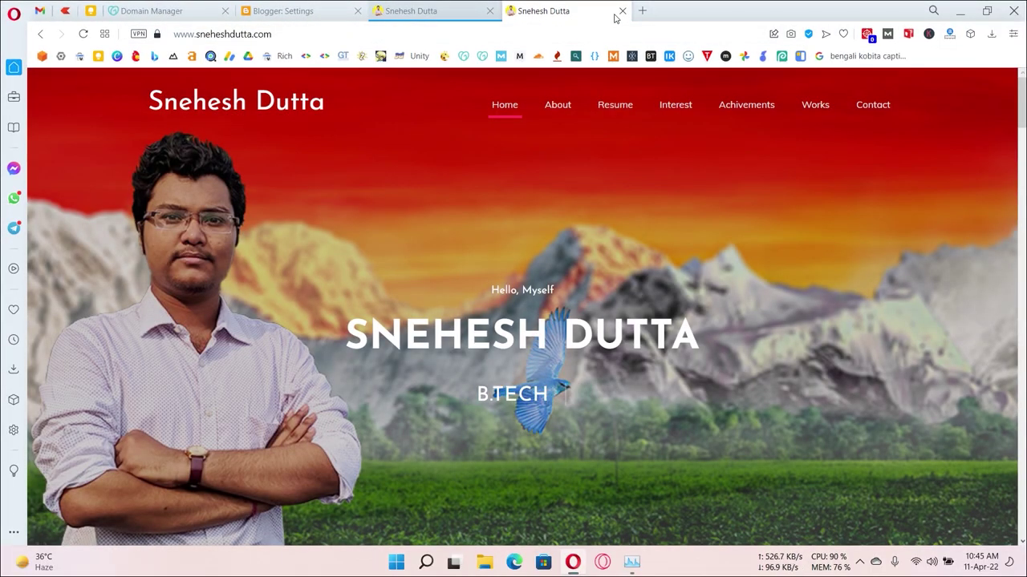
click(621, 11)
click(514, 10)
right_click(247, 38)
click(293, 125)
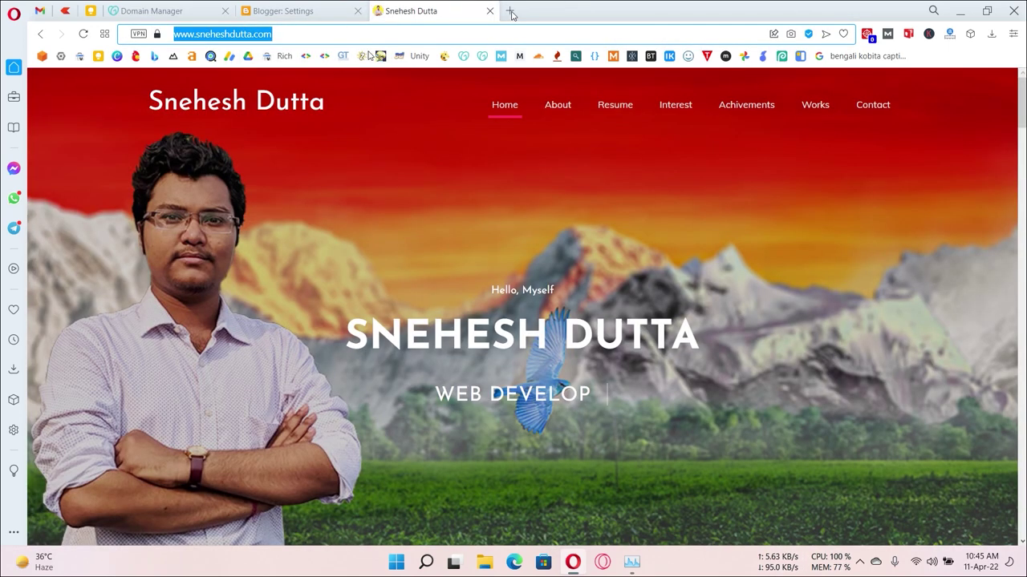
click(622, 11)
click(514, 11)
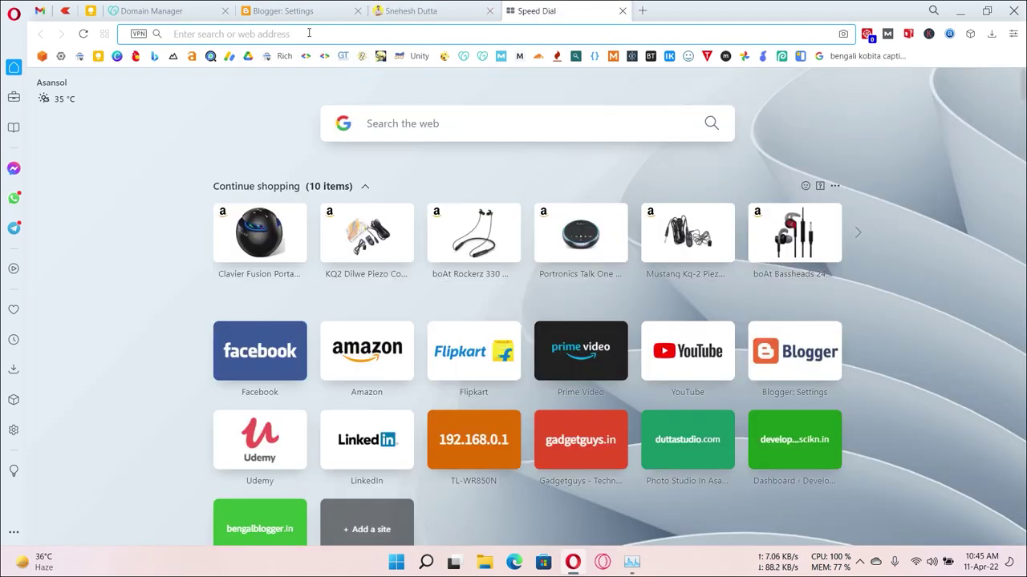
click(329, 106)
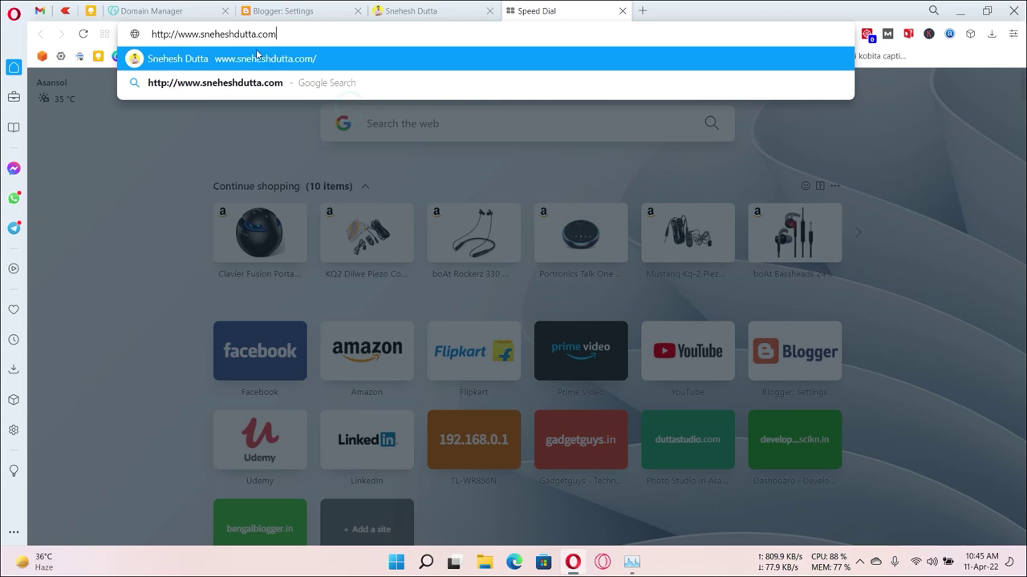
click(202, 34)
key(BackSpace)
key(BackSpace)
key(BackSpace)
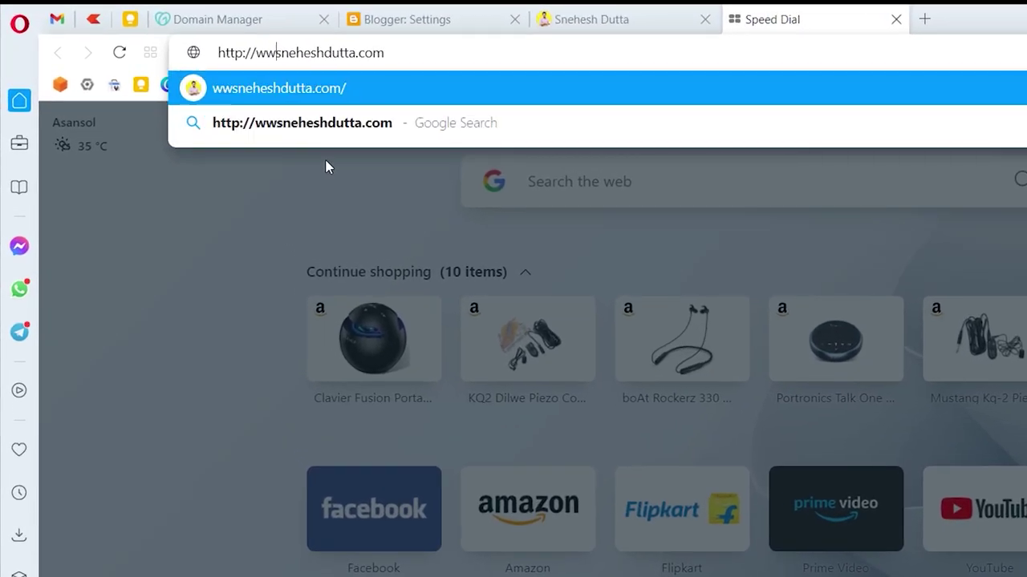
key(BackSpace)
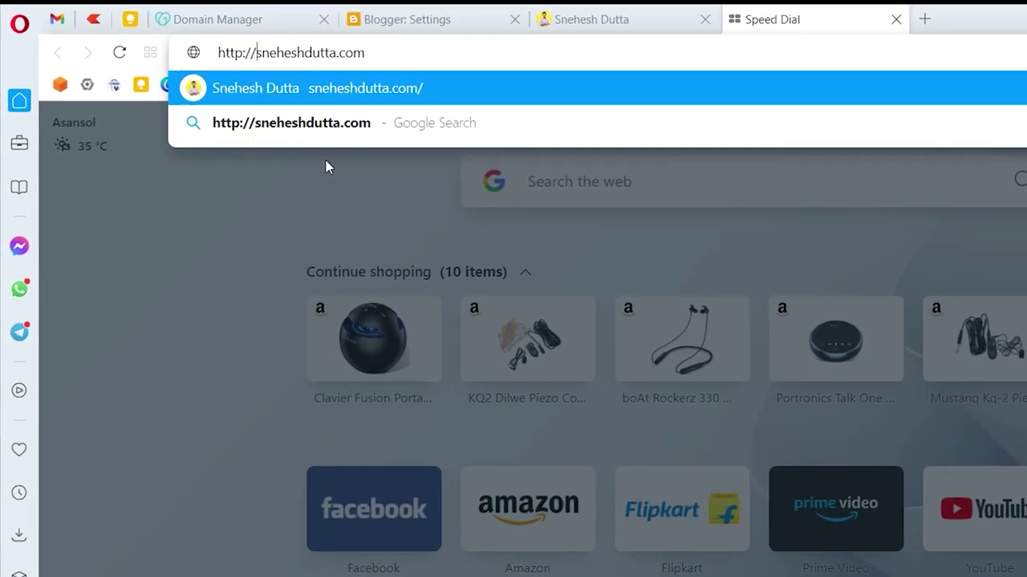
key(Return)
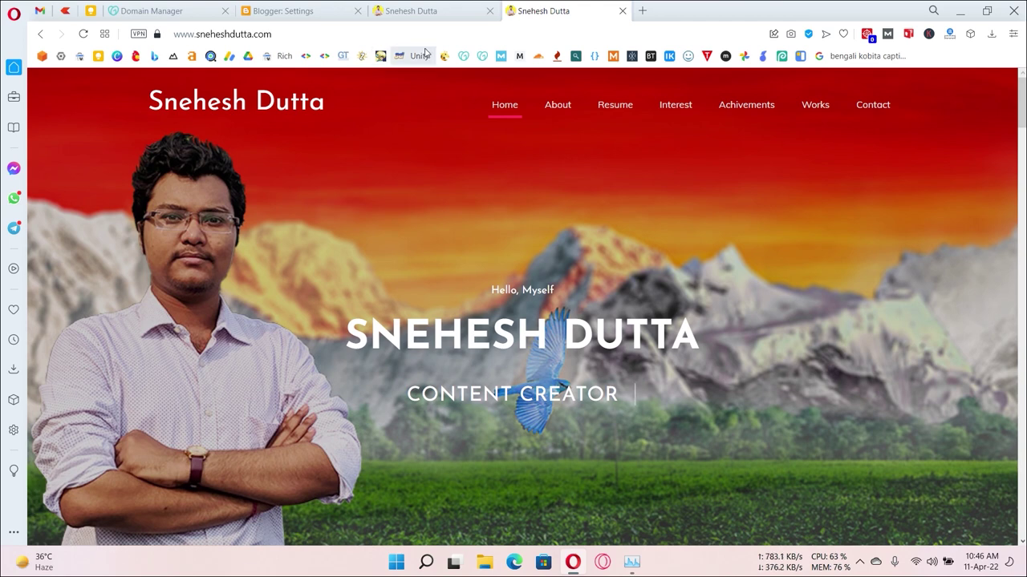
Reload the Blogger settings page, open the live blog from it and check the site's connection security.
click(437, 14)
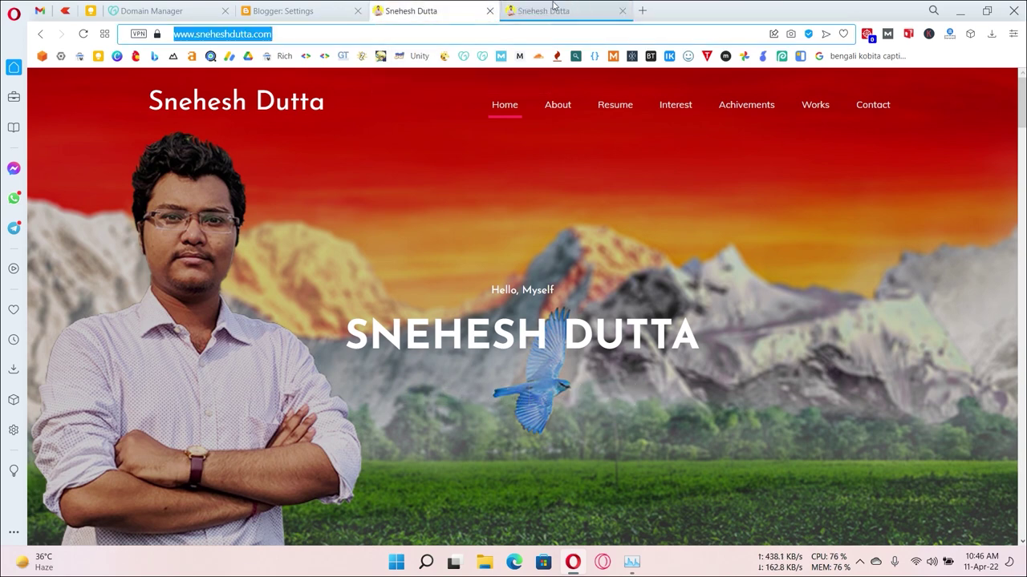
click(347, 7)
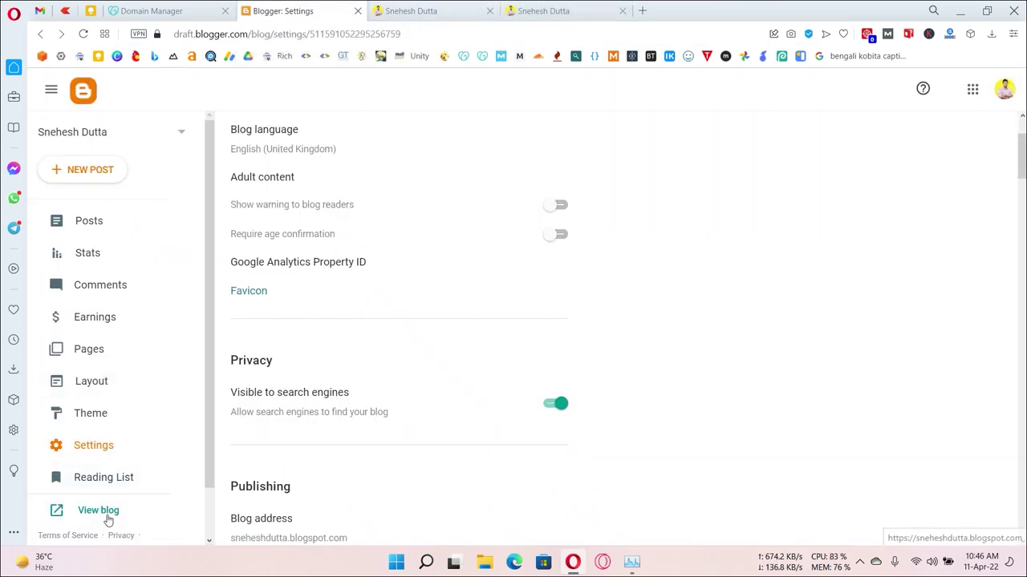
click(82, 33)
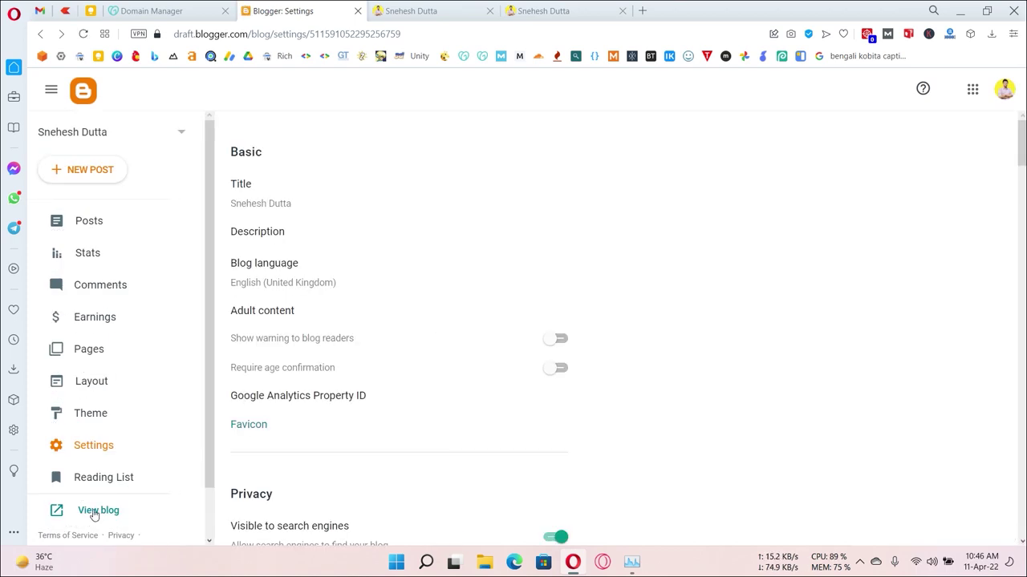
click(93, 514)
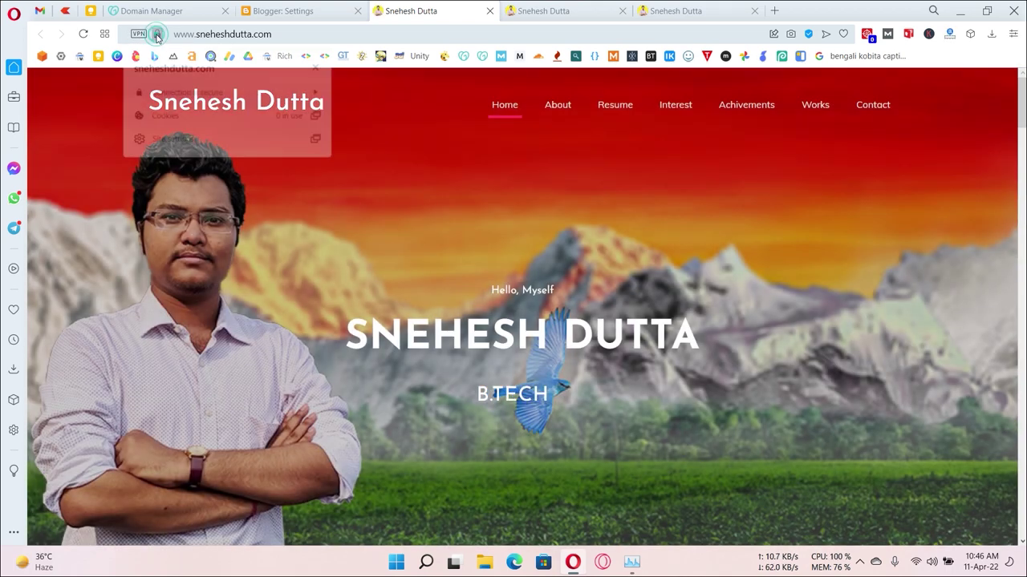
click(156, 34)
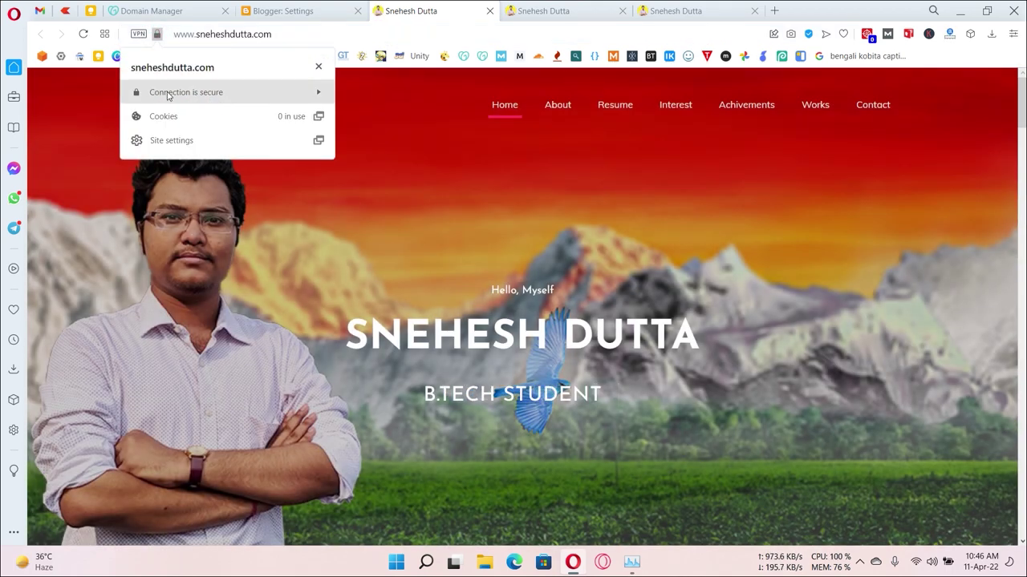
click(378, 115)
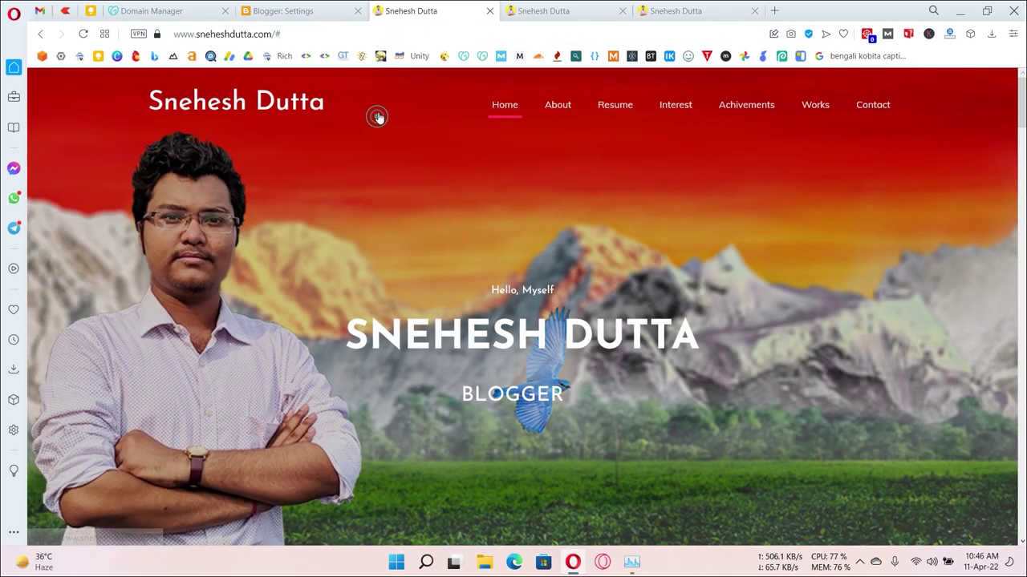
Review the Blogger settings for privacy, custom domain, redirect domain, HTTPS, posts and comments.
click(282, 10)
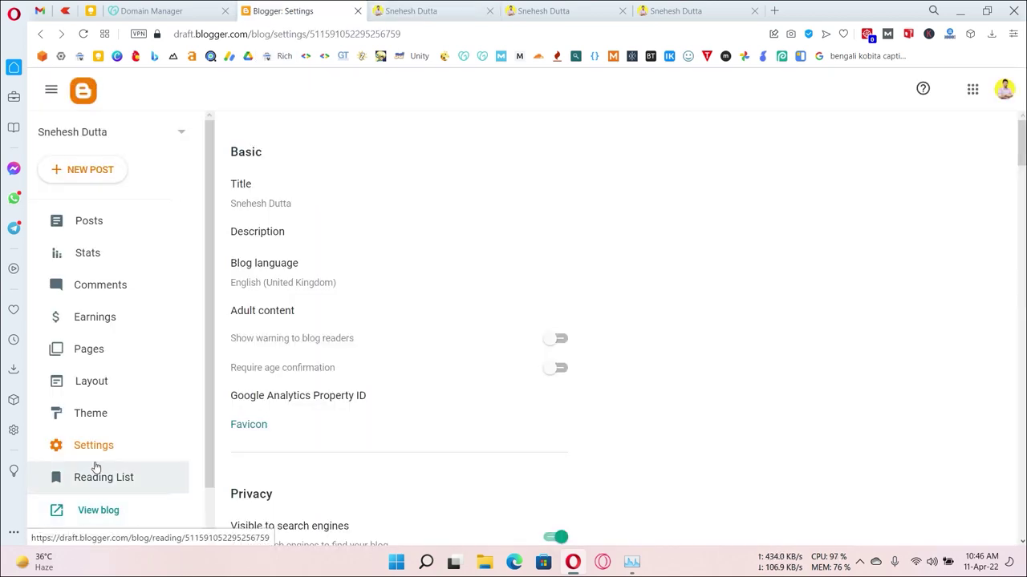
scroll(473, 377, down, 3)
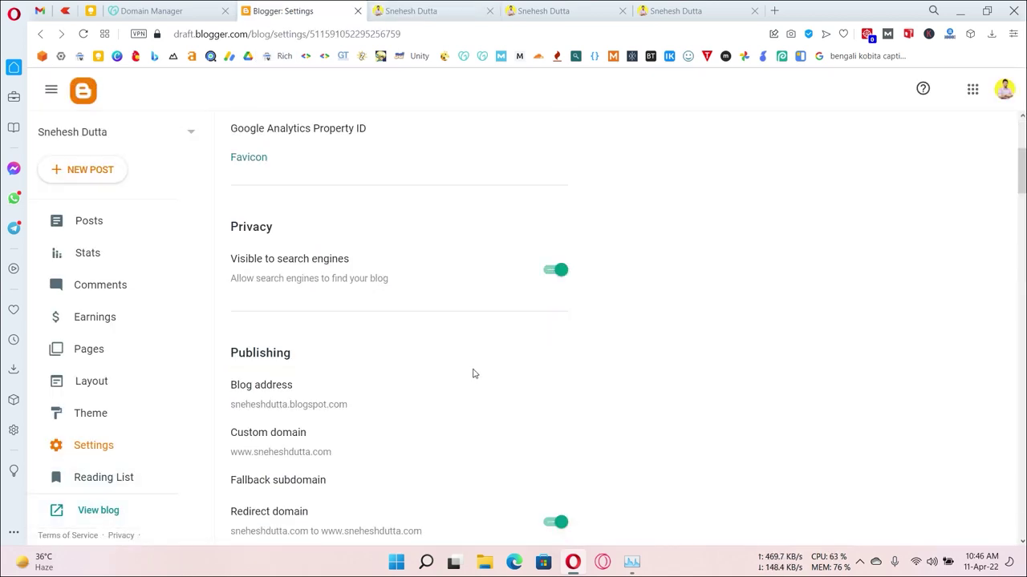
scroll(425, 304, down, 2)
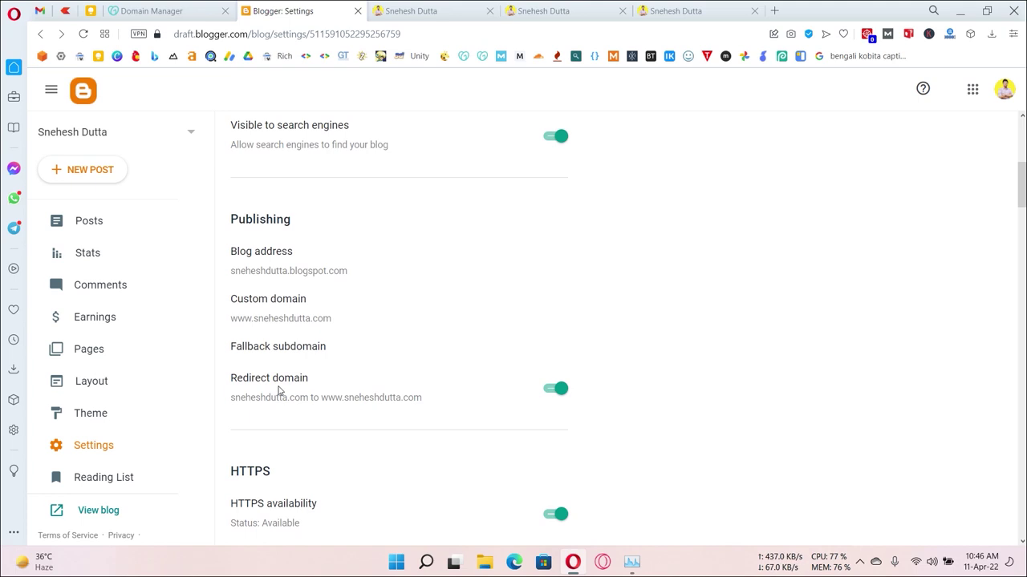
scroll(405, 371, down, 2)
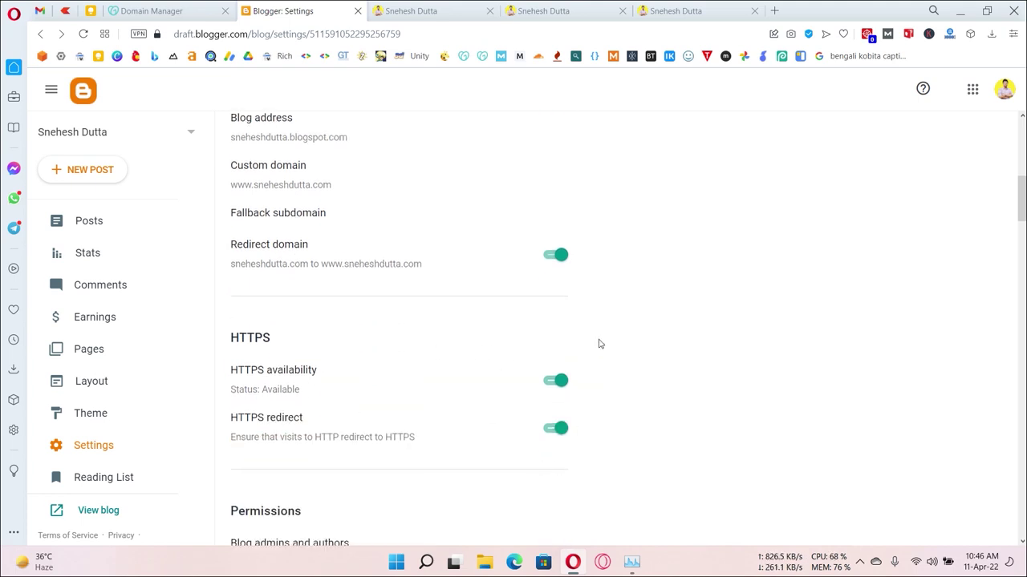
scroll(342, 233, up, 3)
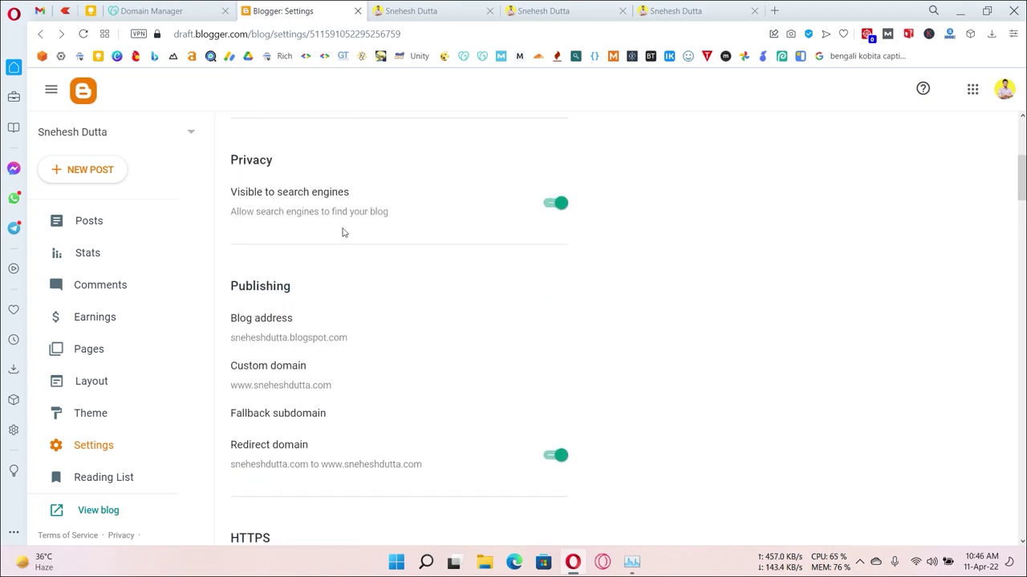
scroll(507, 213, up, 6)
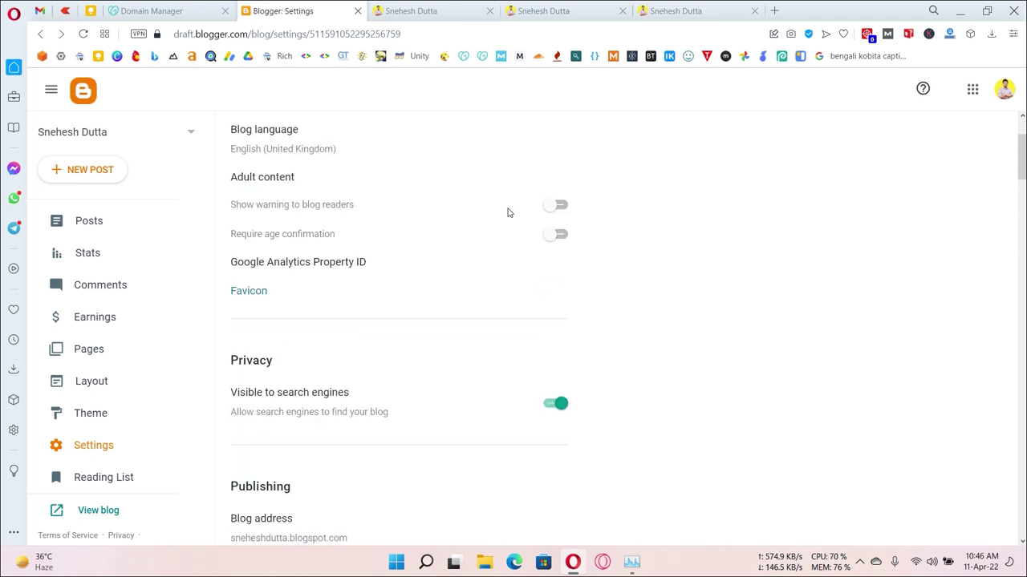
scroll(500, 227, down, 4)
scroll(497, 228, down, 10)
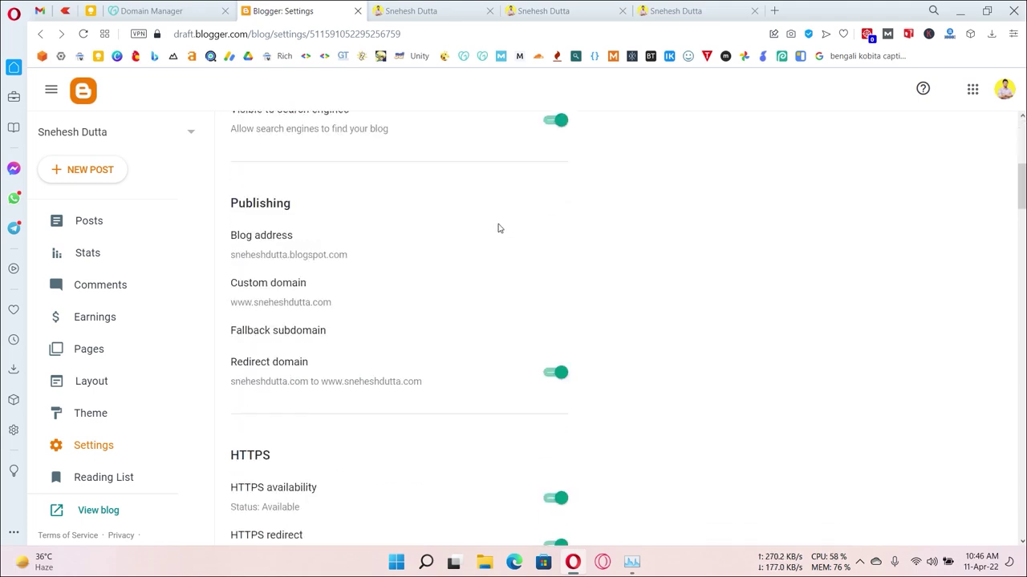
scroll(497, 228, down, 3)
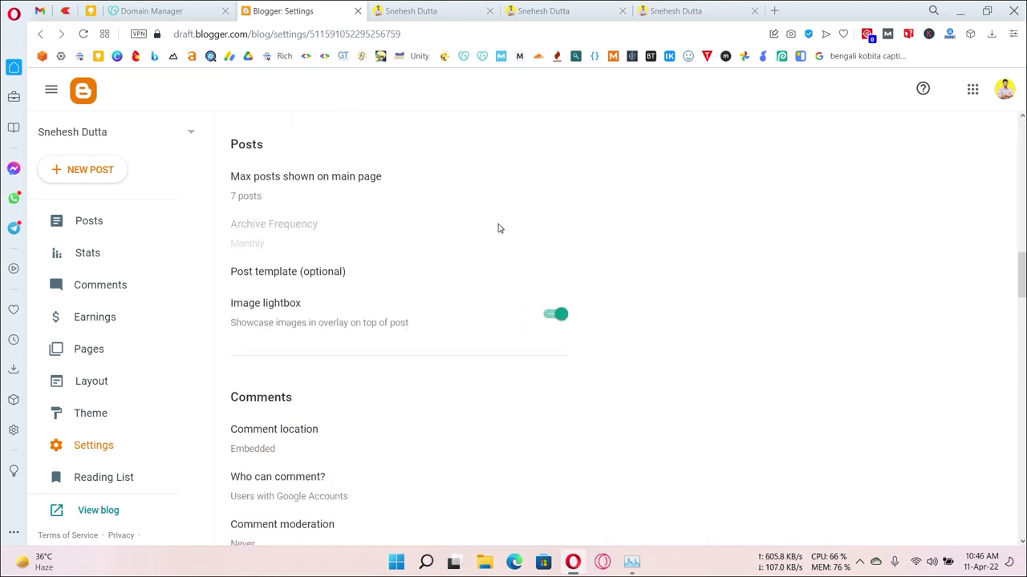
scroll(497, 229, down, 4)
scroll(492, 277, up, 10)
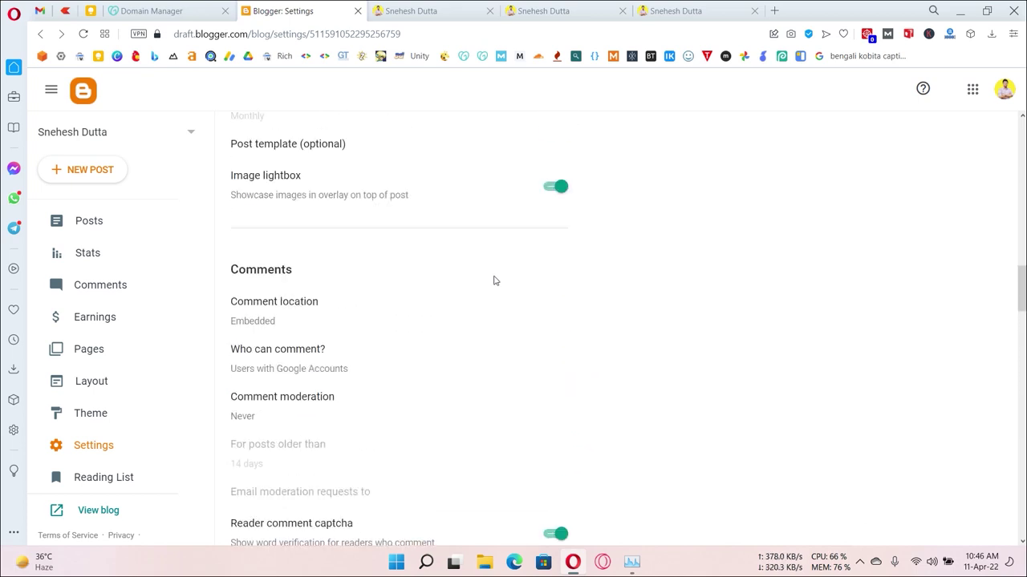
scroll(490, 257, up, 10)
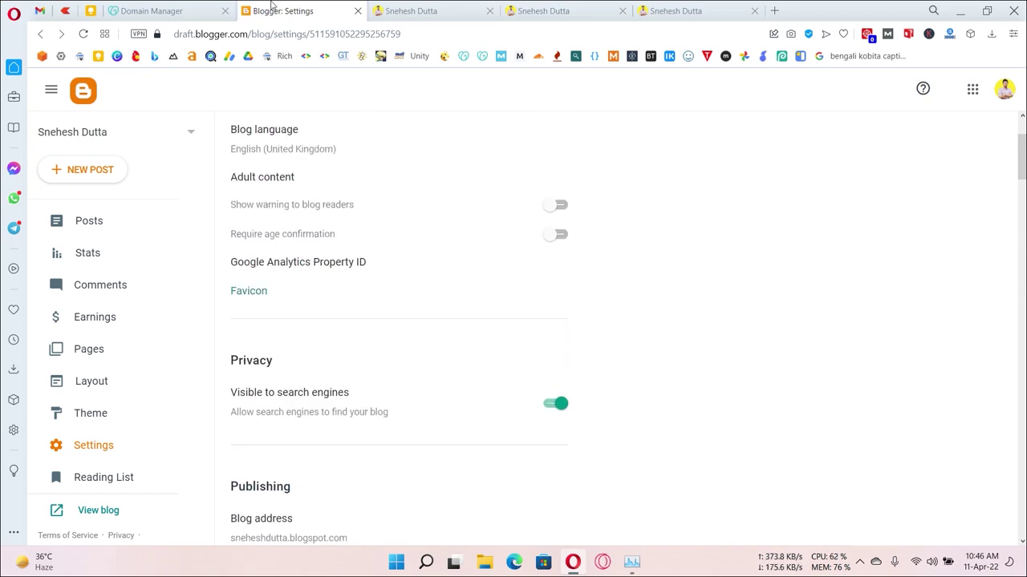
Check the domain's A records in the GoDaddy DNS records list, and return to the Blogger settings.
click(193, 12)
scroll(492, 316, up, 3)
scroll(481, 374, down, 2)
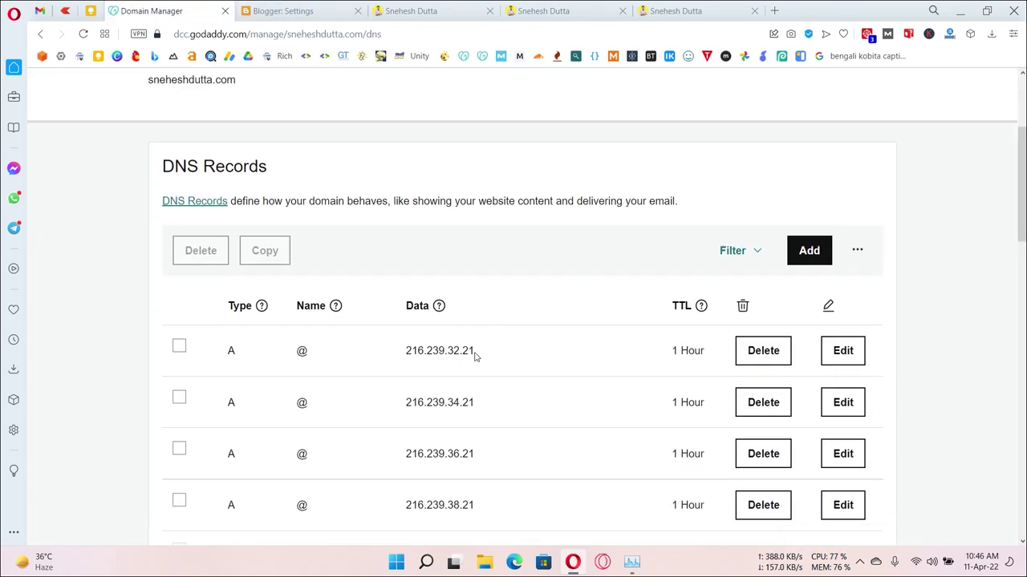
click(284, 11)
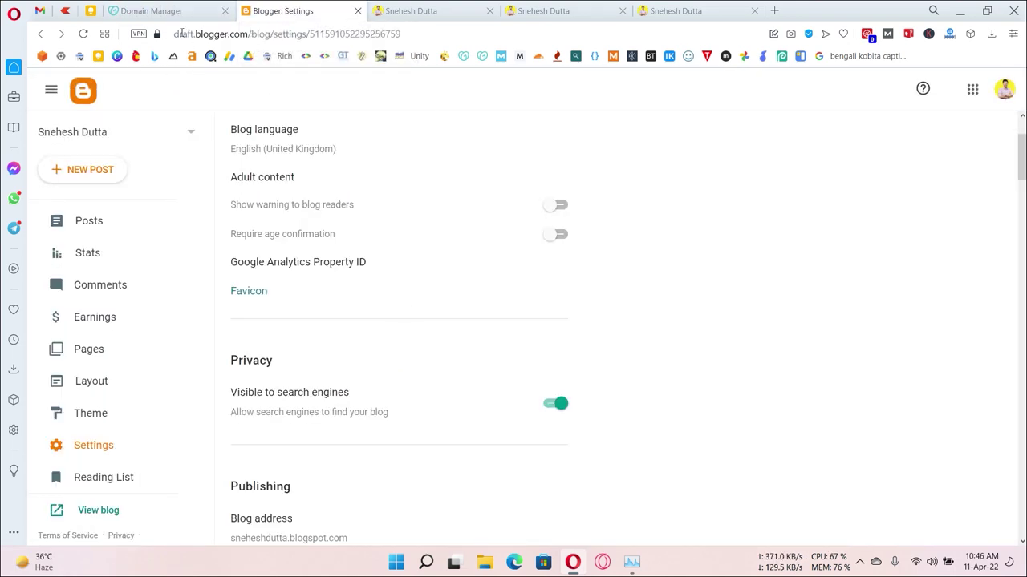